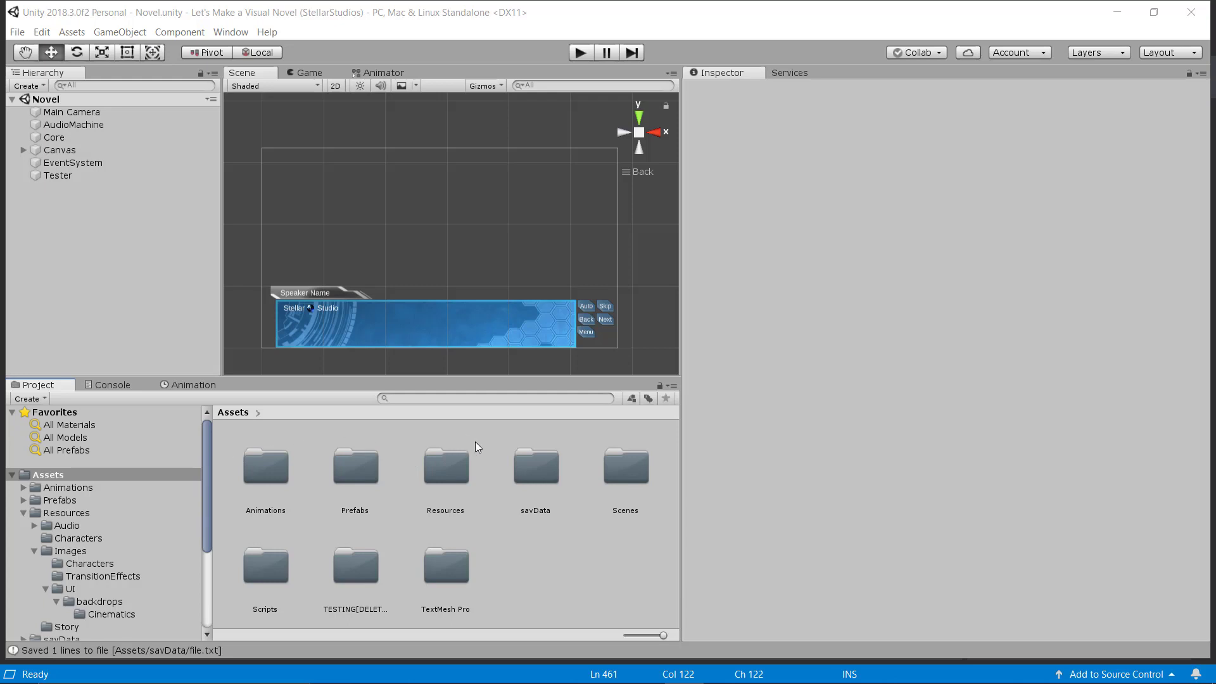
Open GAMEFILE.cs in Visual Studio and highlight the line-16 playerName field and its constructor default.
{"action": "left_click", "coordinate": [588, 564]}
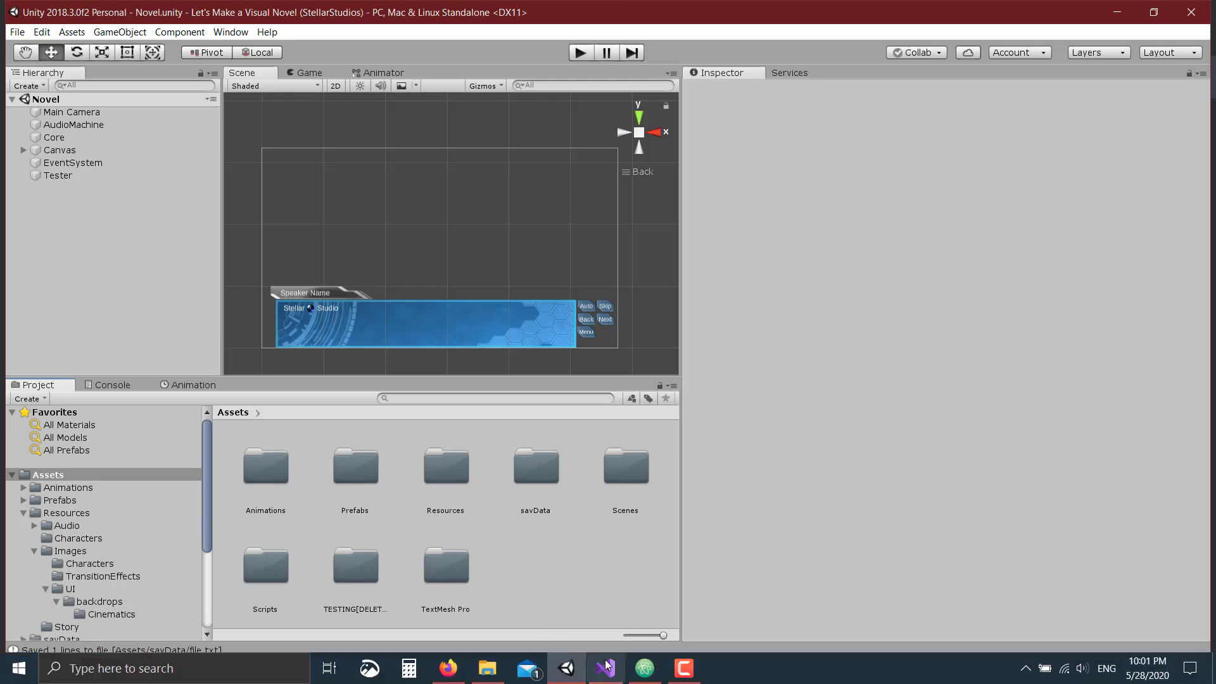
{"action": "left_click", "coordinate": [606, 675]}
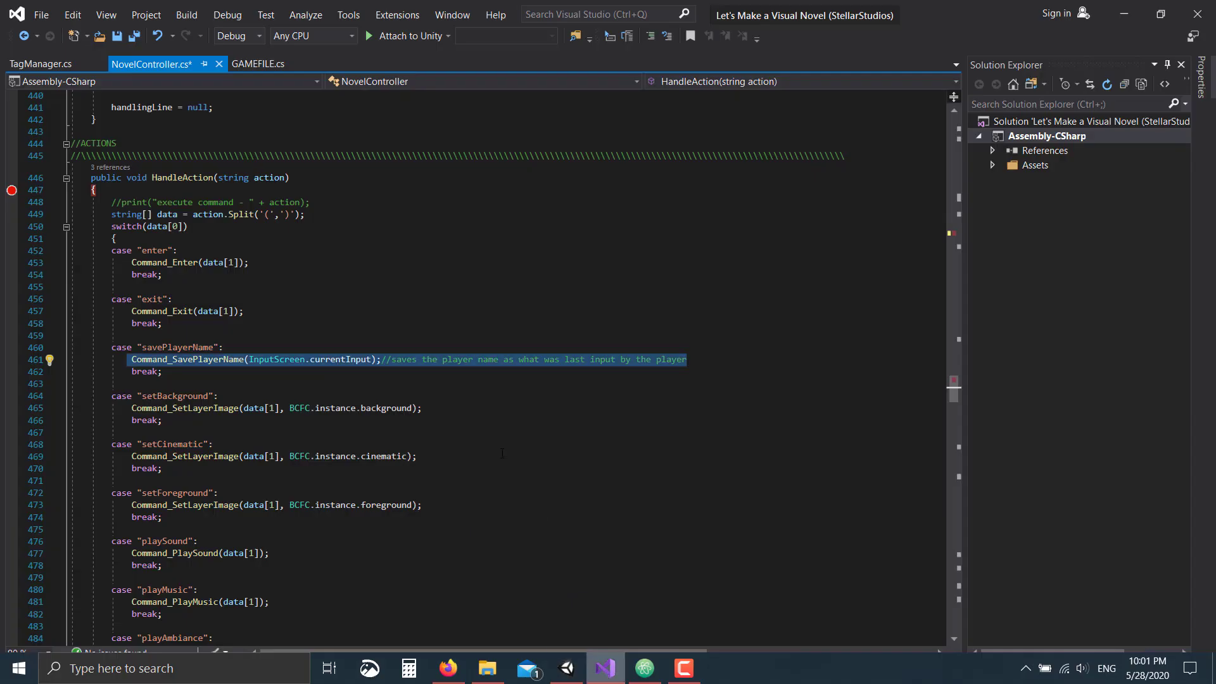
{"action": "left_click", "coordinate": [245, 64]}
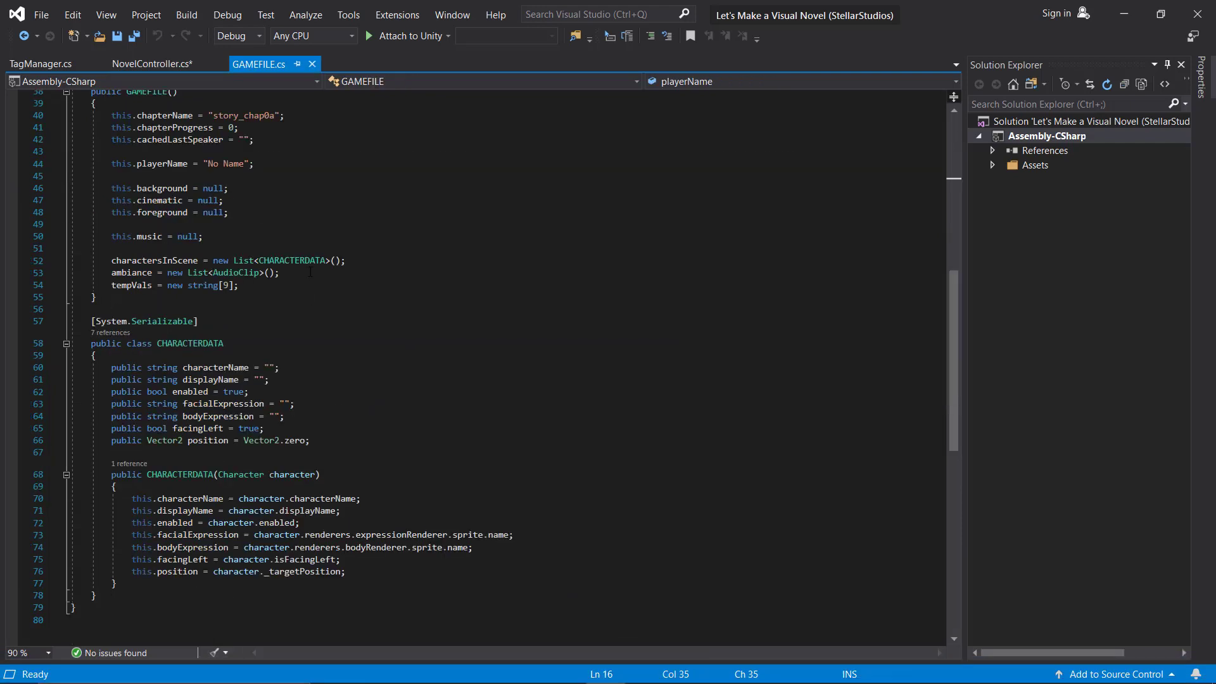
{"action": "scroll", "coordinate": [392, 320], "scroll_direction": "up", "scroll_amount": 8}
{"action": "scroll", "coordinate": [393, 320], "scroll_direction": "up", "scroll_amount": 3}
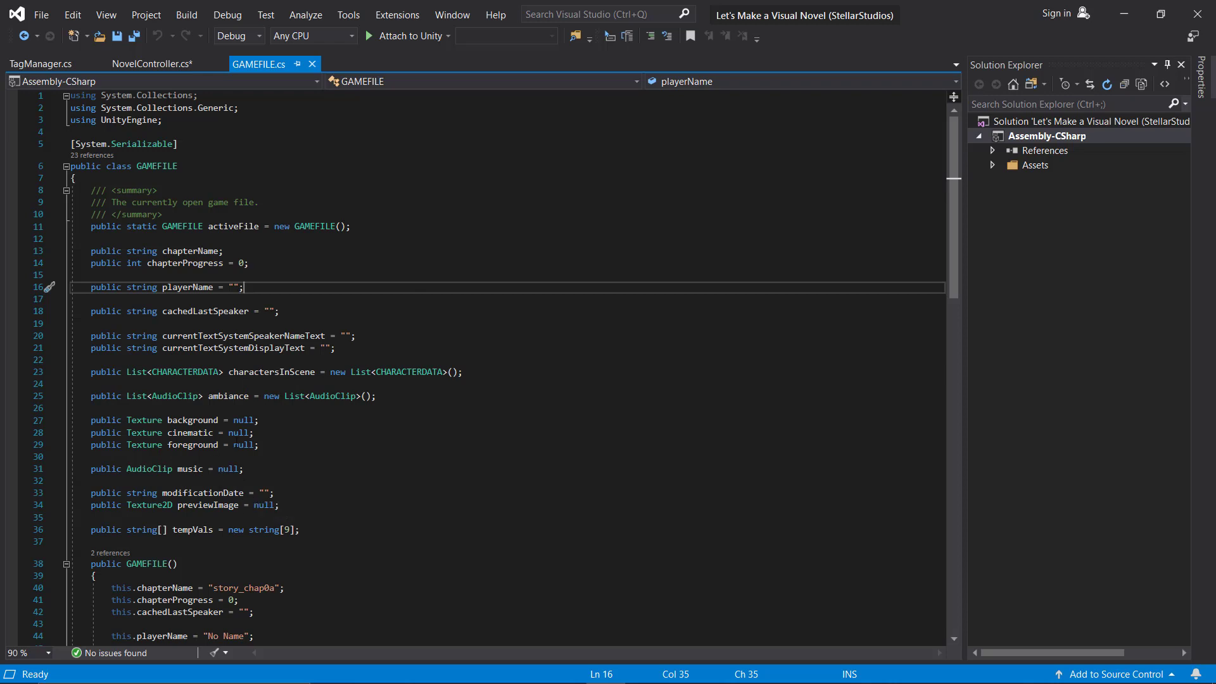
{"action": "left_click_drag", "start_coordinate": [91, 287], "coordinate": [267, 290]}
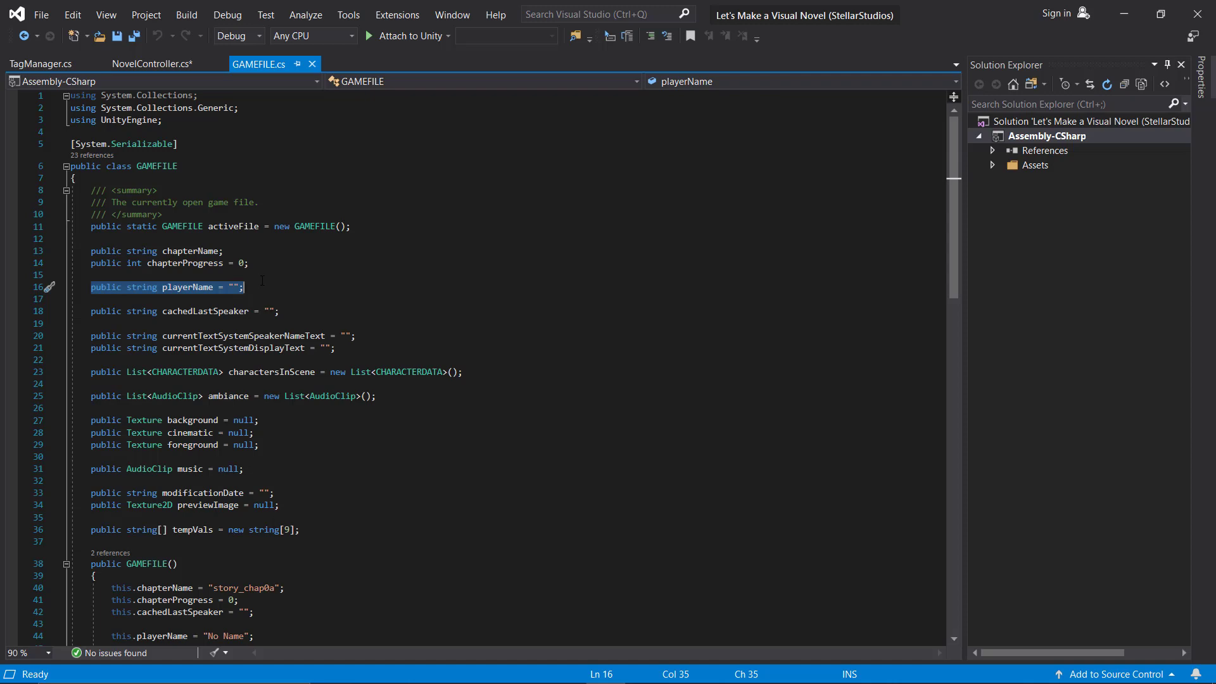
{"action": "scroll", "coordinate": [311, 274], "scroll_direction": "down", "scroll_amount": 6}
{"action": "left_click", "coordinate": [120, 357]}
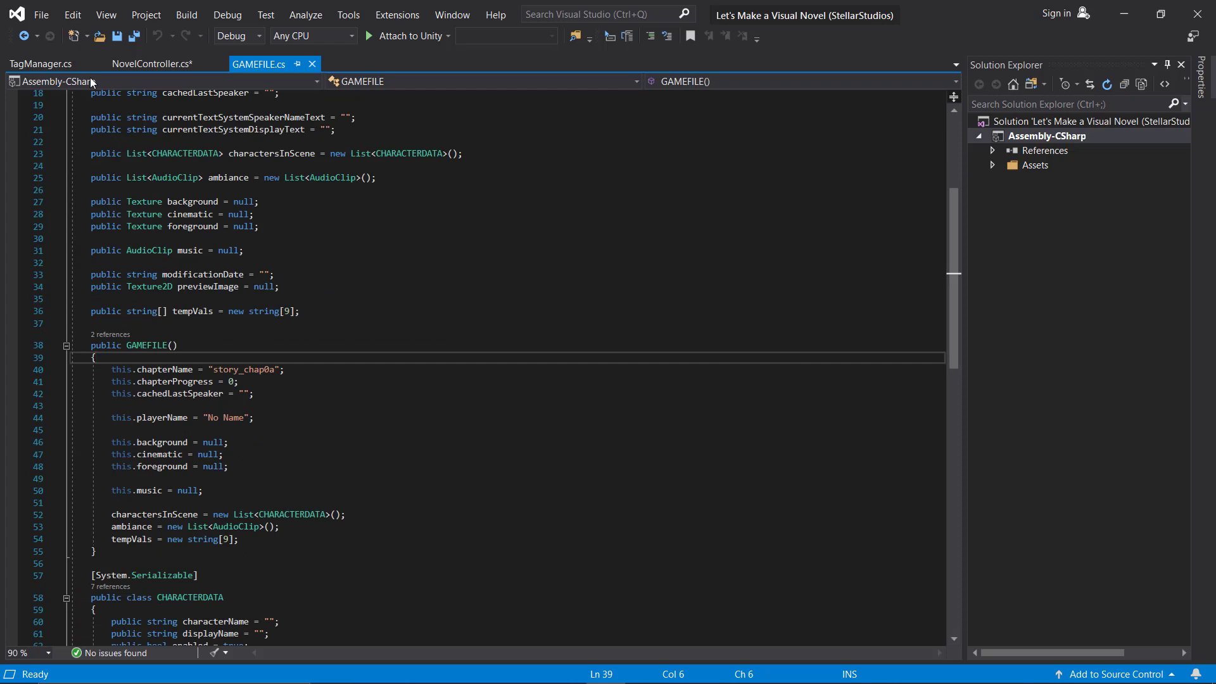
In NovelController.cs, find the references and select the Command_SavePlayerName call on line 461.
{"action": "left_click", "coordinate": [142, 63]}
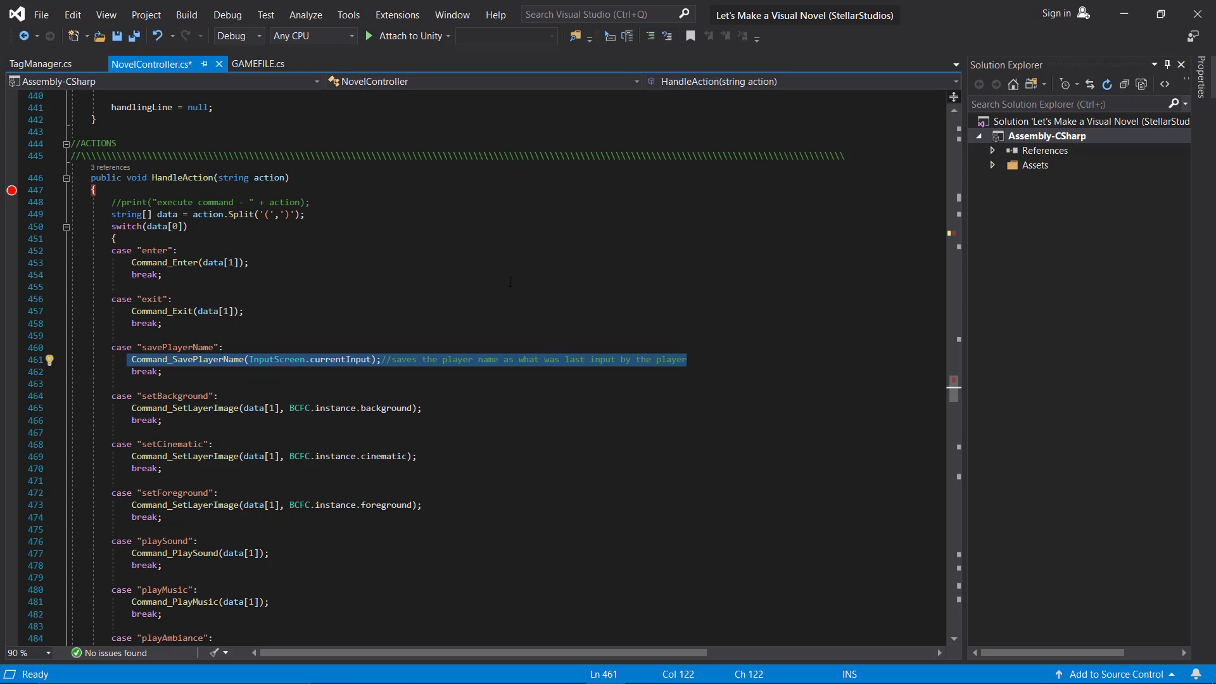
{"action": "scroll", "coordinate": [237, 323], "scroll_direction": "down", "scroll_amount": 2}
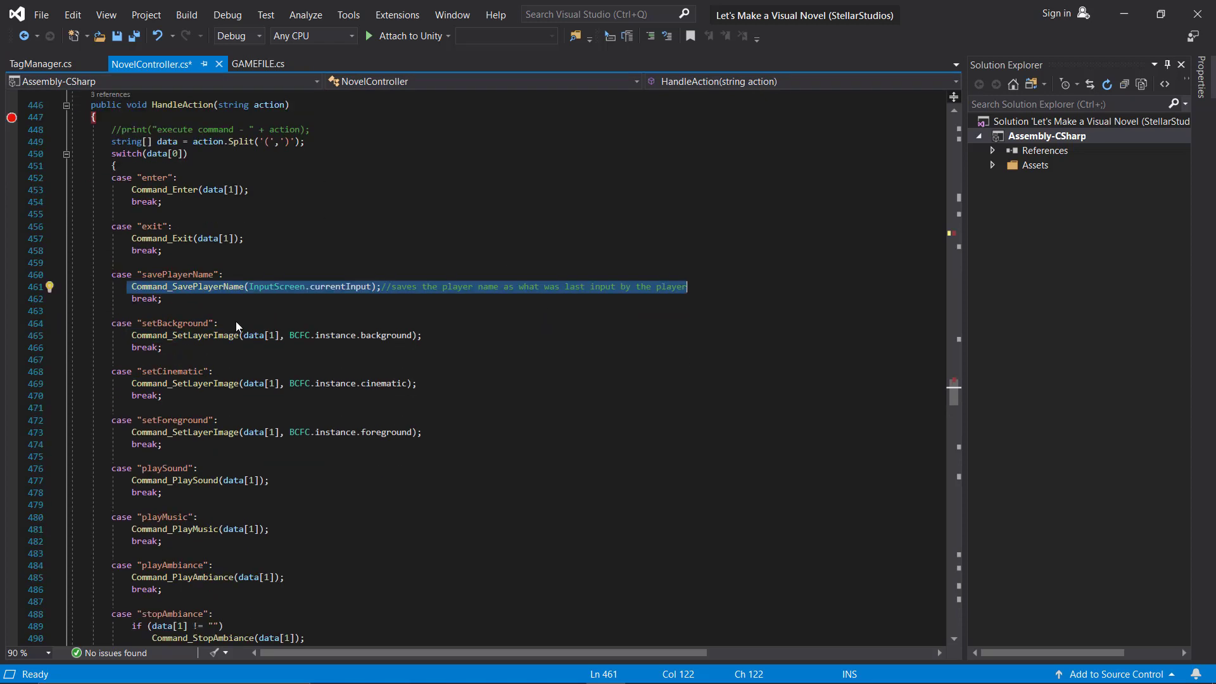
{"action": "left_click", "coordinate": [189, 288]}
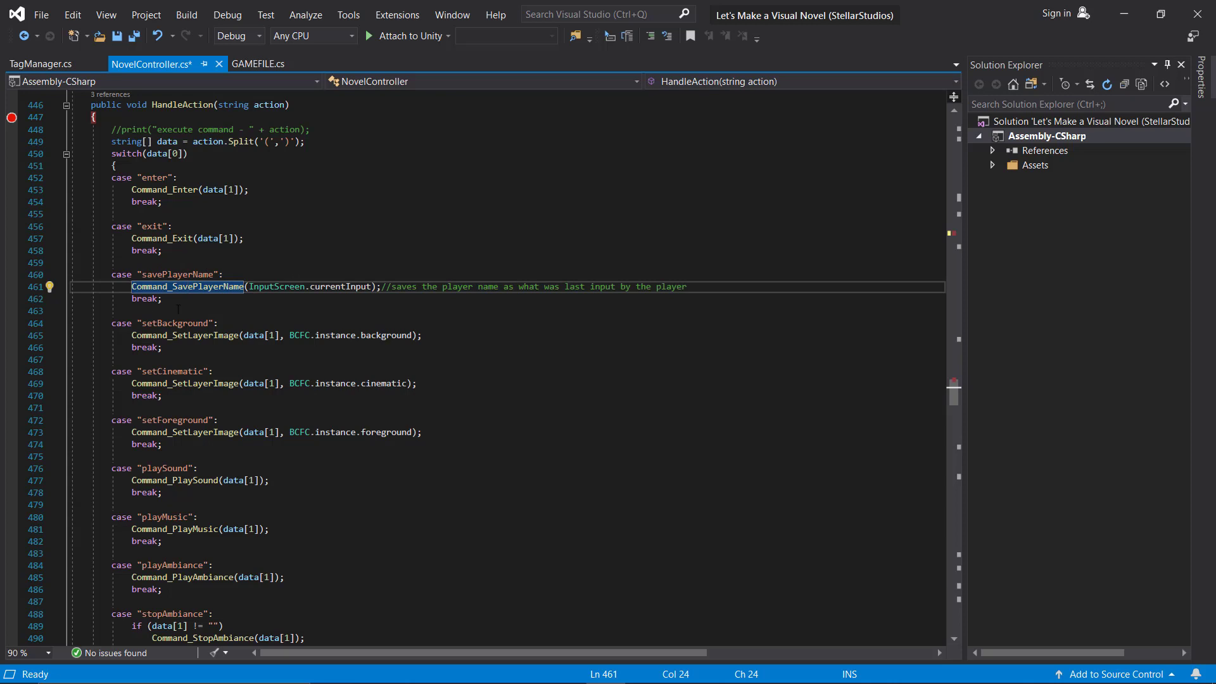
{"action": "mouse_move", "coordinate": [291, 286]}
{"action": "left_click_drag", "start_coordinate": [132, 286], "coordinate": [381, 286]}
{"action": "left_click", "coordinate": [214, 286]}
Jump to the Command_SavePlayerName method via the member list and select its playerName assignment.
{"action": "left_click", "coordinate": [735, 82]}
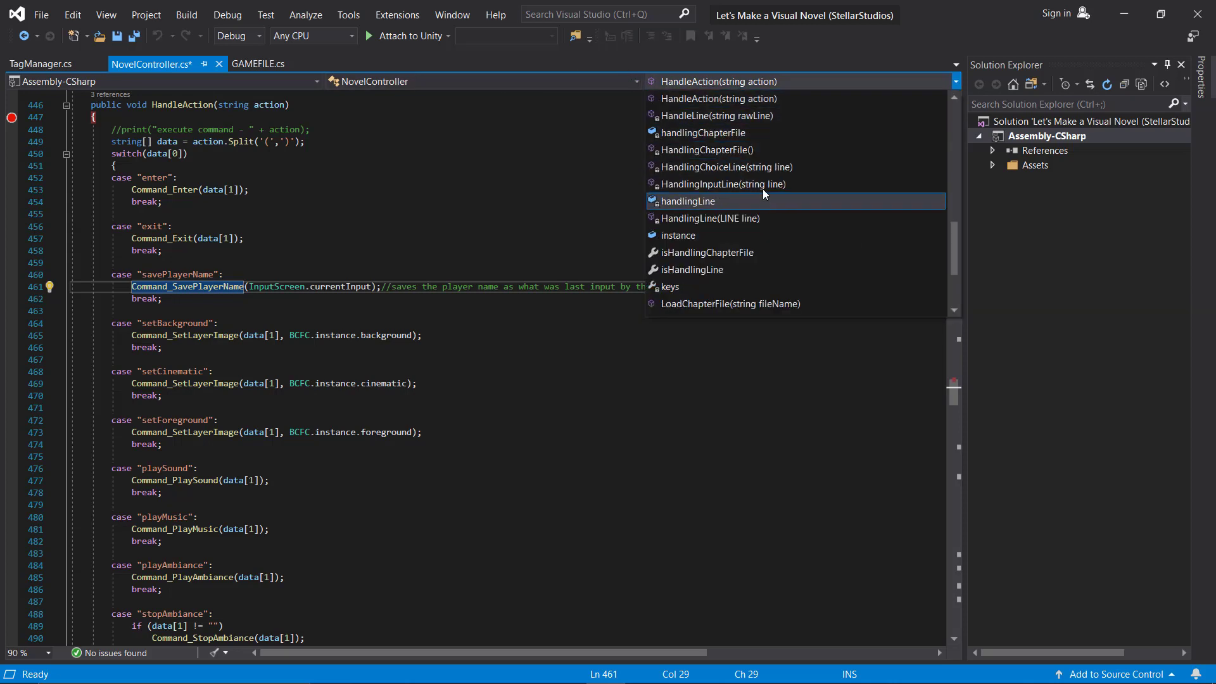
{"action": "scroll", "coordinate": [762, 174], "scroll_direction": "up", "scroll_amount": 4}
{"action": "scroll", "coordinate": [755, 172], "scroll_direction": "up", "scroll_amount": 2}
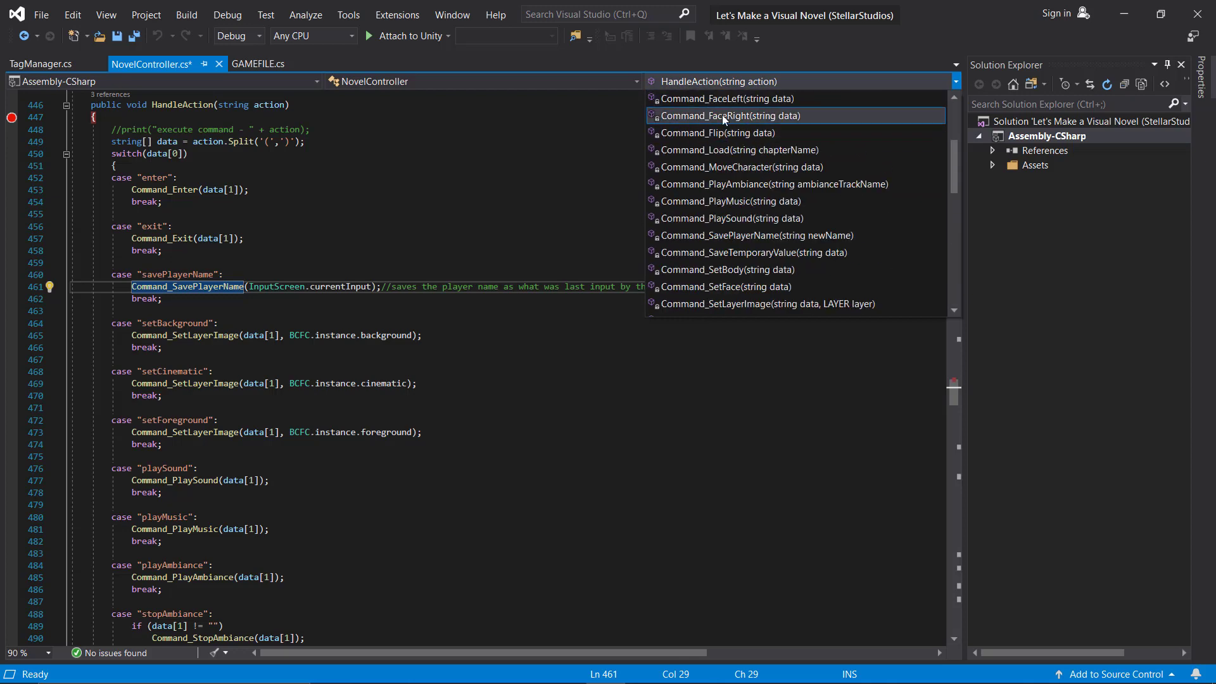
{"action": "left_click", "coordinate": [742, 188]}
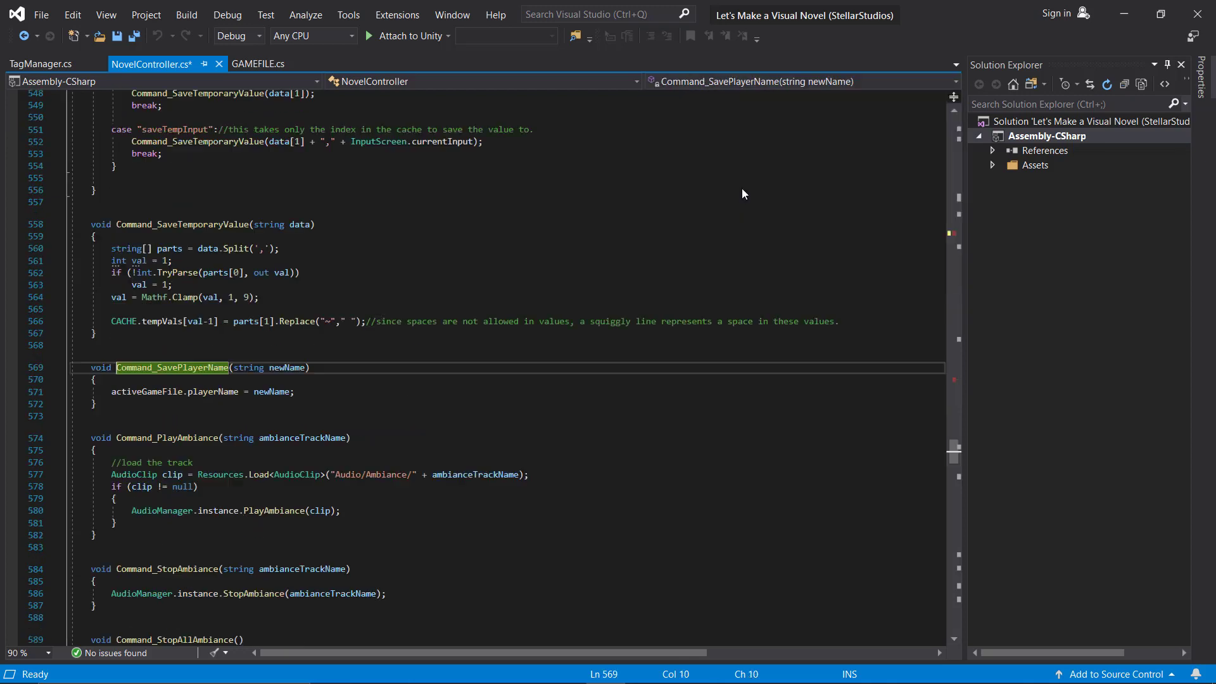
{"action": "left_click_drag", "start_coordinate": [87, 368], "coordinate": [125, 406]}
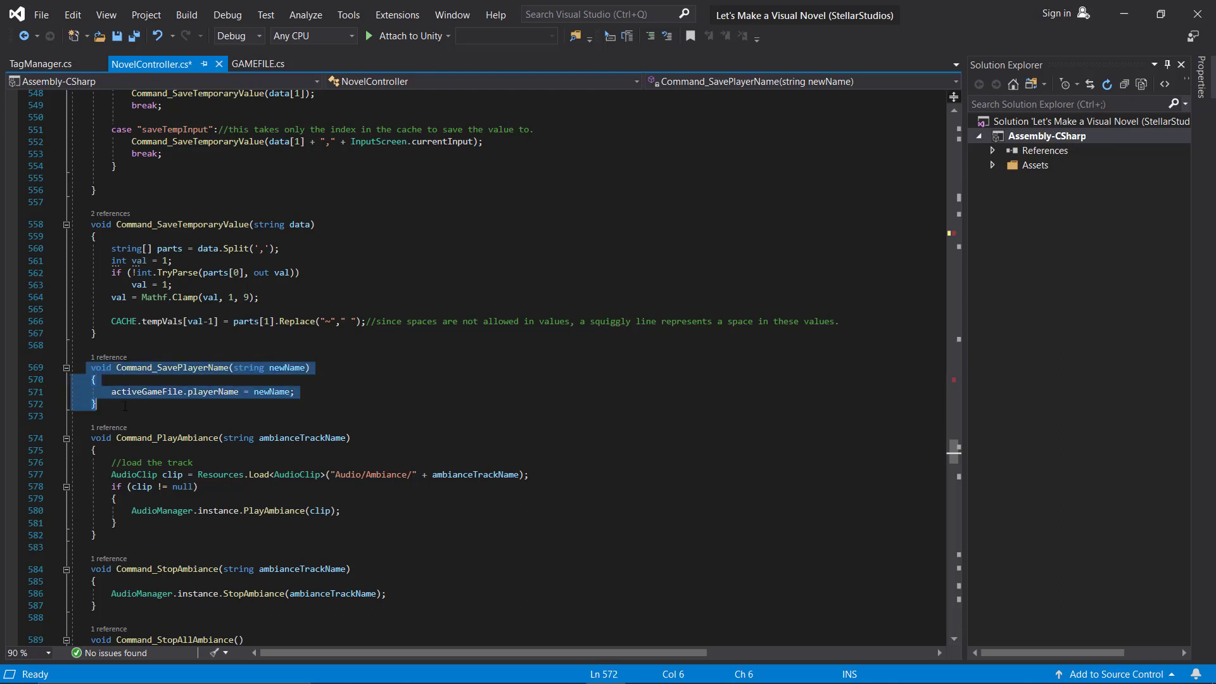
{"action": "left_click", "coordinate": [340, 387]}
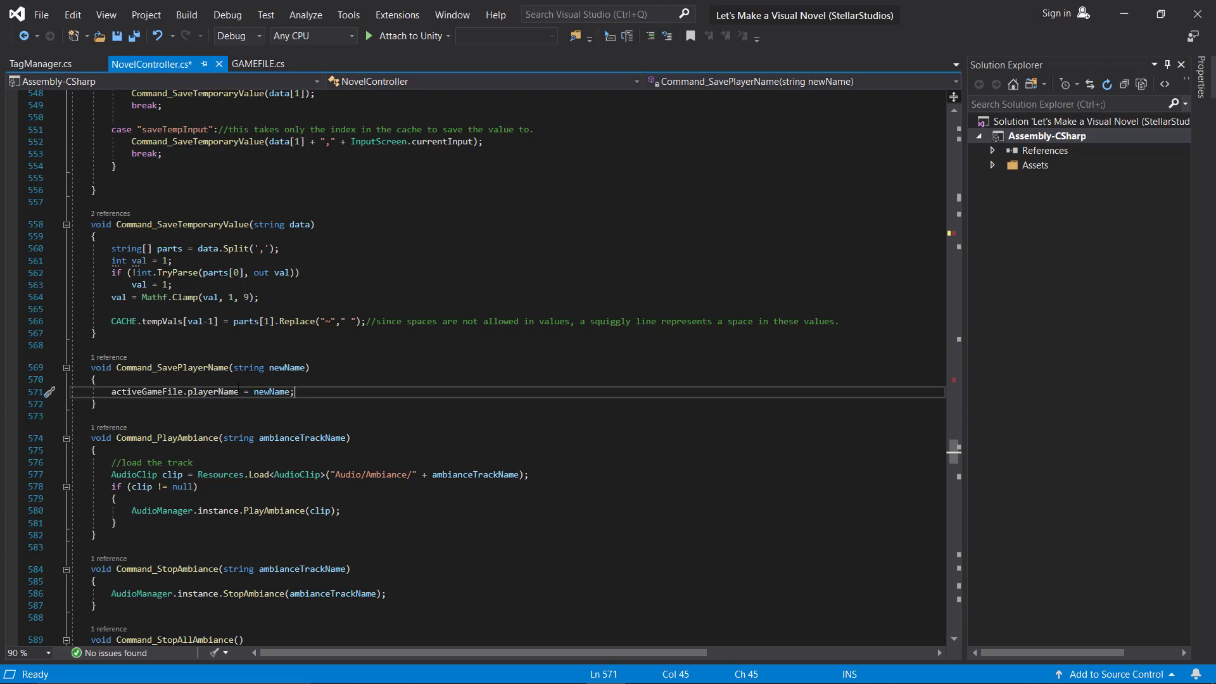
Cross-check the playerName field in GAMEFILE.cs, then return to NovelController.cs.
{"action": "left_click", "coordinate": [257, 69]}
{"action": "scroll", "coordinate": [380, 348], "scroll_direction": "up", "scroll_amount": 6}
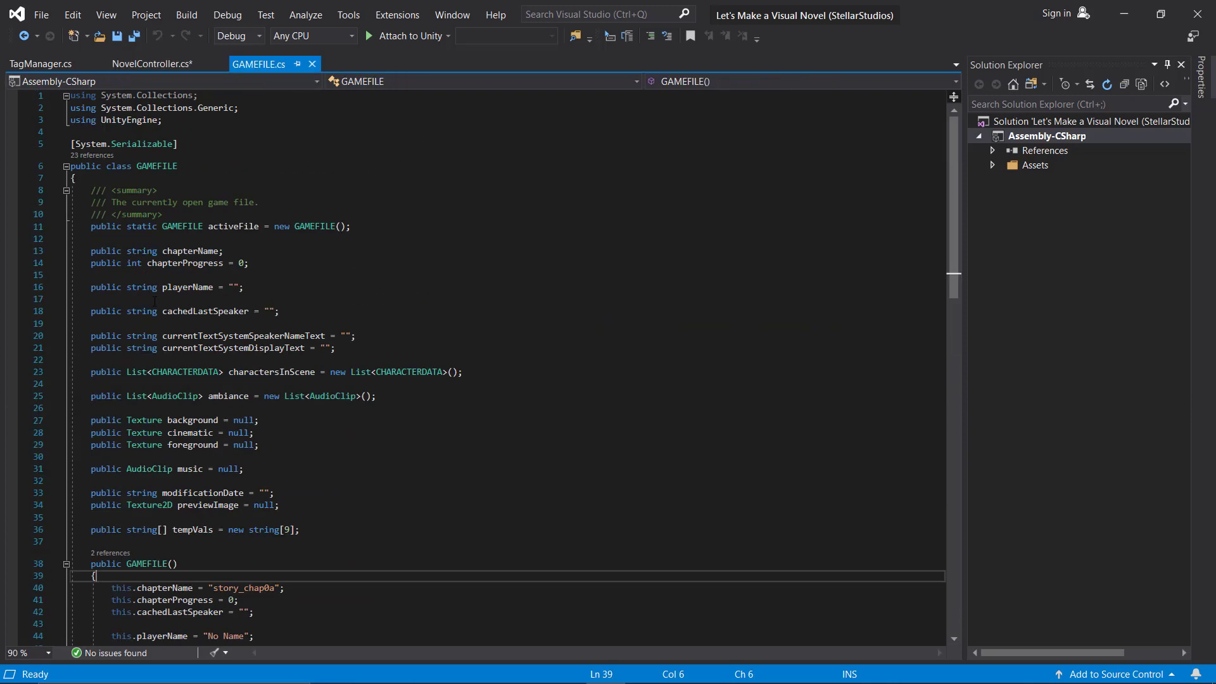
{"action": "left_click_drag", "start_coordinate": [86, 287], "coordinate": [165, 285]}
{"action": "left_click", "coordinate": [152, 64]}
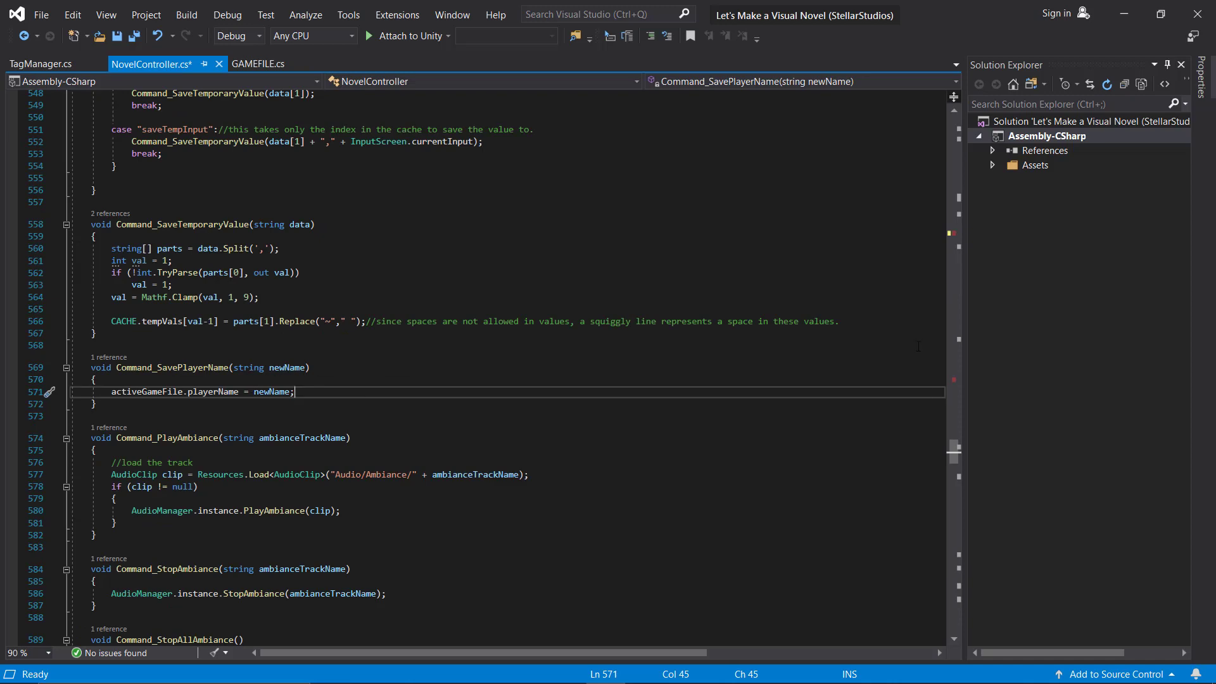
{"action": "left_click_drag", "start_coordinate": [953, 452], "coordinate": [888, 382]}
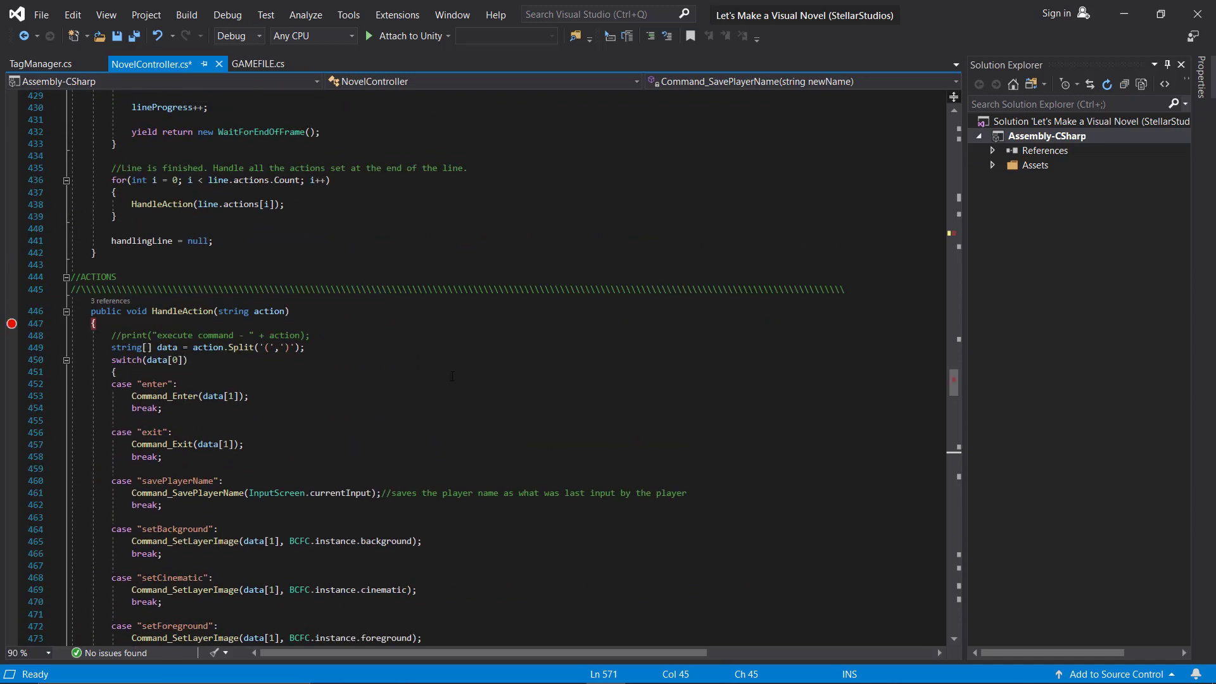
{"action": "scroll", "coordinate": [300, 408], "scroll_direction": "down", "scroll_amount": 2}
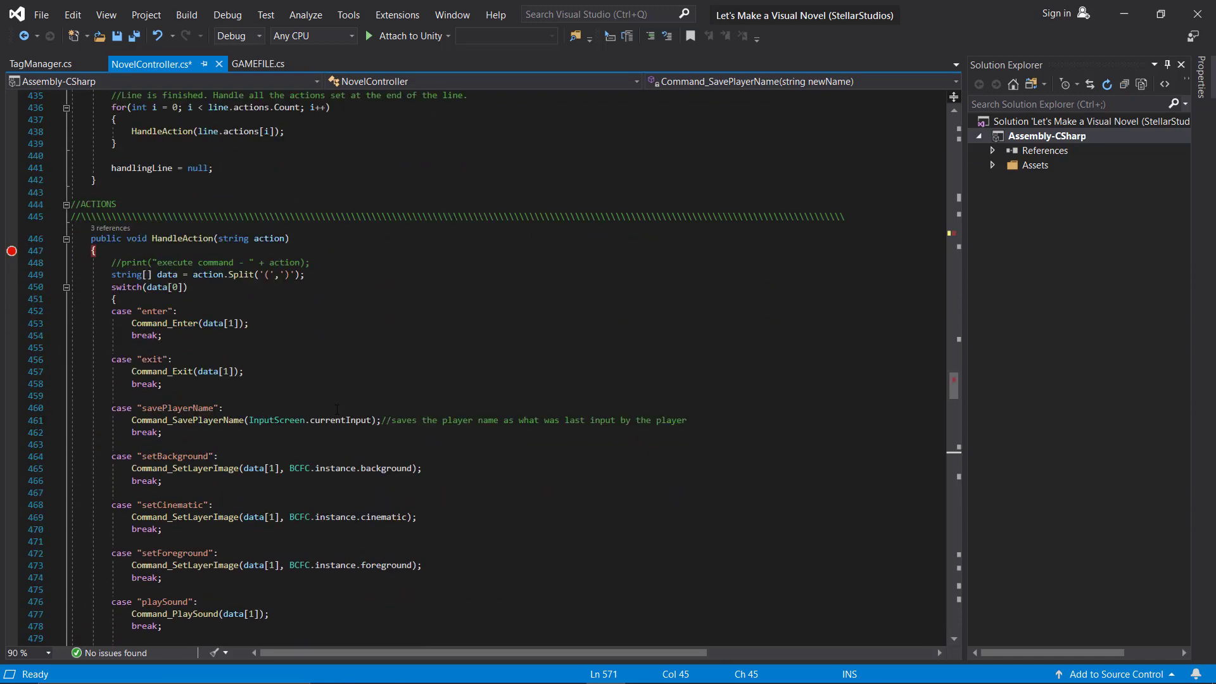
{"action": "mouse_move", "coordinate": [347, 421]}
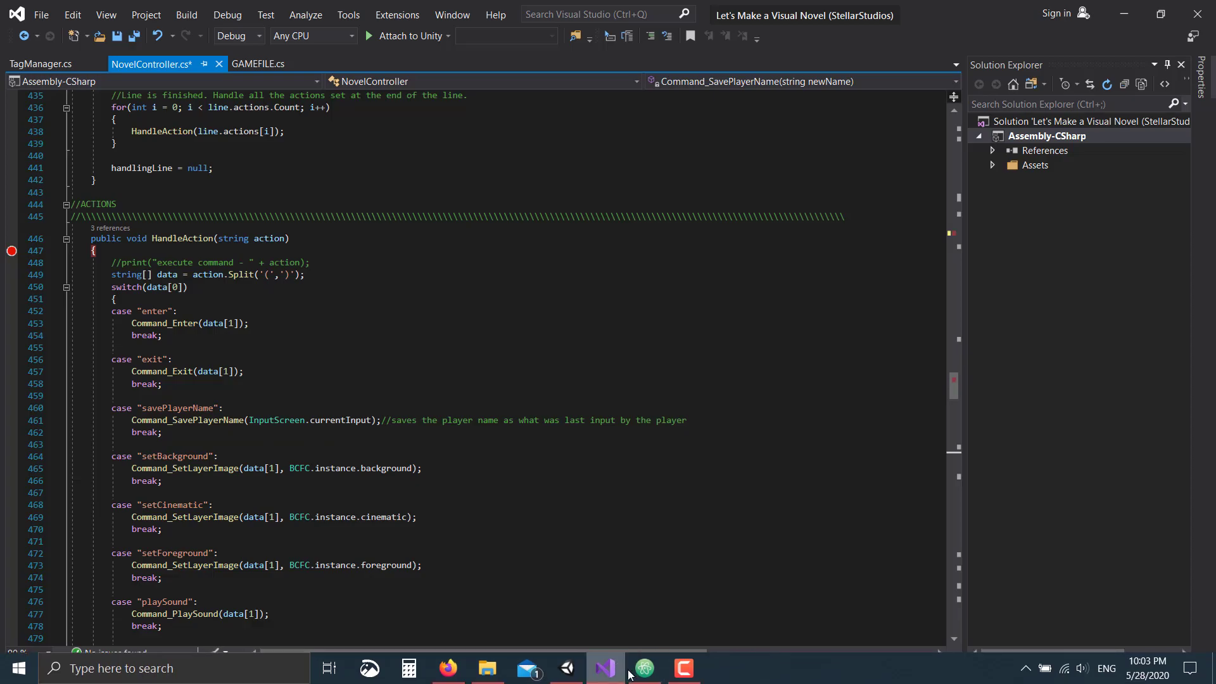
Show story_chap0a.txt in Atom and highlight its savePlayerName() input command.
{"action": "left_click", "coordinate": [645, 668]}
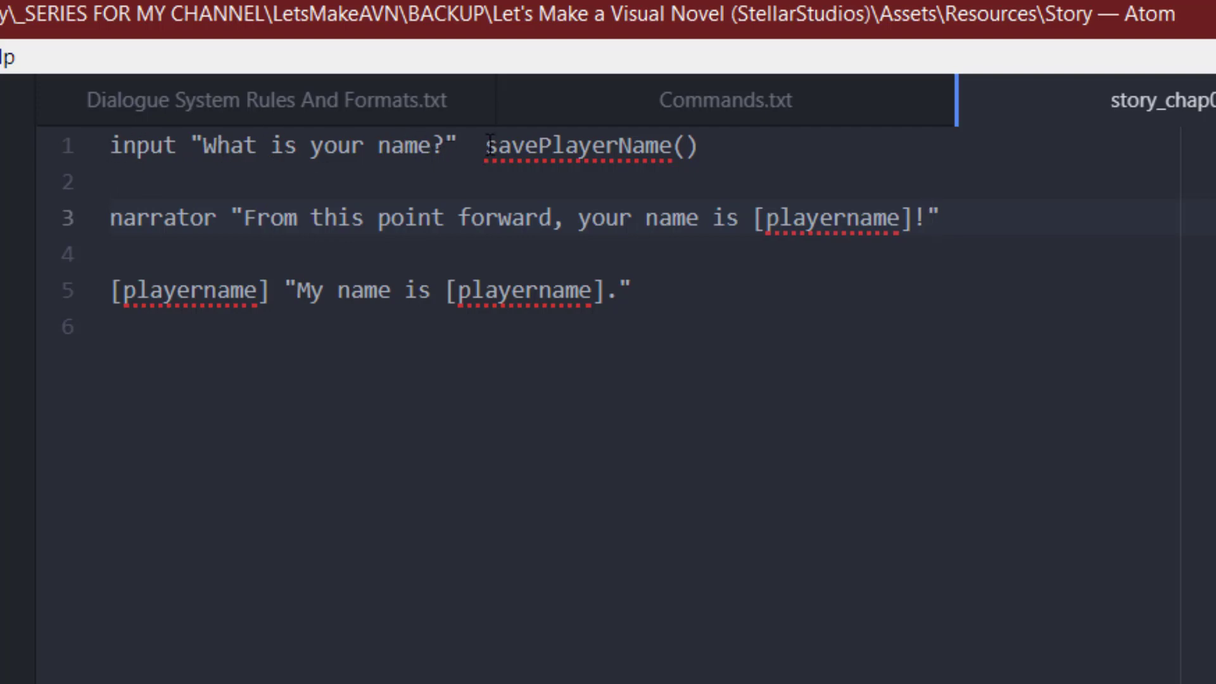
{"action": "left_click_drag", "start_coordinate": [485, 152], "coordinate": [727, 163]}
{"action": "left_click", "coordinate": [723, 163]}
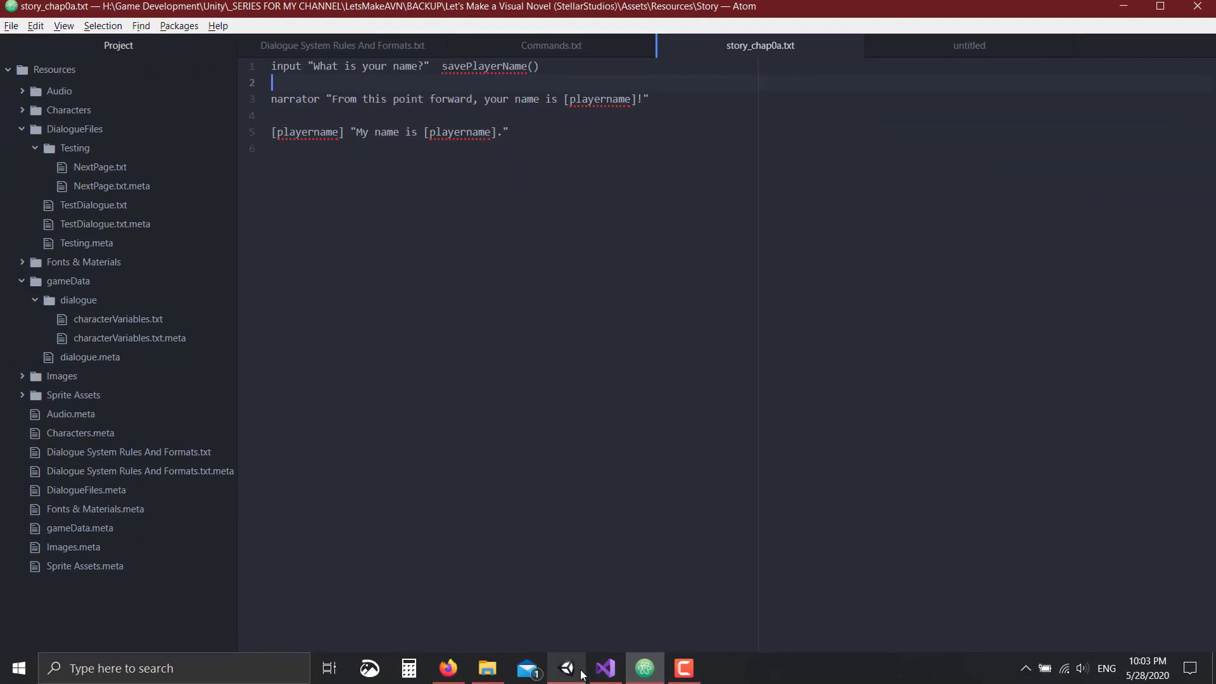
In the running game, enter a player name in the name field and submit it.
{"action": "left_click", "coordinate": [567, 669]}
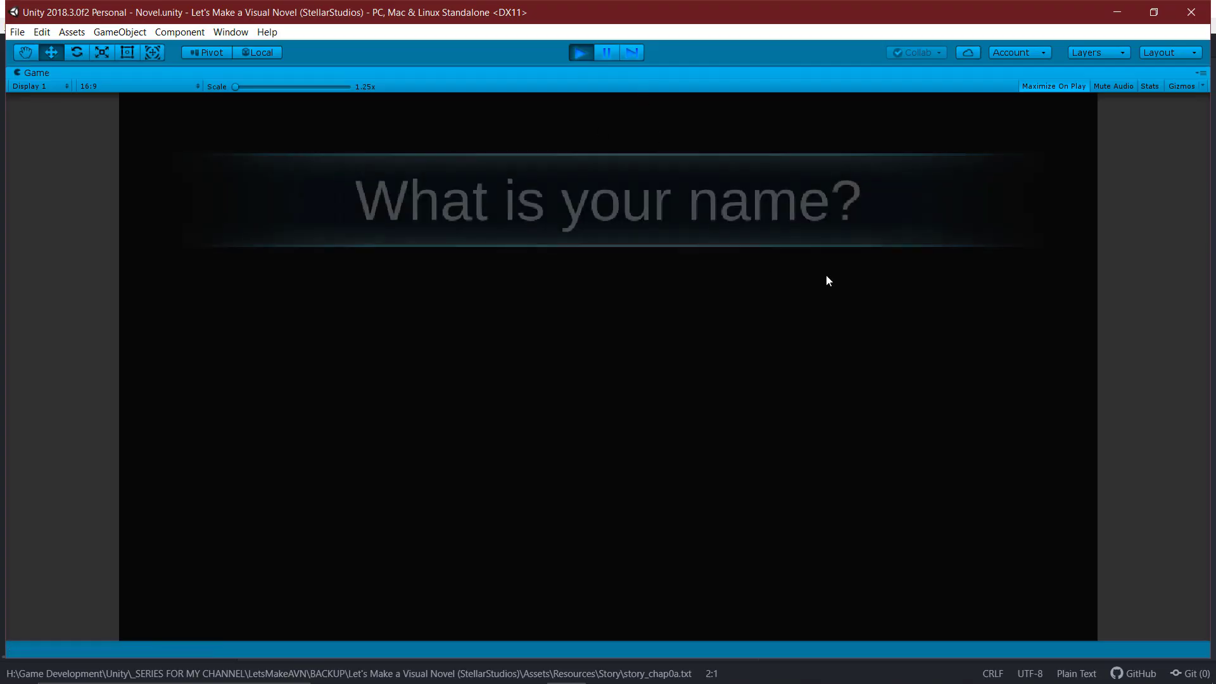
{"action": "left_click", "coordinate": [670, 418]}
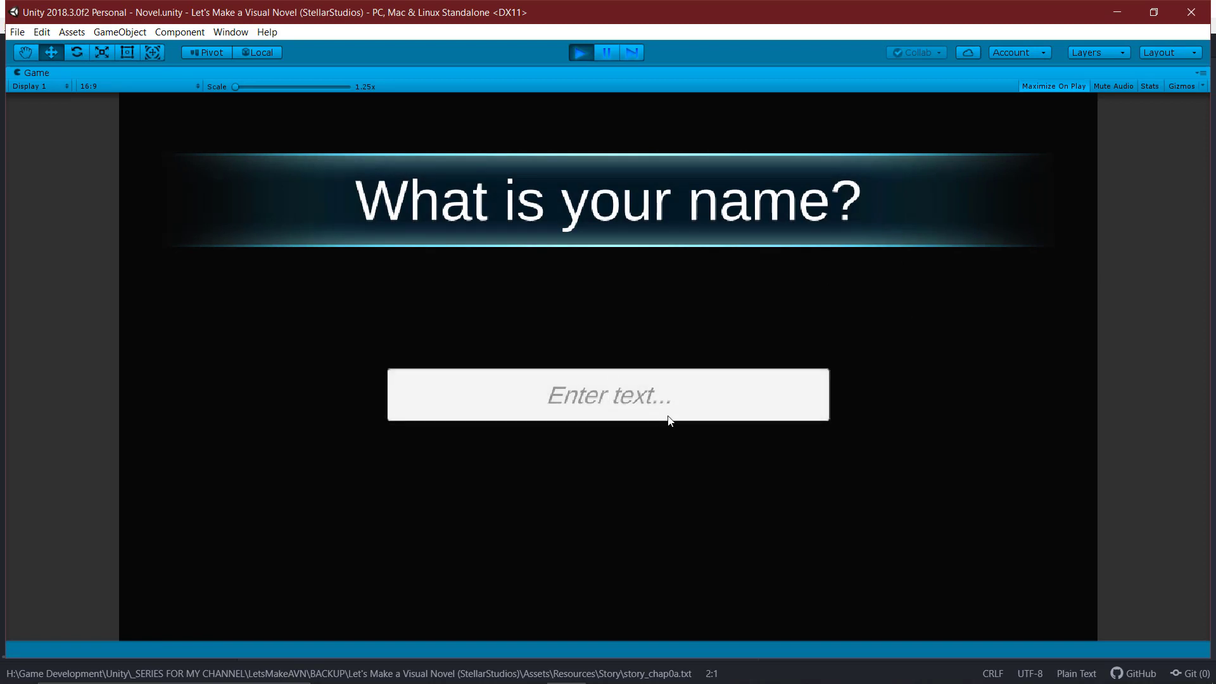
{"action": "type", "text": "Avira"}
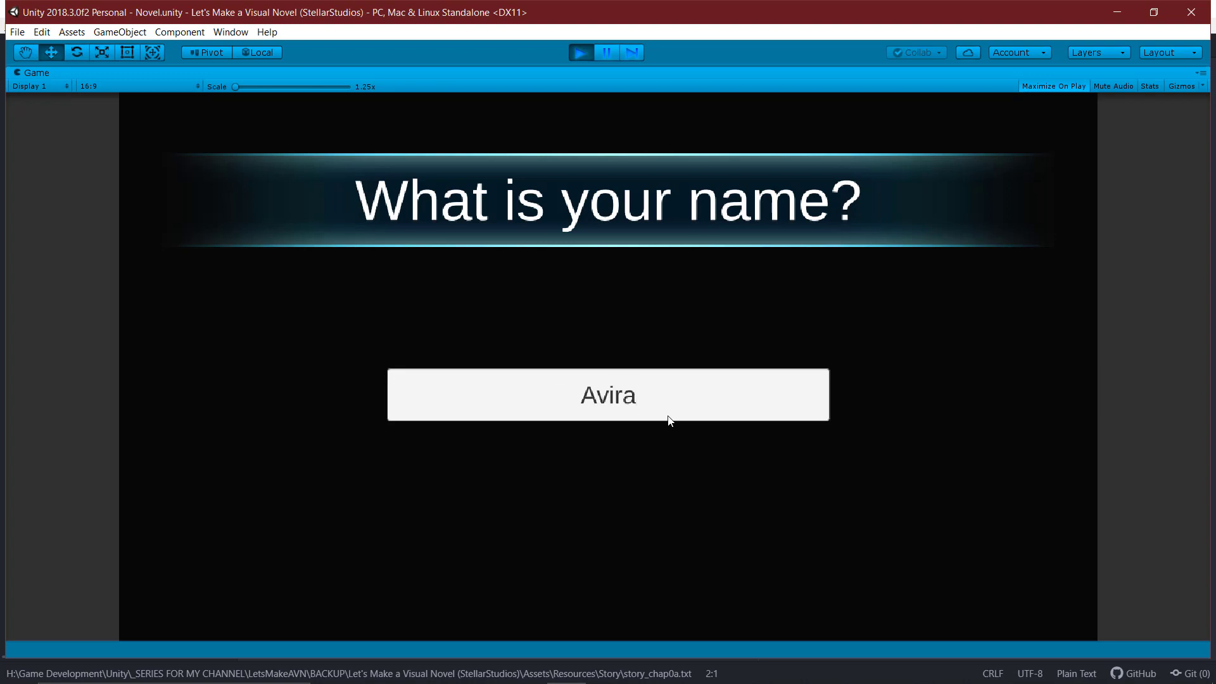
{"action": "key", "text": "Return"}
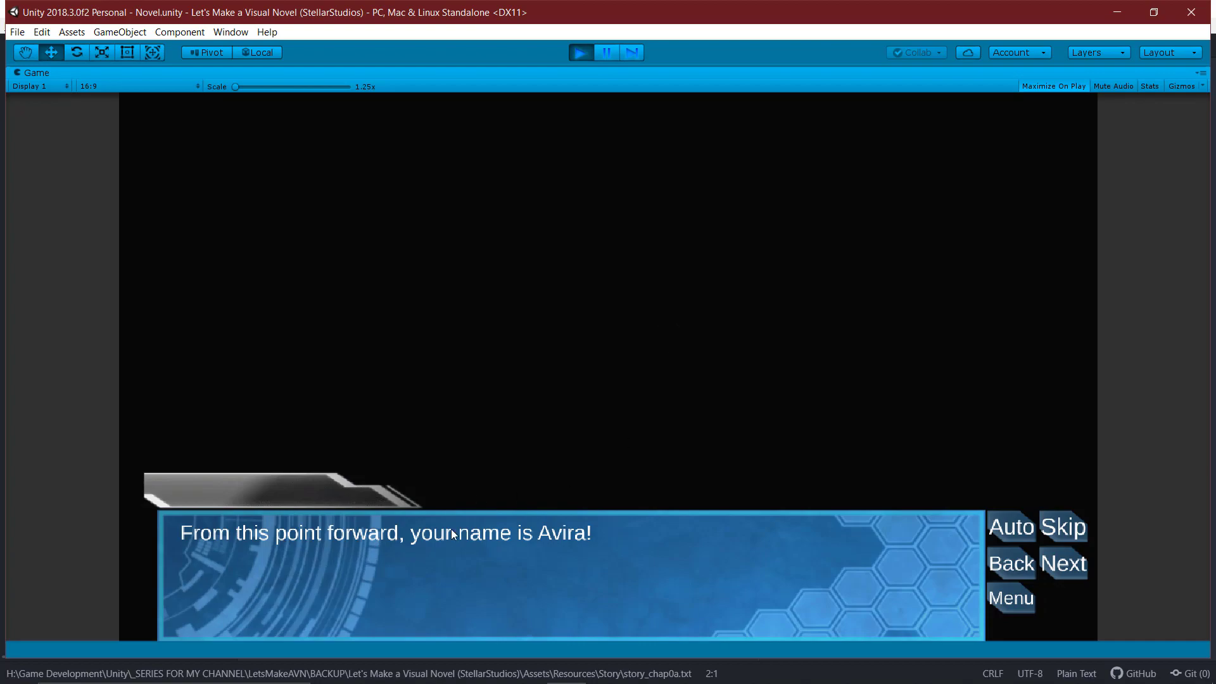
Check the story file, advance the dialogue to see the name used, and stop play mode.
{"action": "left_click", "coordinate": [645, 668]}
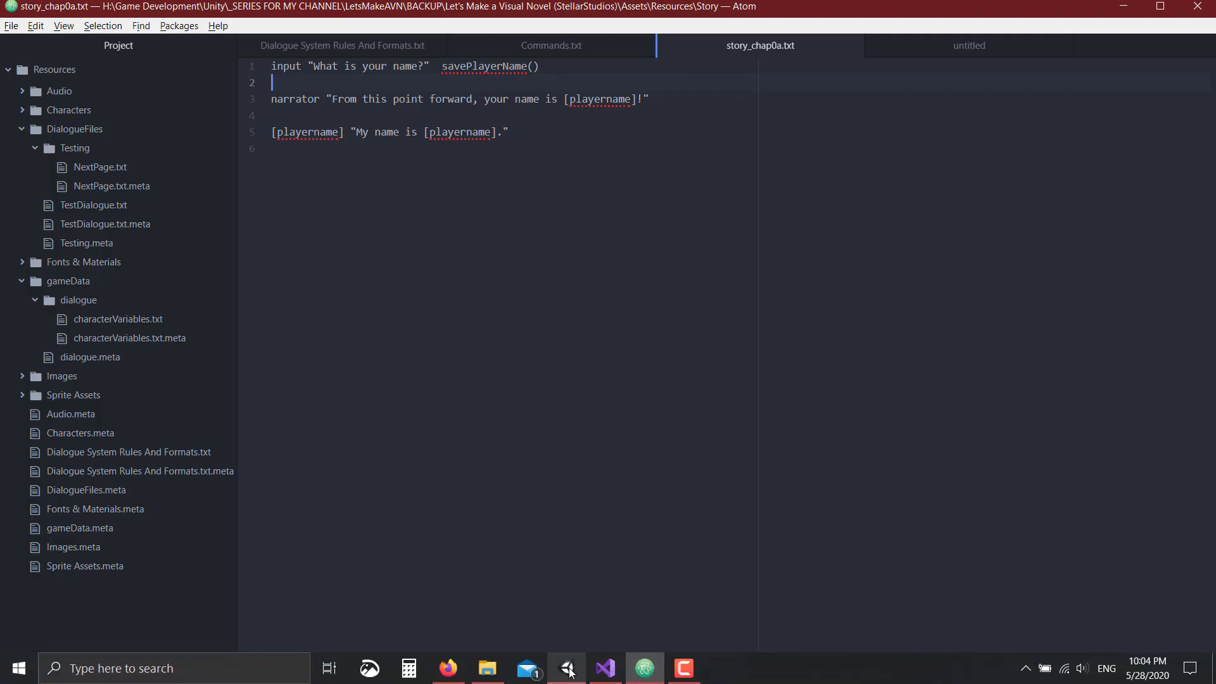
{"action": "left_click", "coordinate": [570, 671]}
{"action": "left_click", "coordinate": [589, 386]}
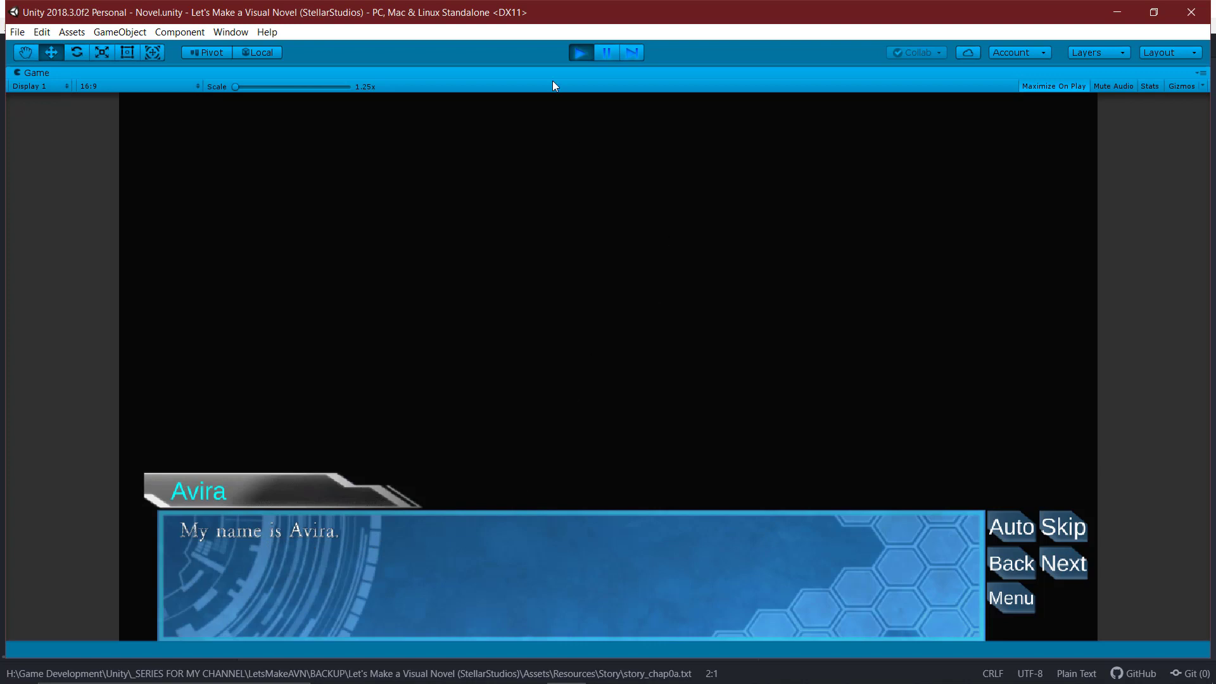
{"action": "left_click", "coordinate": [580, 51]}
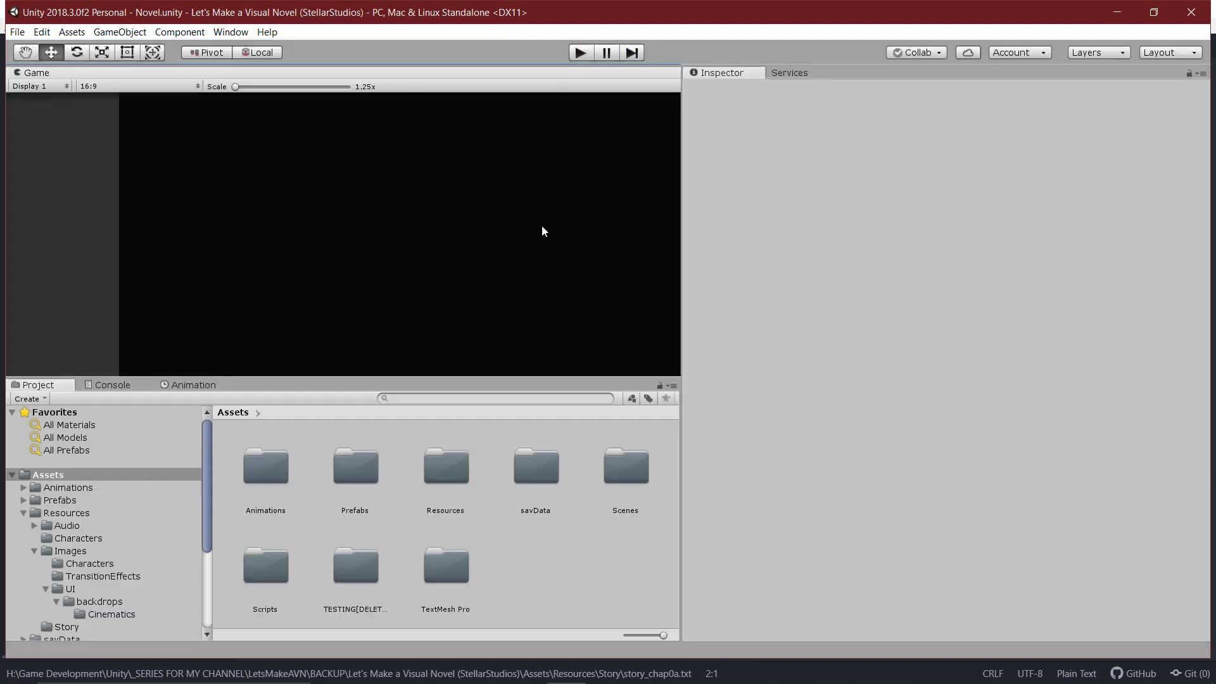
{"action": "mouse_move", "coordinate": [573, 647]}
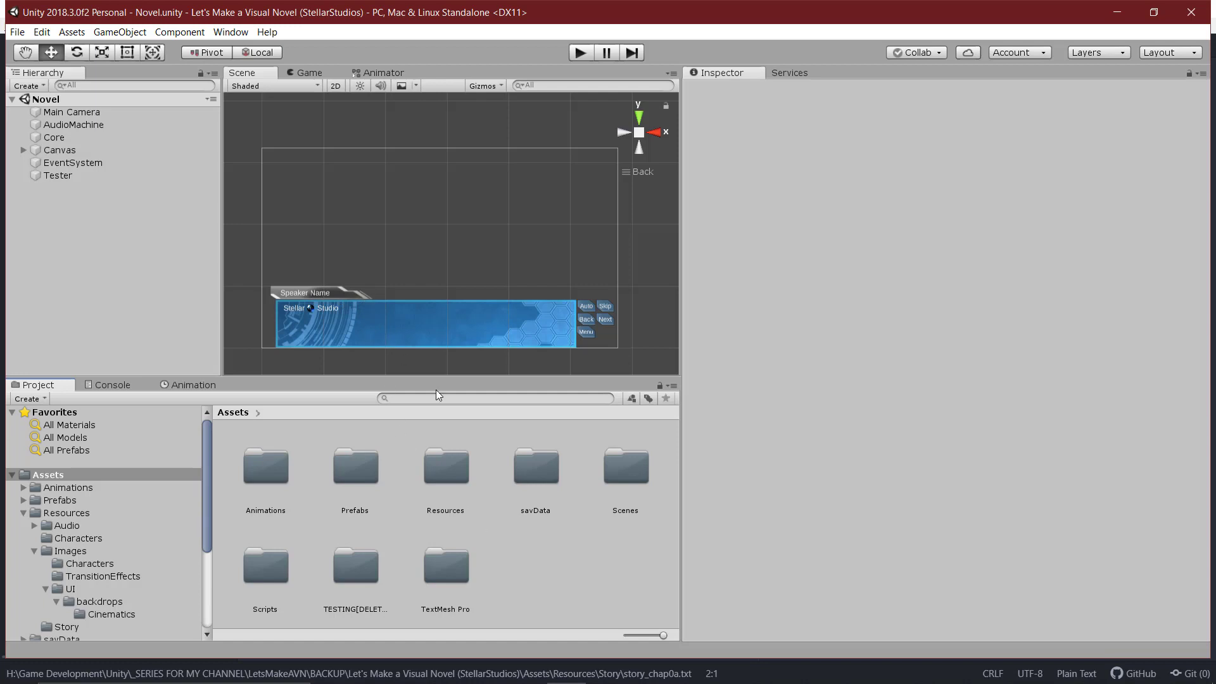
In LoadChapterFile, examine the ReadTextAsset line and the FileManager.LoadFile call with its Assets/Resources/Story/ path.
{"action": "mouse_move", "coordinate": [594, 637]}
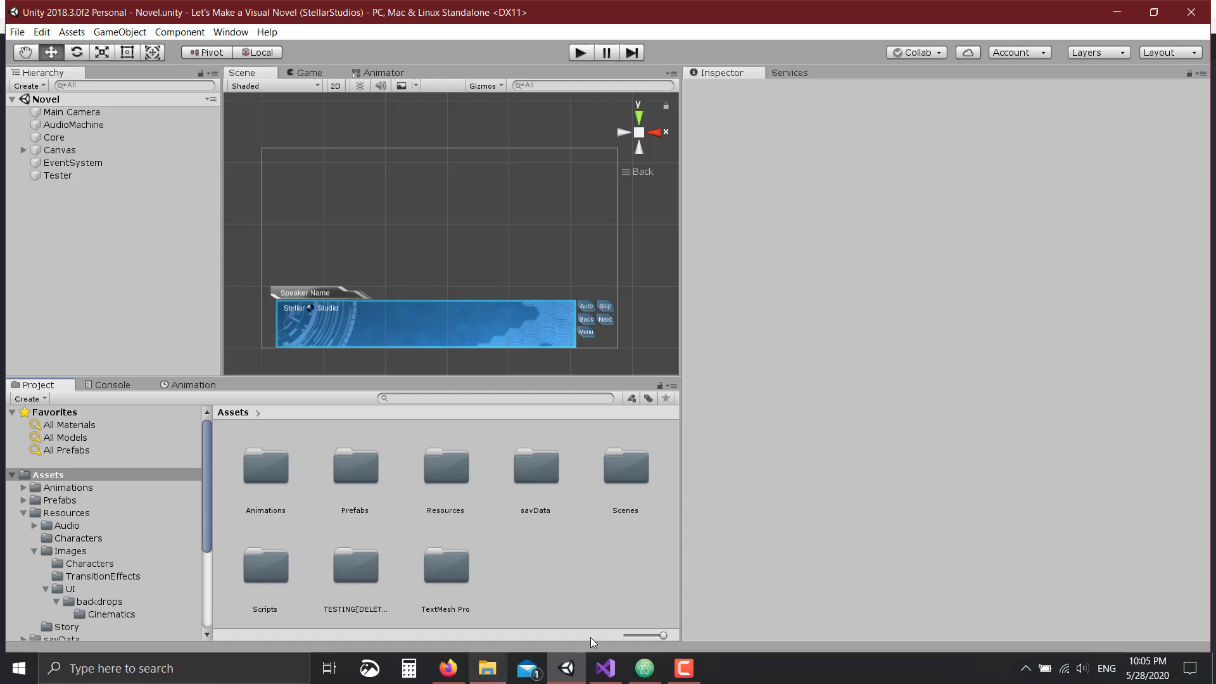
{"action": "left_click", "coordinate": [618, 673]}
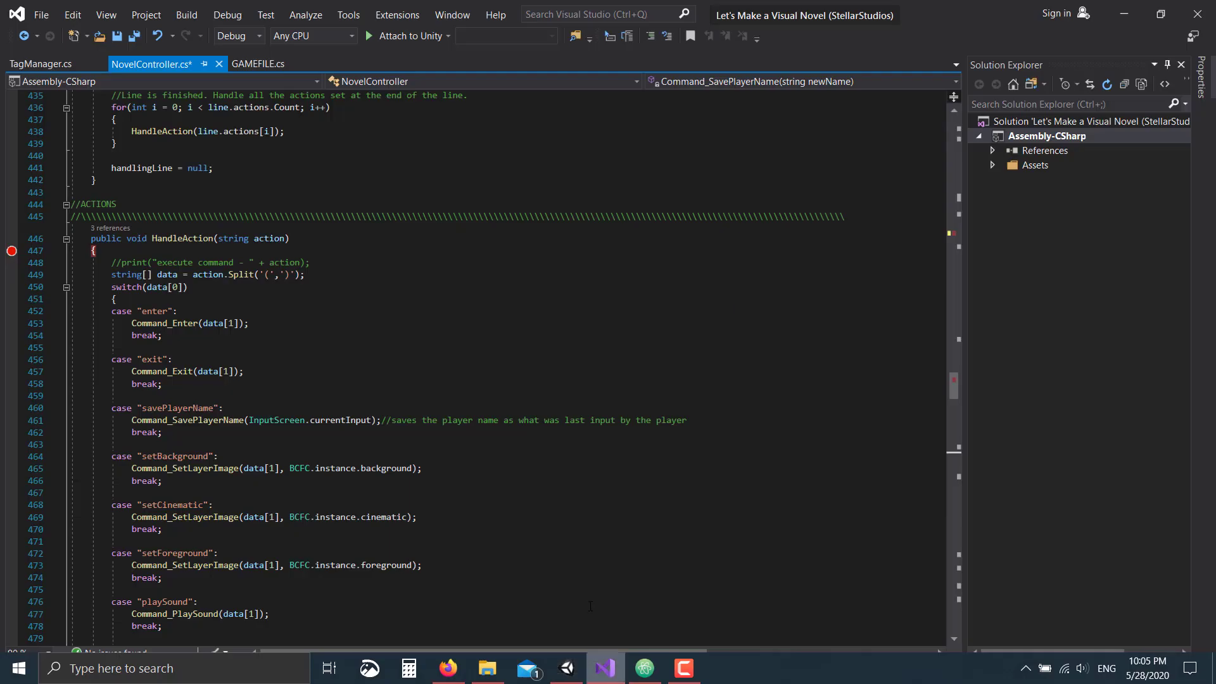
{"action": "left_click_drag", "start_coordinate": [955, 384], "coordinate": [955, 236]}
{"action": "left_click", "coordinate": [470, 360]}
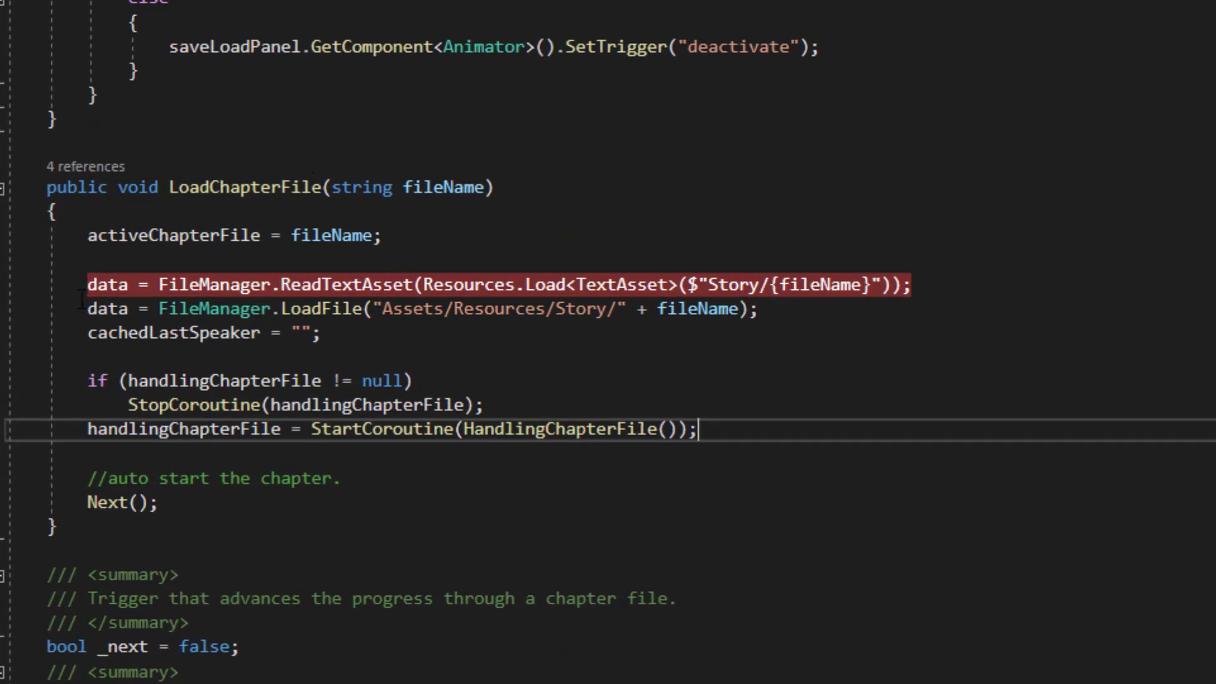
{"action": "left_click", "coordinate": [89, 285]}
{"action": "key", "text": "shift+Right"}
{"action": "key", "text": "shift+Right"}
{"action": "key", "text": "shift+Right"}
{"action": "key", "text": "shift+Right"}
{"action": "key", "text": "shift+Right"}
{"action": "key", "text": "shift+Right"}
{"action": "key", "text": "shift+Right"}
{"action": "key", "text": "shift+Right"}
{"action": "key", "text": "shift+Right"}
{"action": "key", "text": "shift+Right"}
{"action": "key", "text": "shift+Right"}
{"action": "key", "text": "shift+Right"}
{"action": "key", "text": "shift+Right"}
{"action": "key", "text": "shift+Right"}
{"action": "key", "text": "shift+Right"}
{"action": "key", "text": "shift+Right"}
{"action": "key", "text": "shift+Right"}
{"action": "key", "text": "shift+Right"}
{"action": "key", "text": "shift+Right"}
{"action": "key", "text": "shift+Right"}
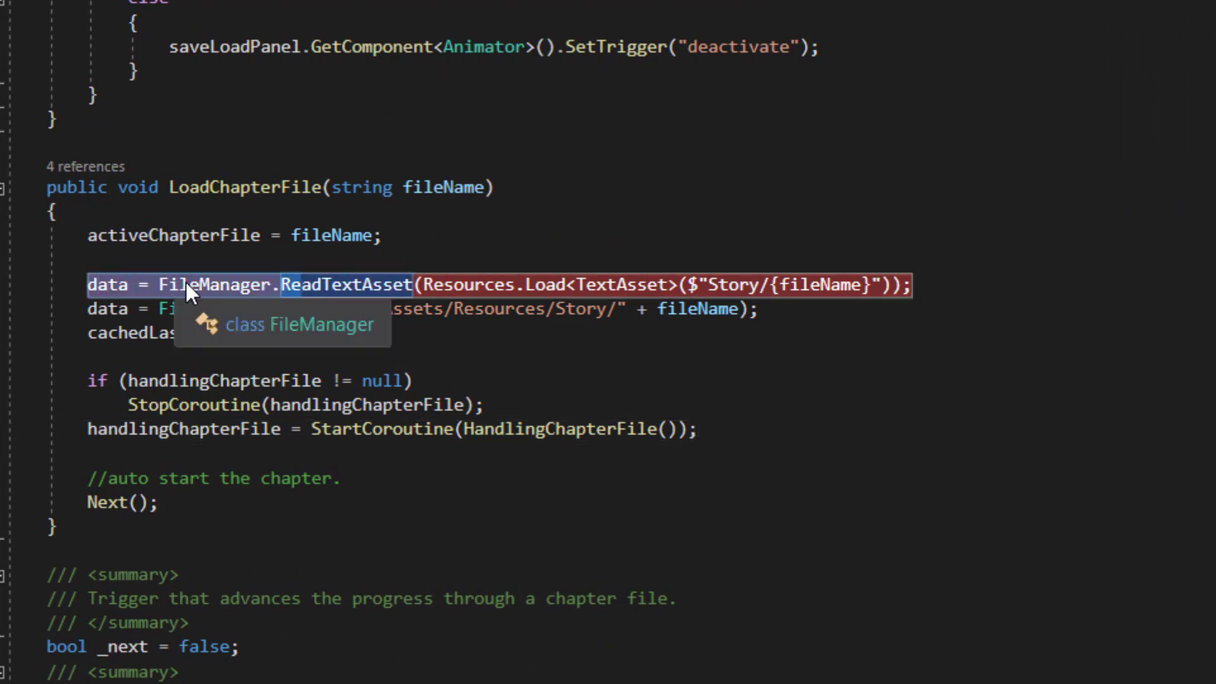
{"action": "left_click", "coordinate": [118, 310]}
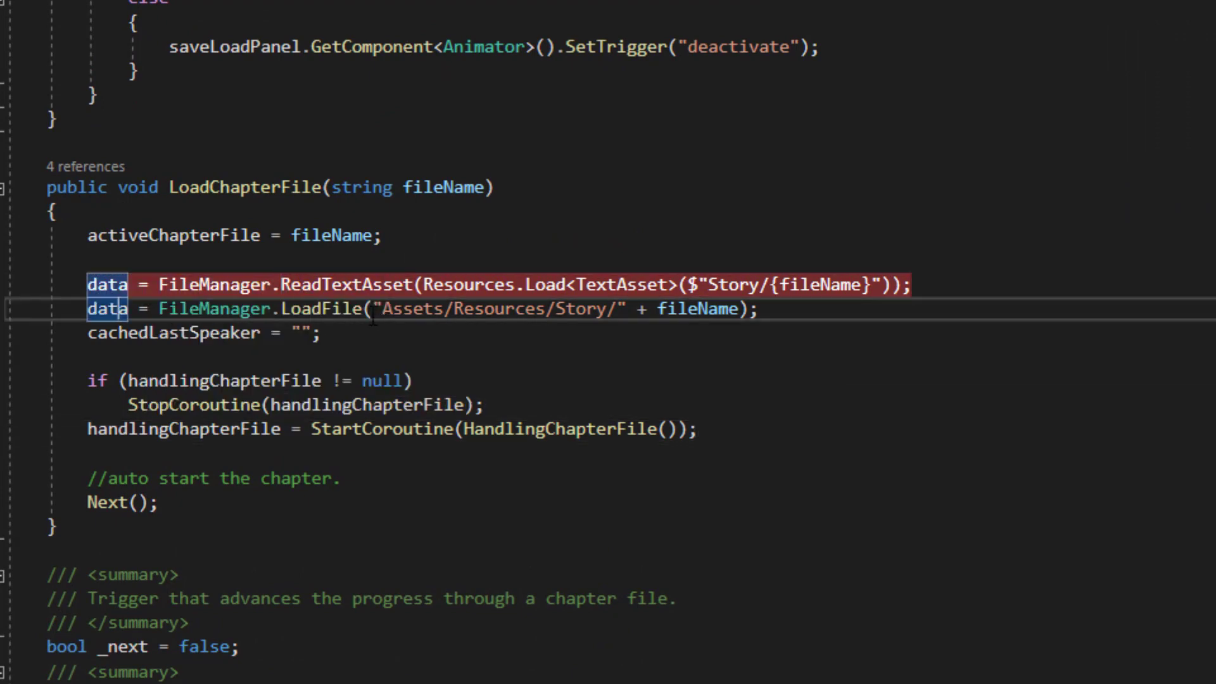
{"action": "left_click_drag", "start_coordinate": [374, 310], "coordinate": [760, 311]}
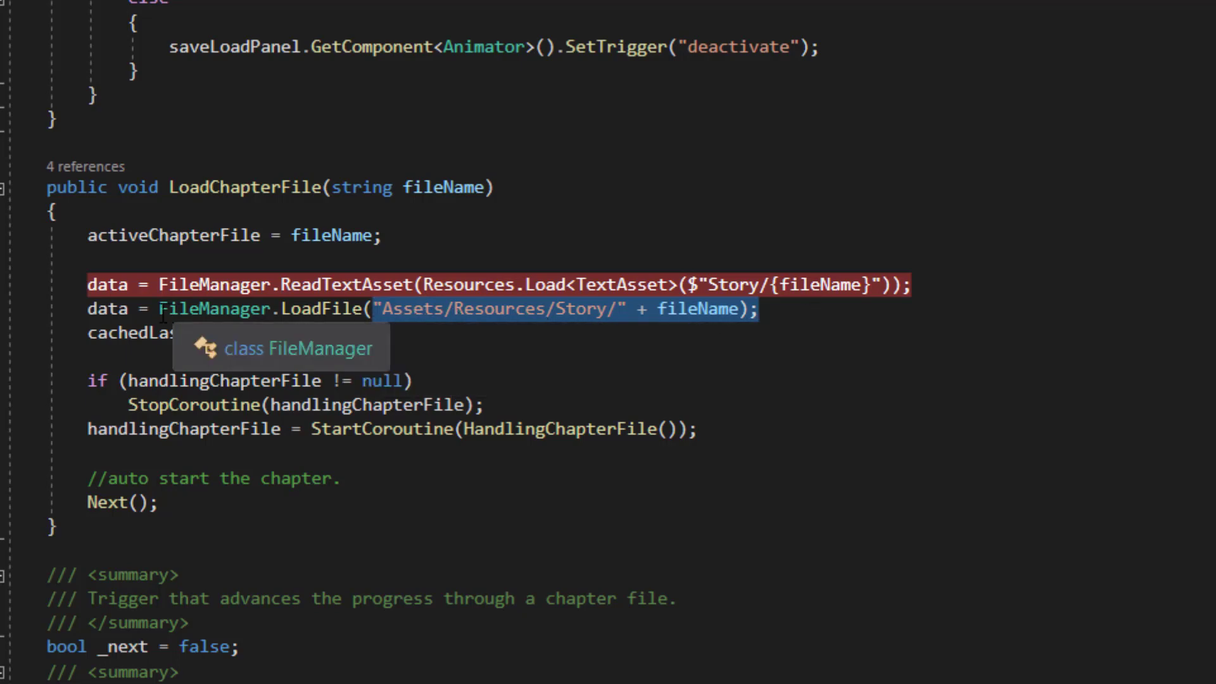
{"action": "left_click_drag", "start_coordinate": [160, 309], "coordinate": [801, 319]}
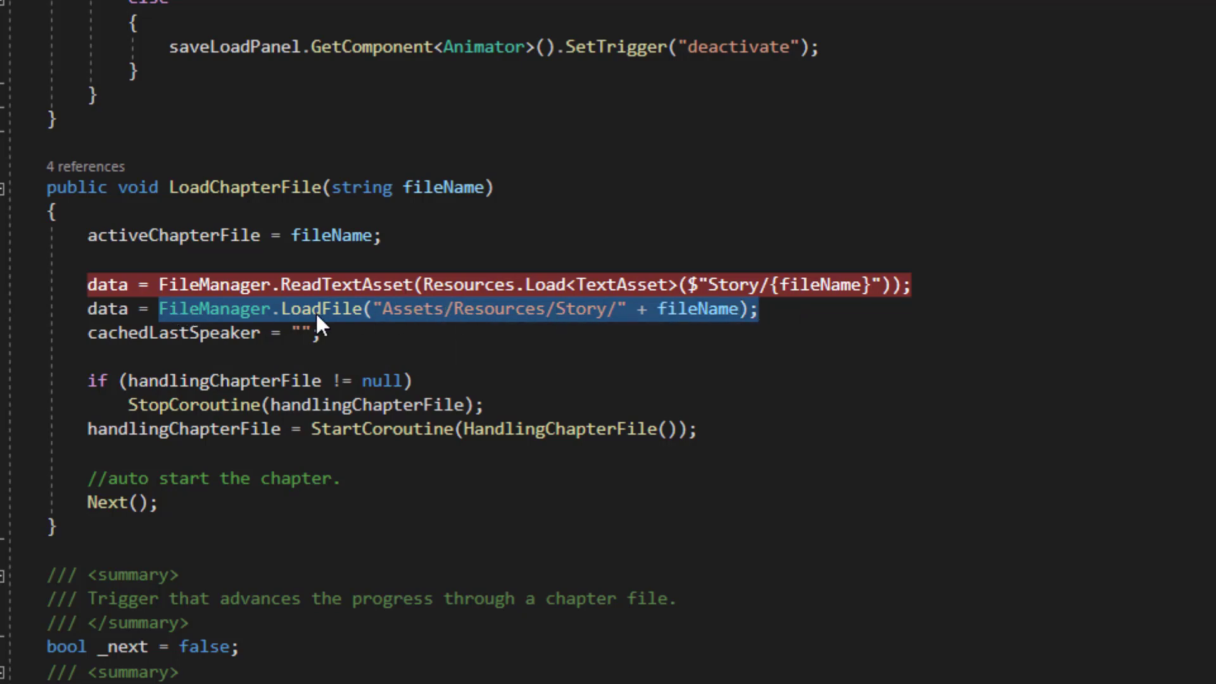
{"action": "left_click", "coordinate": [321, 334]}
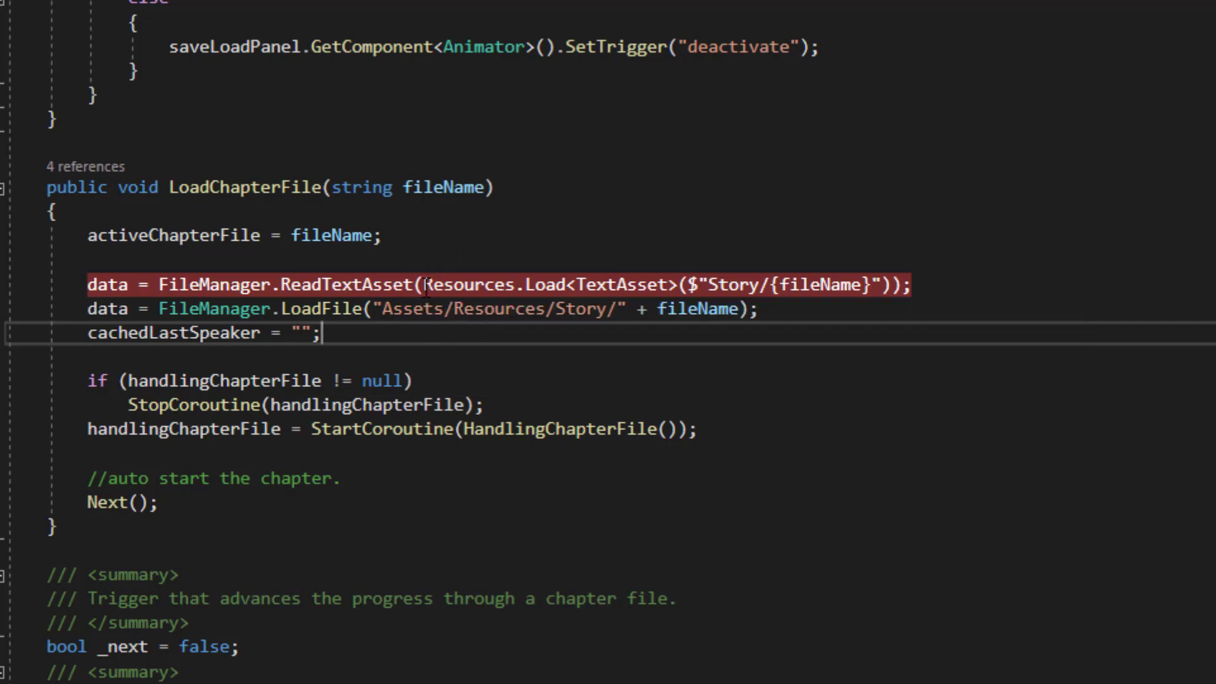
Point out Resources.Load, then delete the FileManager.LoadFile line.
{"action": "left_click_drag", "start_coordinate": [423, 282], "coordinate": [570, 279]}
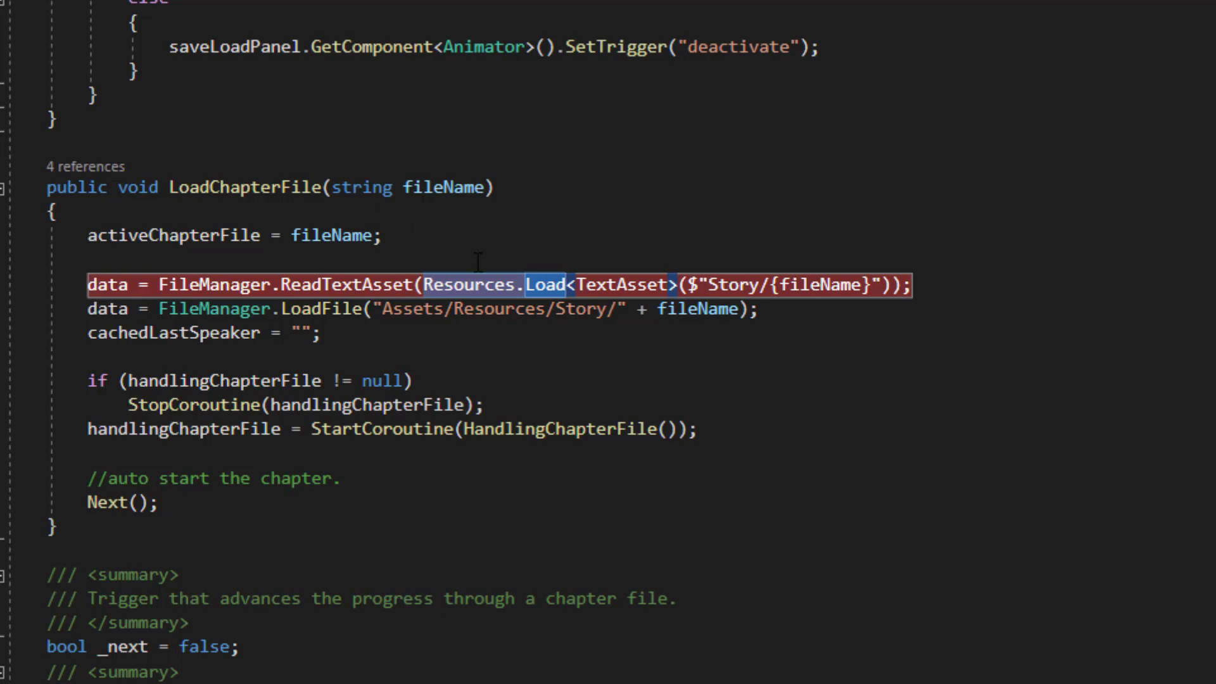
{"action": "key", "text": "Up"}
{"action": "key", "text": "Up"}
{"action": "key", "text": "Up"}
{"action": "left_click_drag", "start_coordinate": [423, 284], "coordinate": [679, 282]}
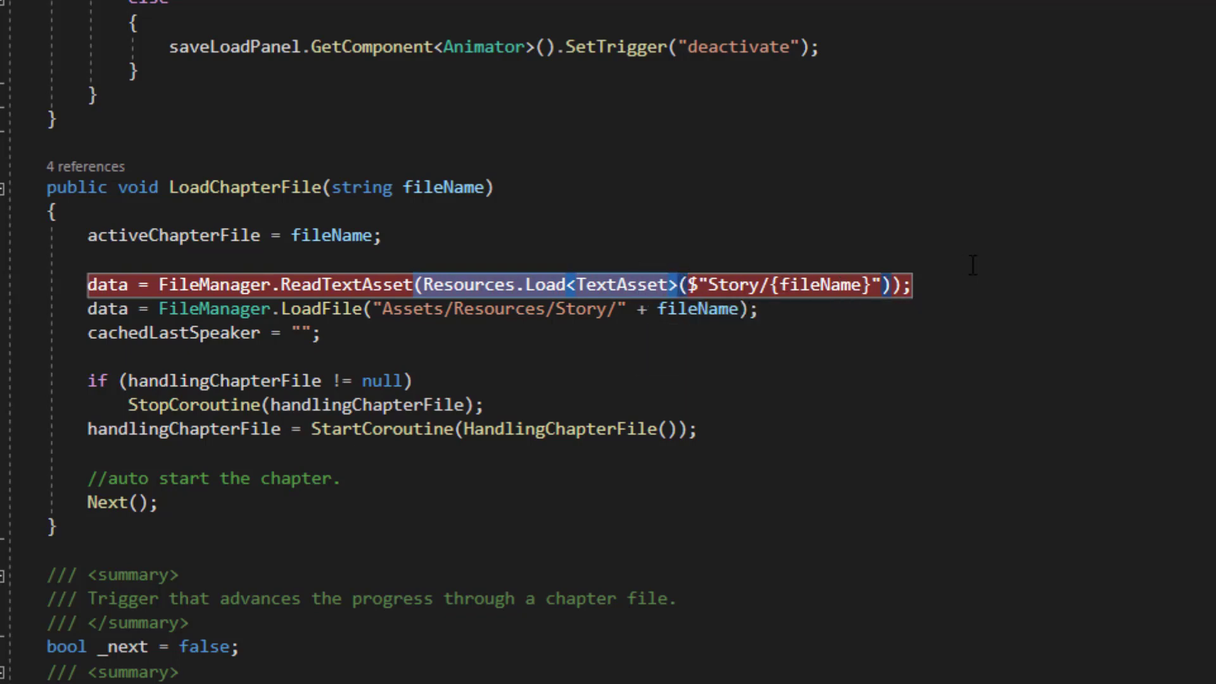
{"action": "left_click_drag", "start_coordinate": [758, 308], "coordinate": [7, 308]}
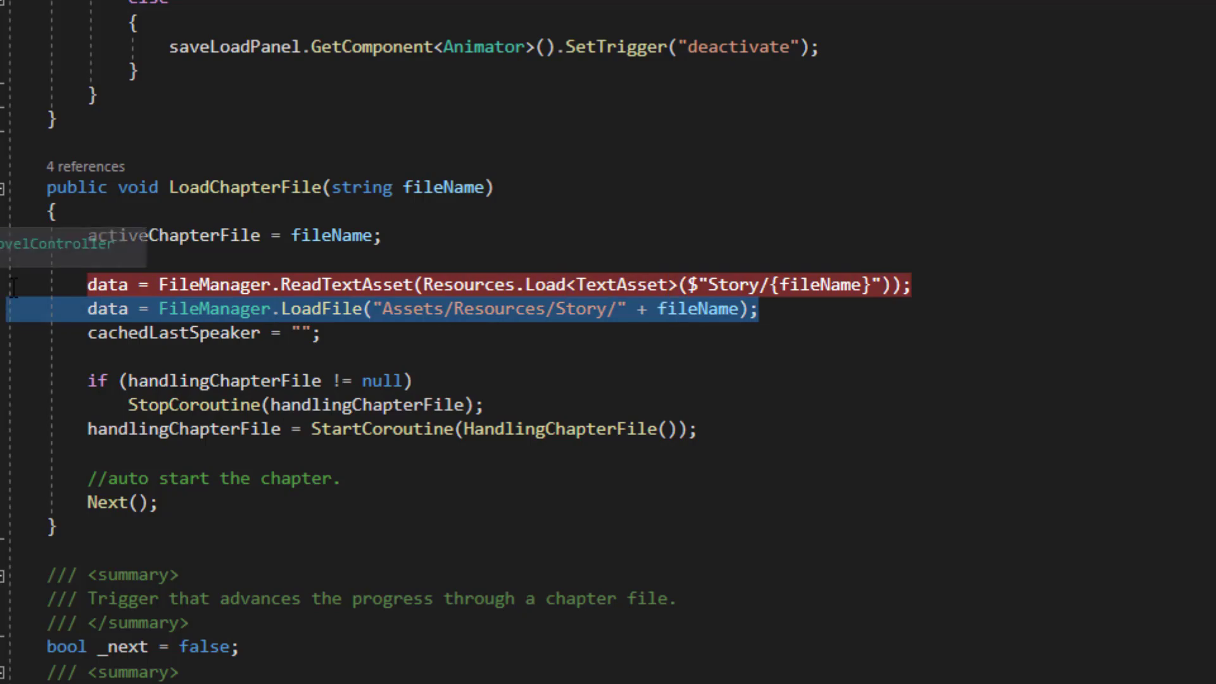
{"action": "key", "text": "BackSpace"}
{"action": "key", "text": "BackSpace"}
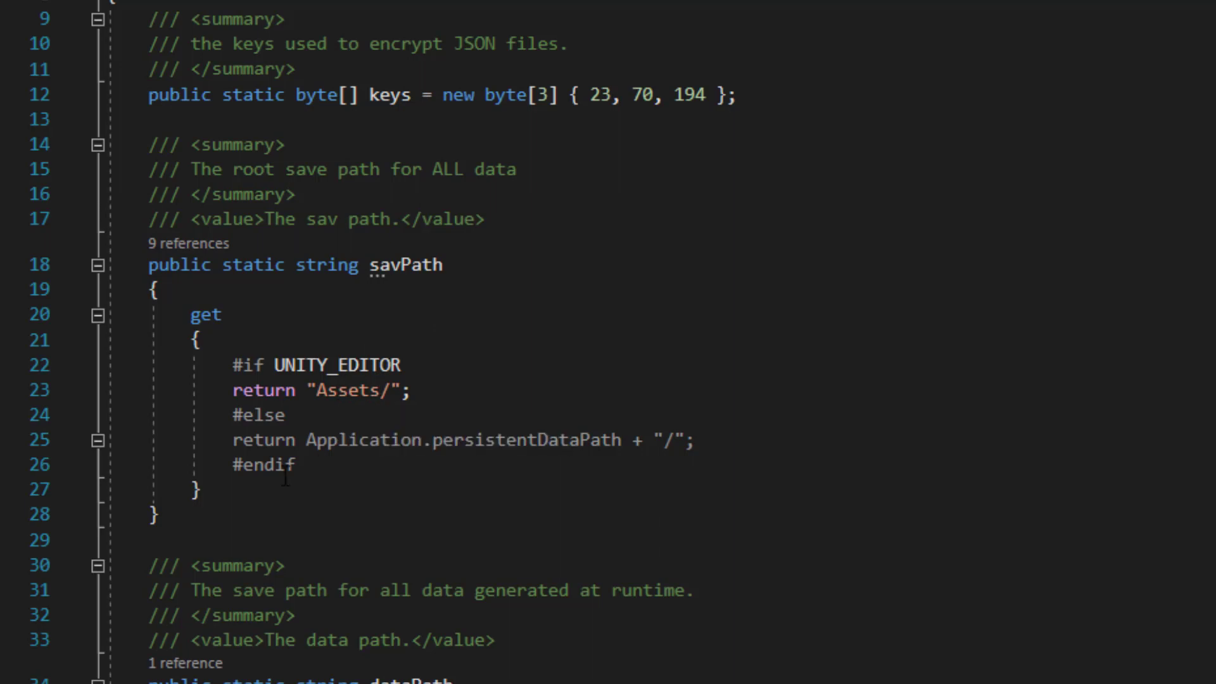
Highlight savPath's #if UNITY_EDITOR branch returning "Assets/" and the Application.persistentDataPath build branch.
{"action": "left_click_drag", "start_coordinate": [235, 364], "coordinate": [430, 389]}
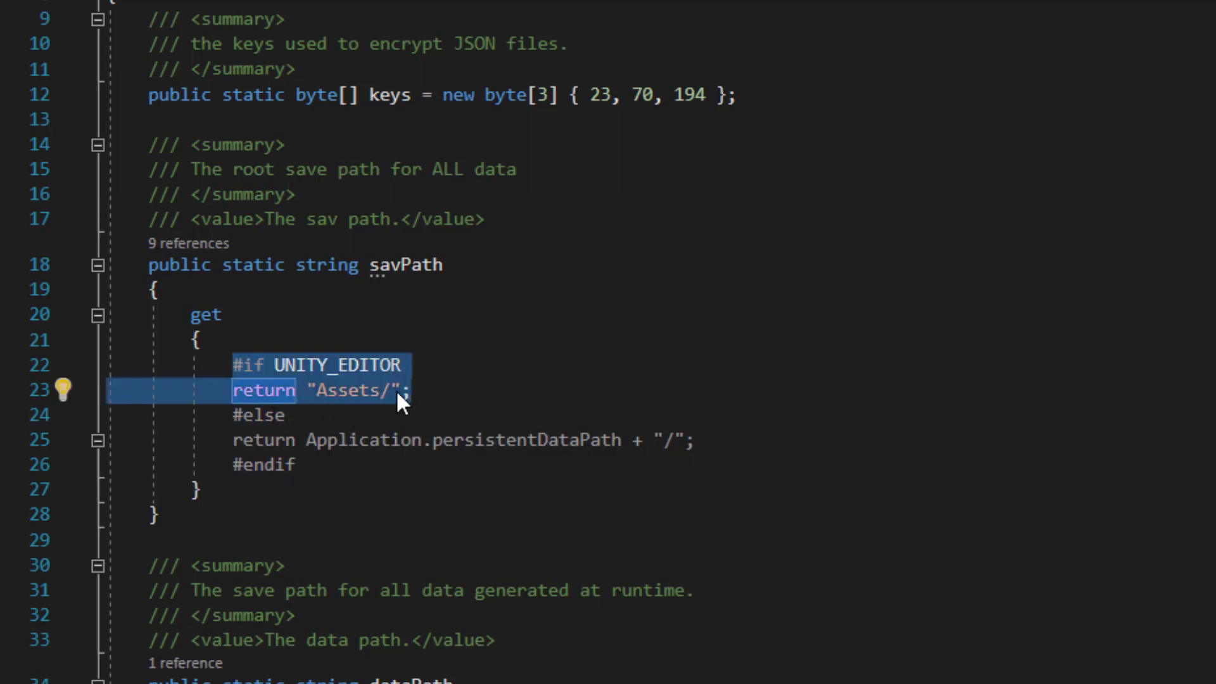
{"action": "left_click", "coordinate": [319, 389]}
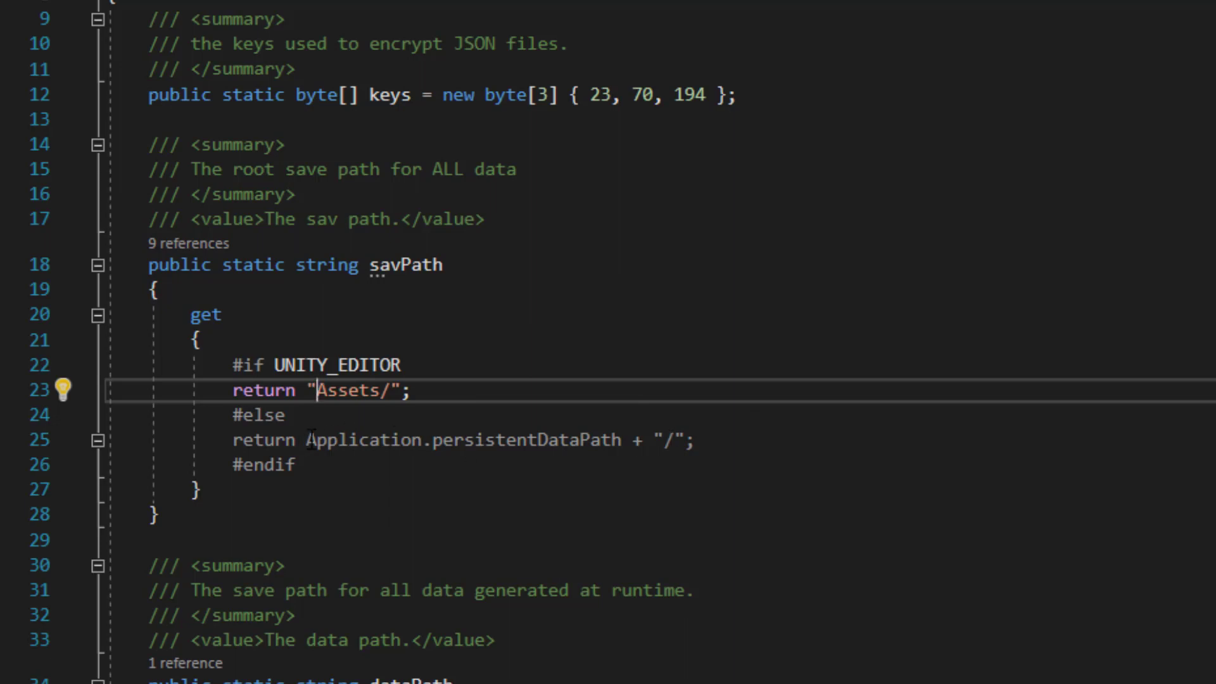
{"action": "left_click_drag", "start_coordinate": [301, 441], "coordinate": [624, 437]}
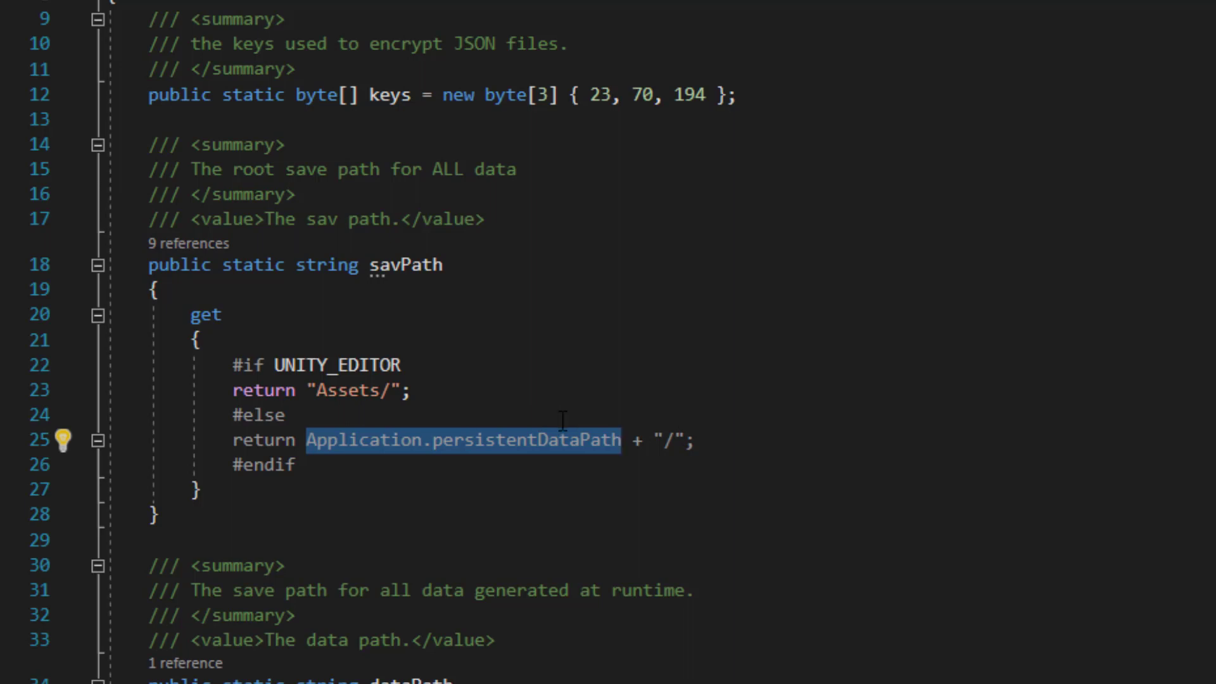
{"action": "left_click", "coordinate": [722, 440]}
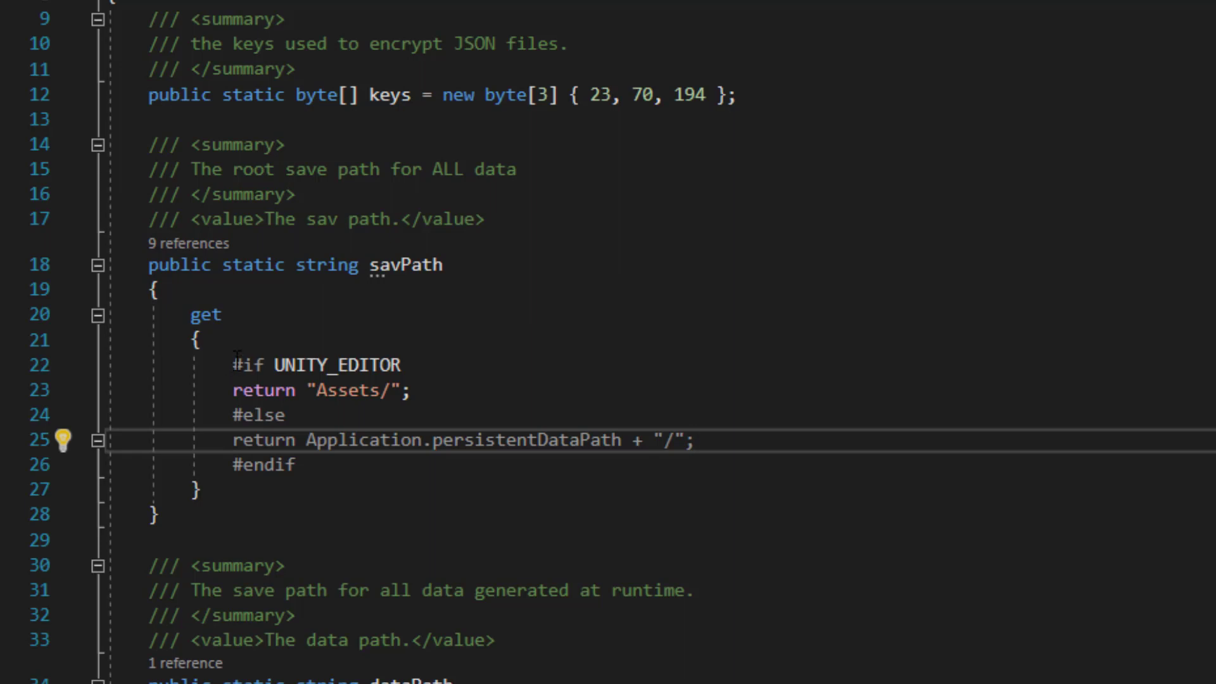
{"action": "left_click_drag", "start_coordinate": [234, 365], "coordinate": [460, 365]}
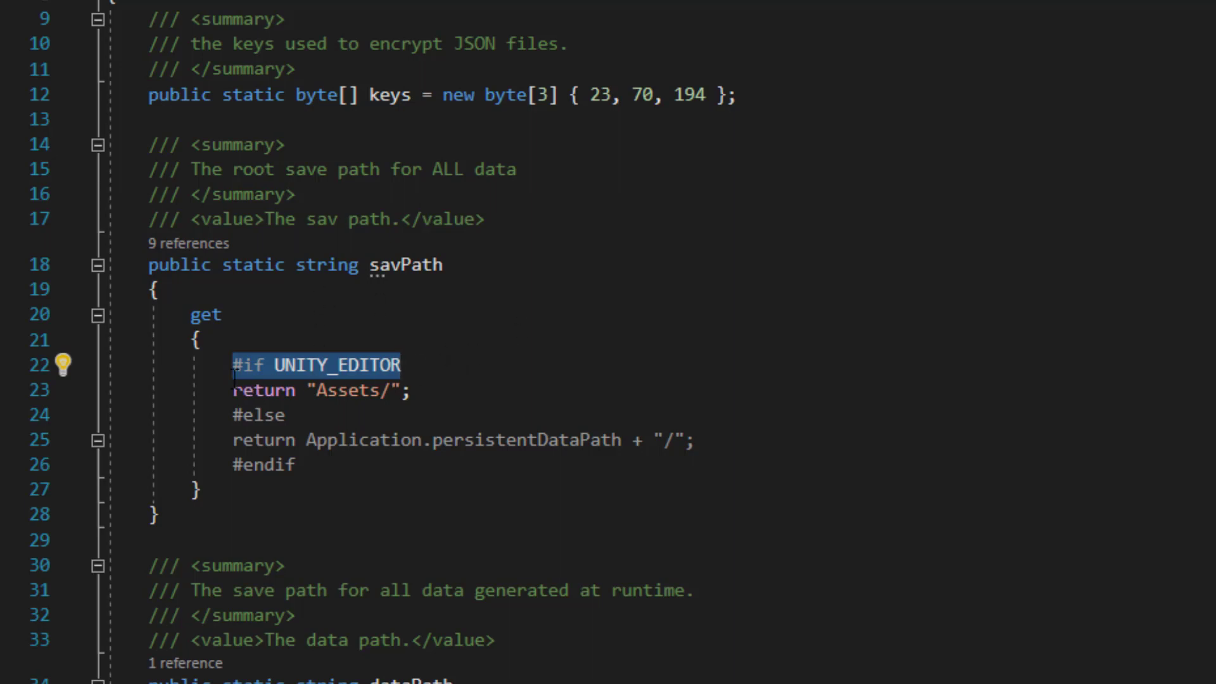
{"action": "left_click_drag", "start_coordinate": [234, 387], "coordinate": [467, 388]}
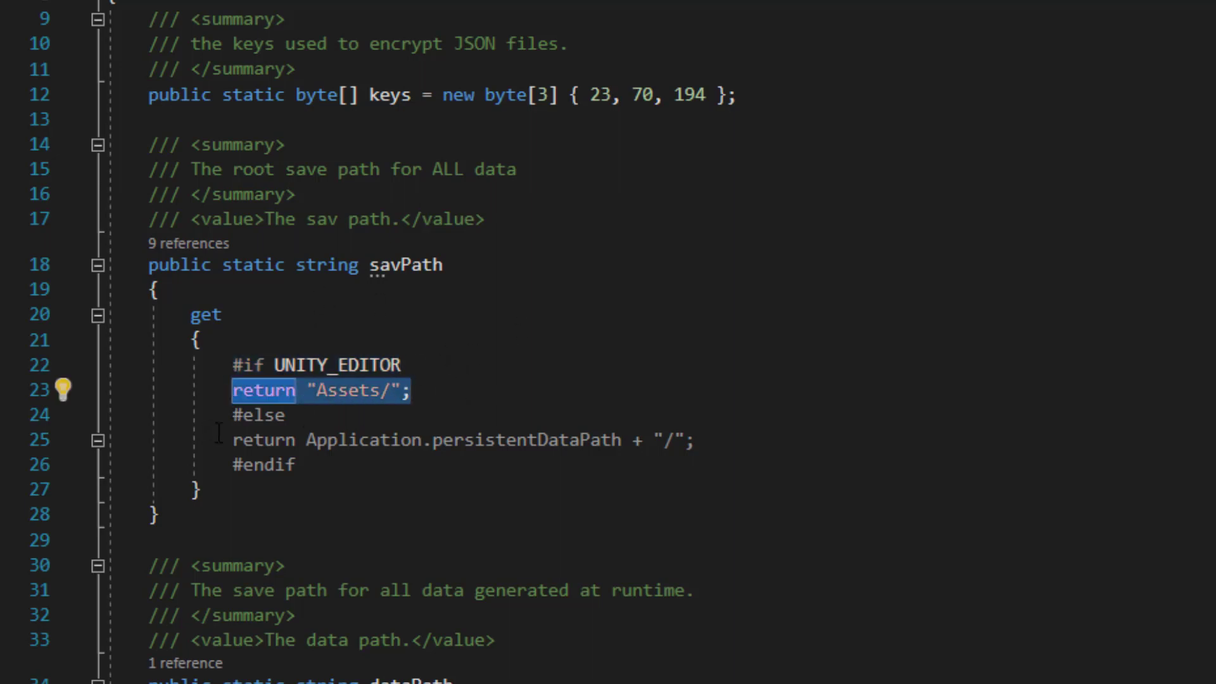
{"action": "left_click_drag", "start_coordinate": [234, 439], "coordinate": [696, 441]}
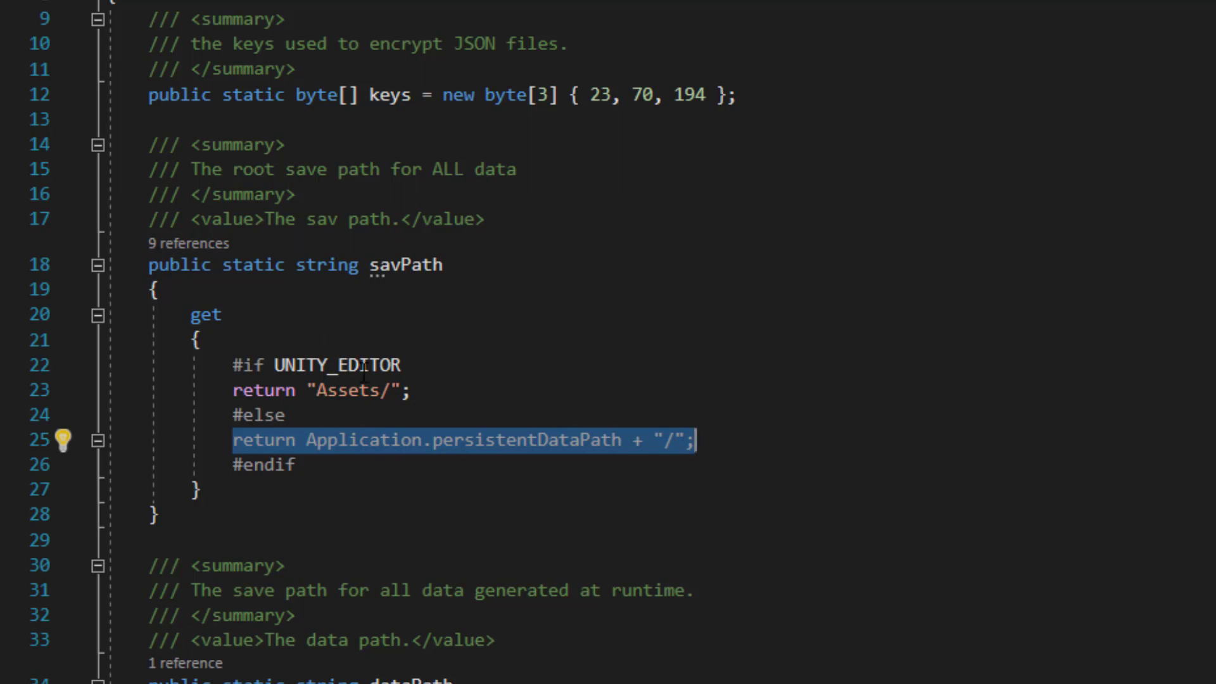
{"action": "left_click", "coordinate": [540, 365]}
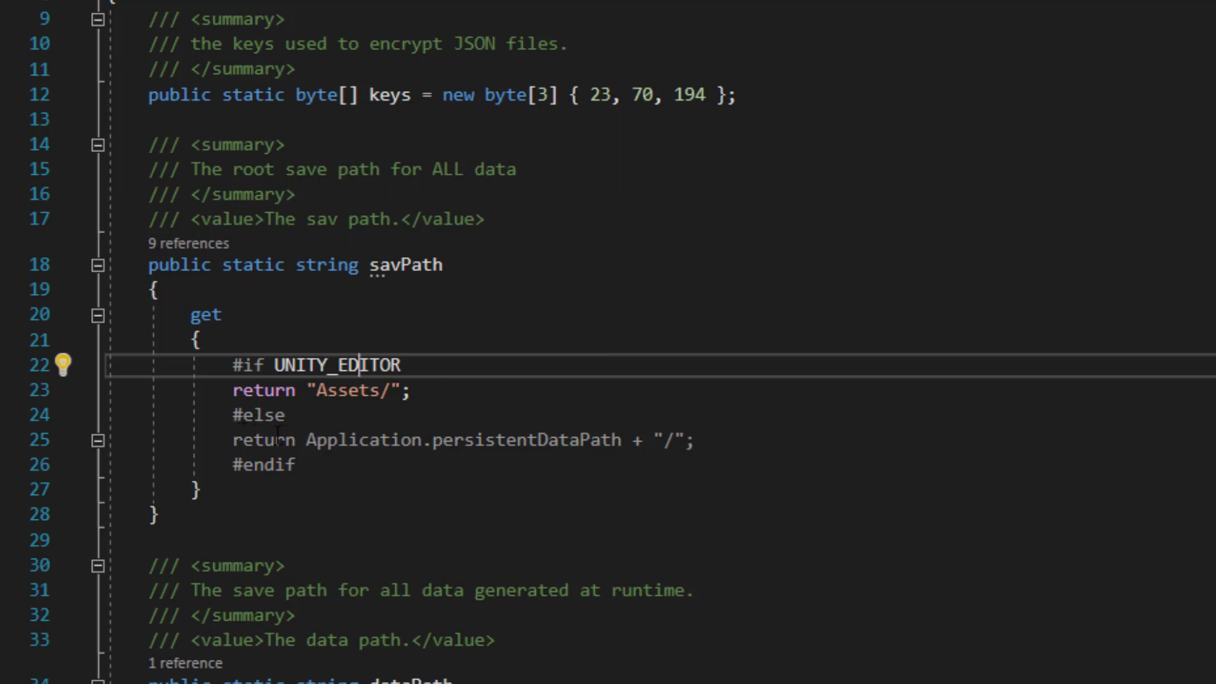
{"action": "left_click_drag", "start_coordinate": [307, 440], "coordinate": [623, 439]}
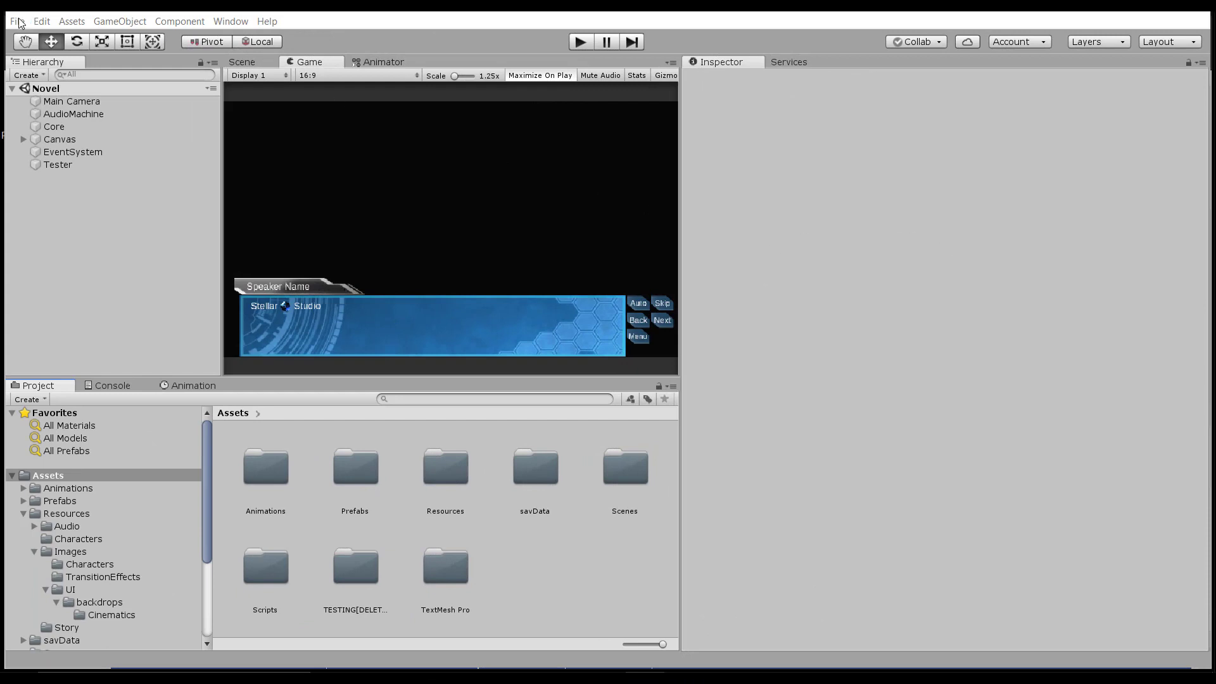
Open Project Settings and add two quality levels, then delete them again.
{"action": "left_click", "coordinate": [43, 24]}
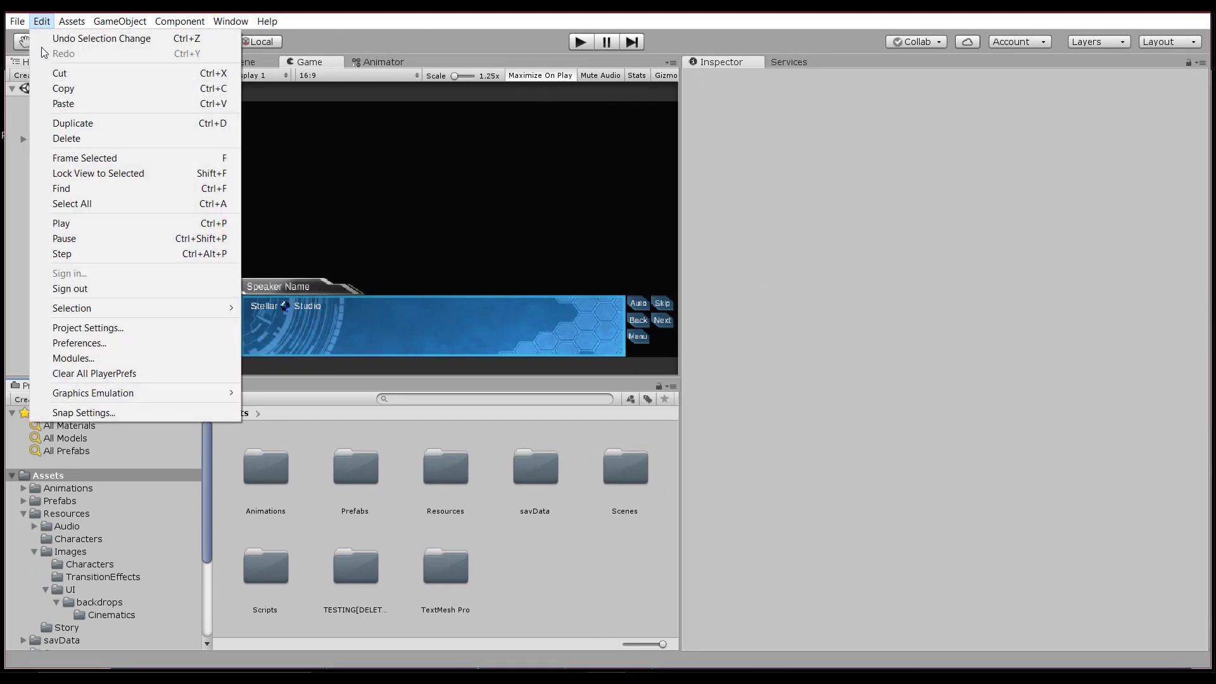
{"action": "left_click", "coordinate": [101, 328]}
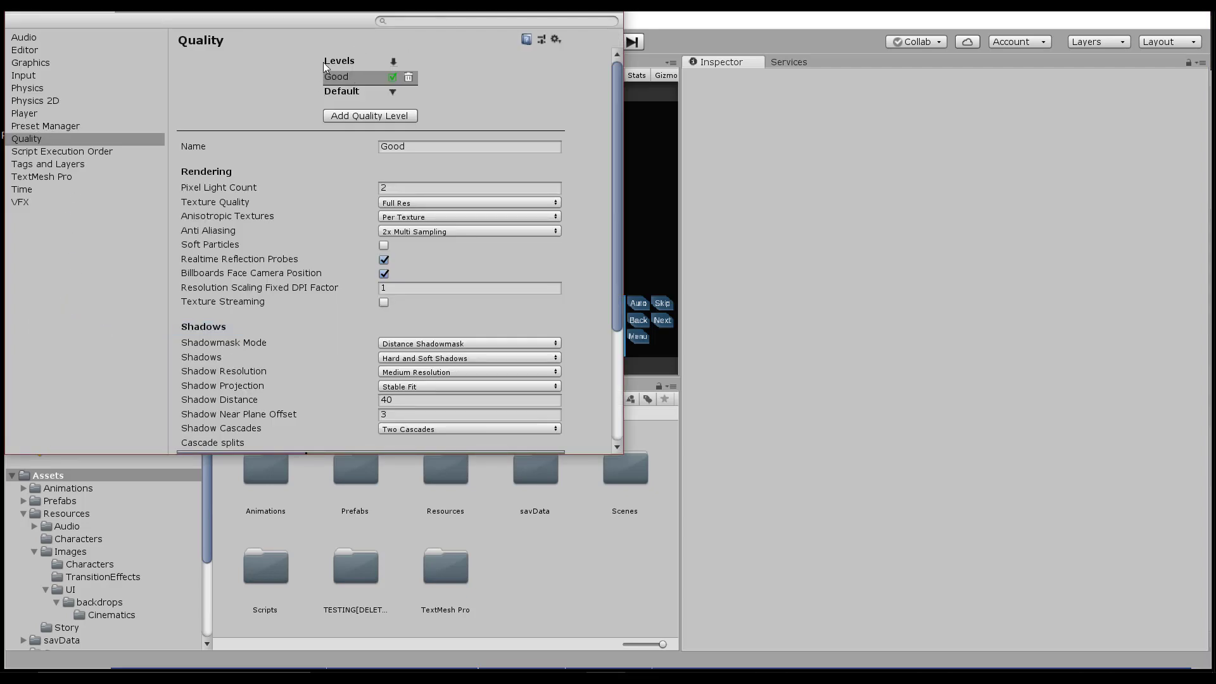
{"action": "left_click", "coordinate": [362, 119]}
{"action": "left_click", "coordinate": [356, 129]}
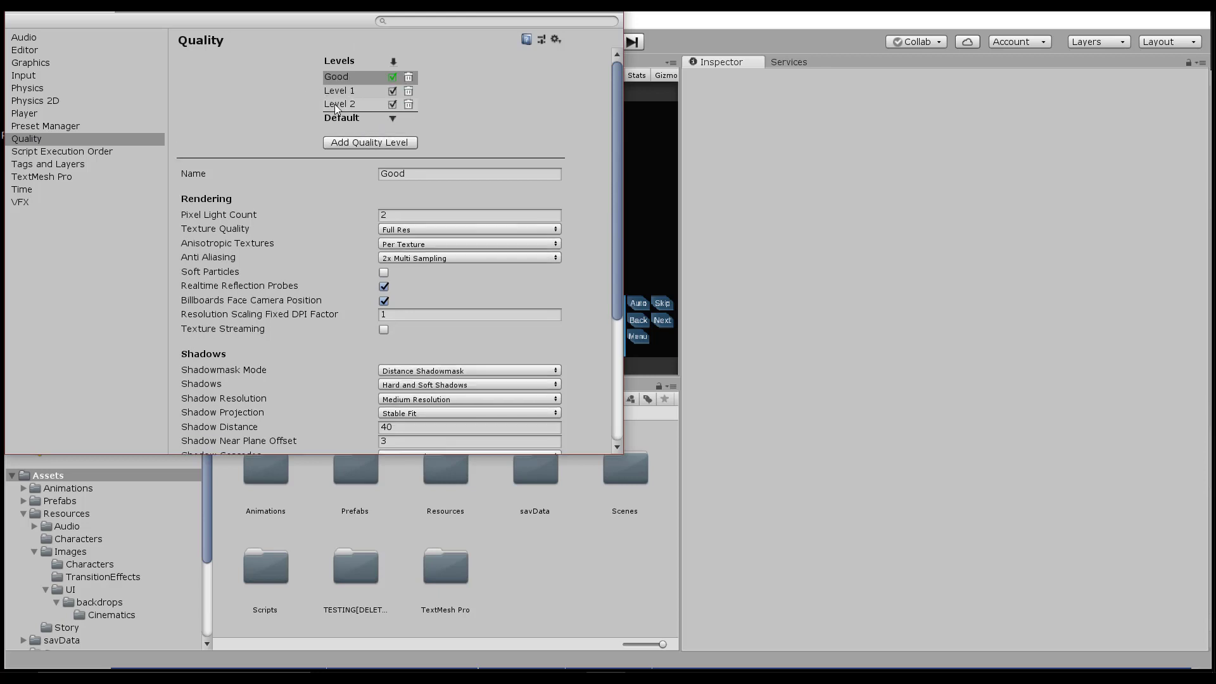
{"action": "left_click", "coordinate": [409, 92]}
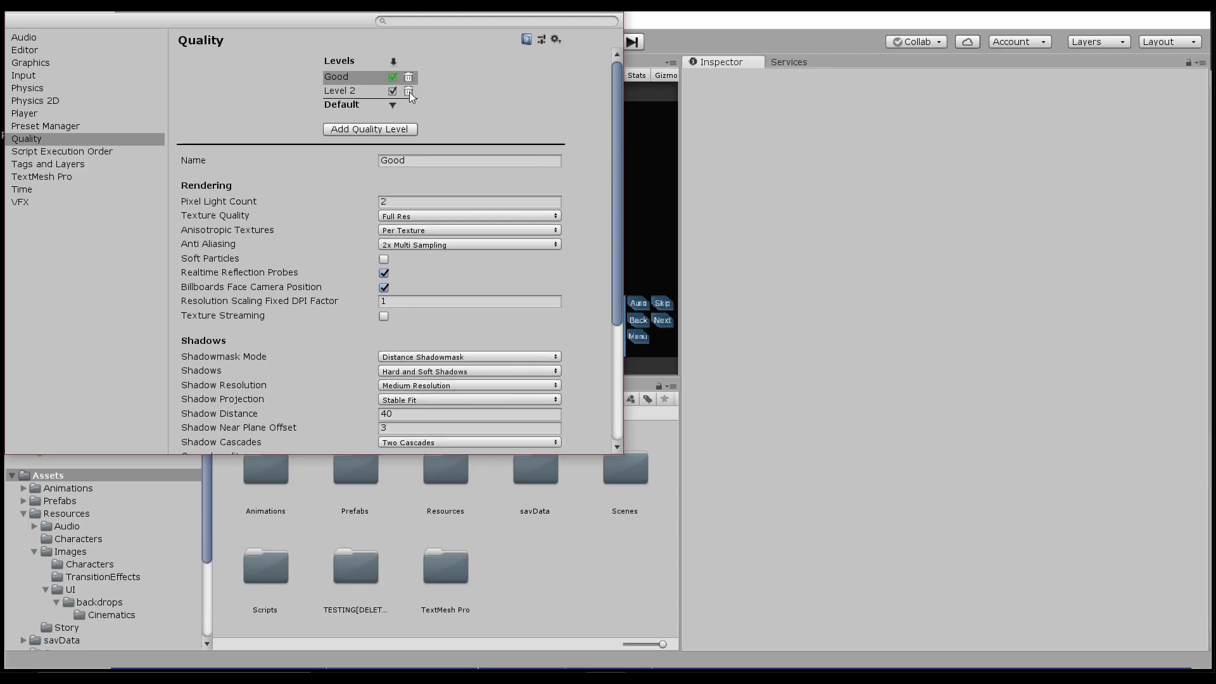
{"action": "left_click", "coordinate": [409, 91]}
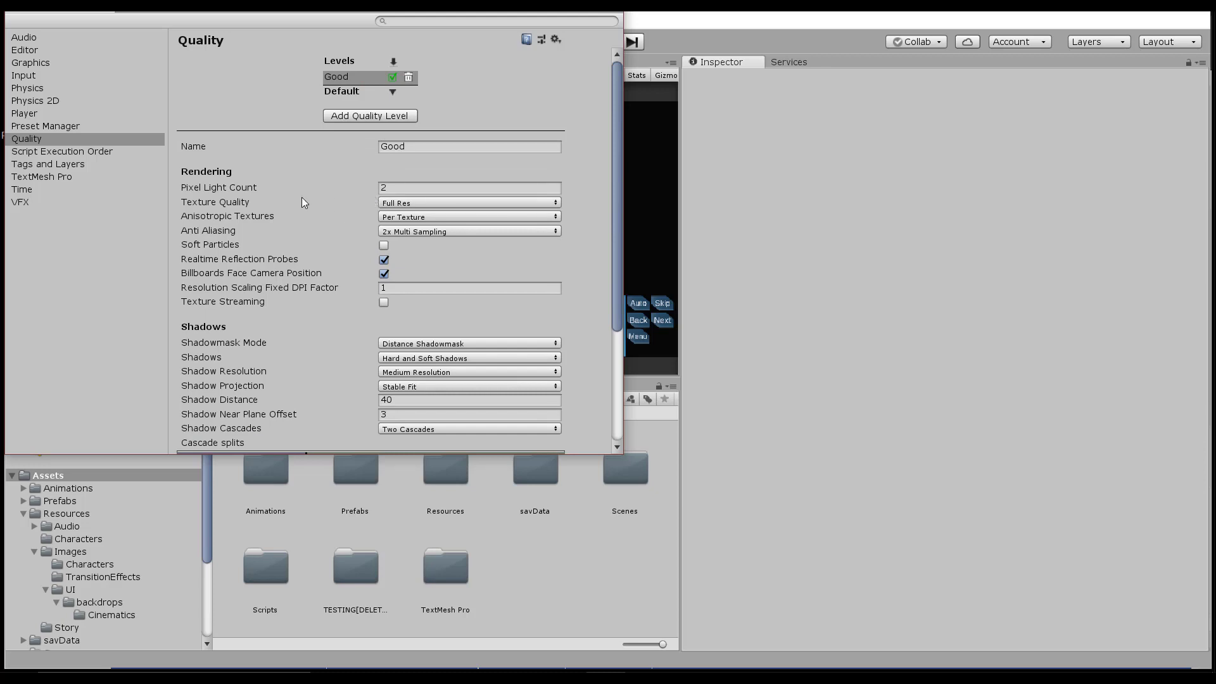
Leave Texture Quality at Full Res for the Good level and close Project Settings.
{"action": "left_click", "coordinate": [400, 204]}
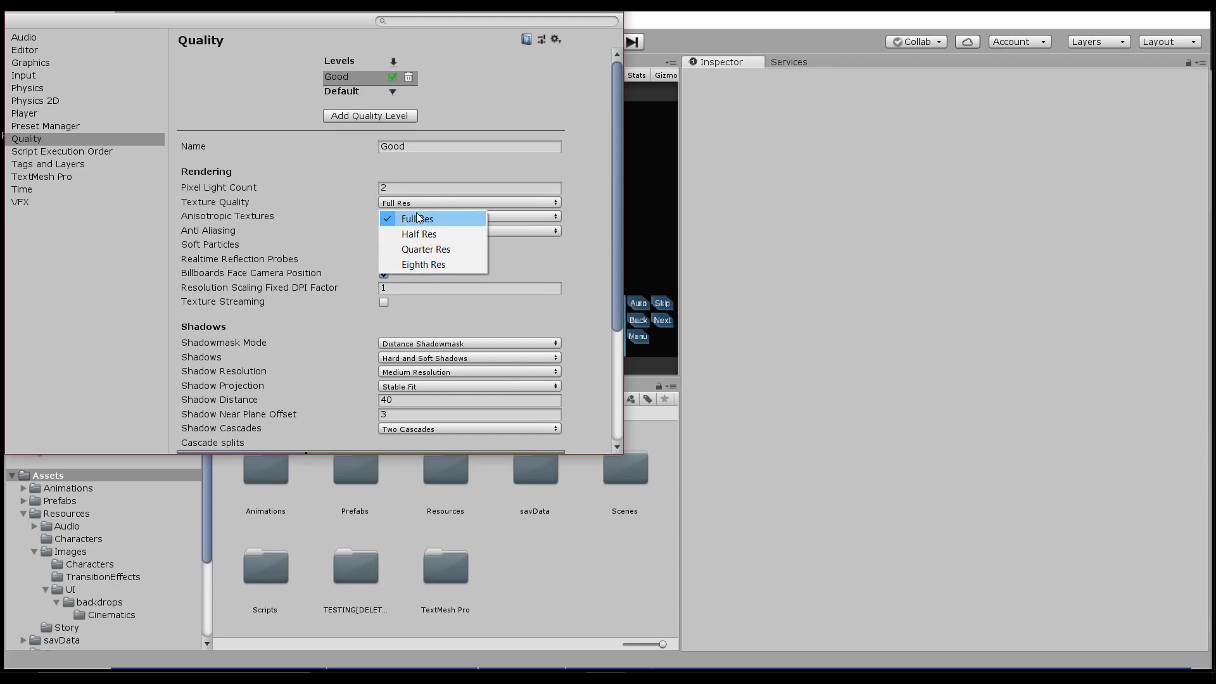
{"action": "left_click", "coordinate": [418, 220]}
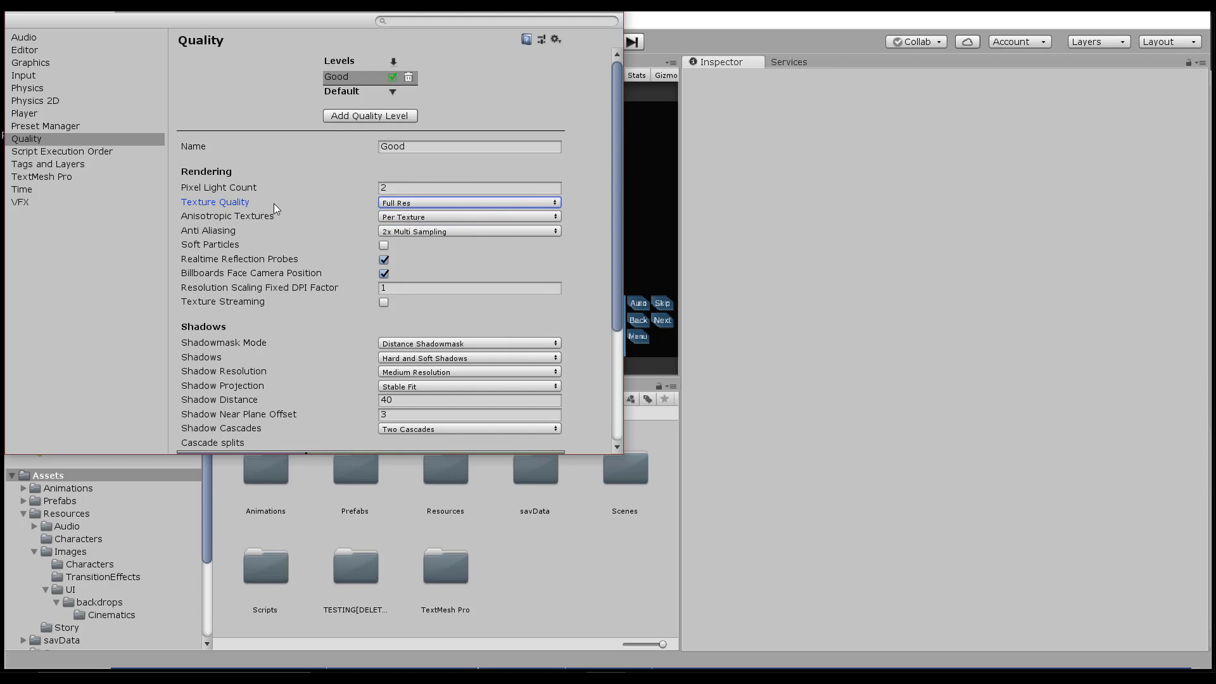
{"action": "left_click", "coordinate": [421, 203]}
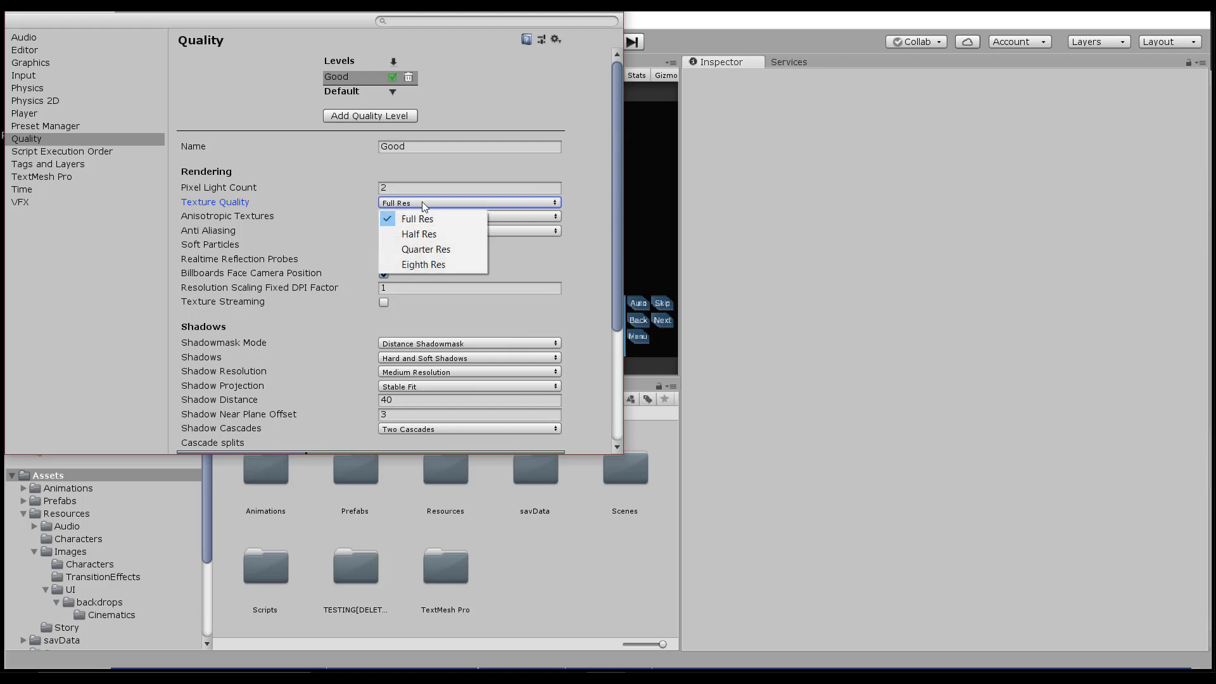
{"action": "left_click", "coordinate": [412, 219]}
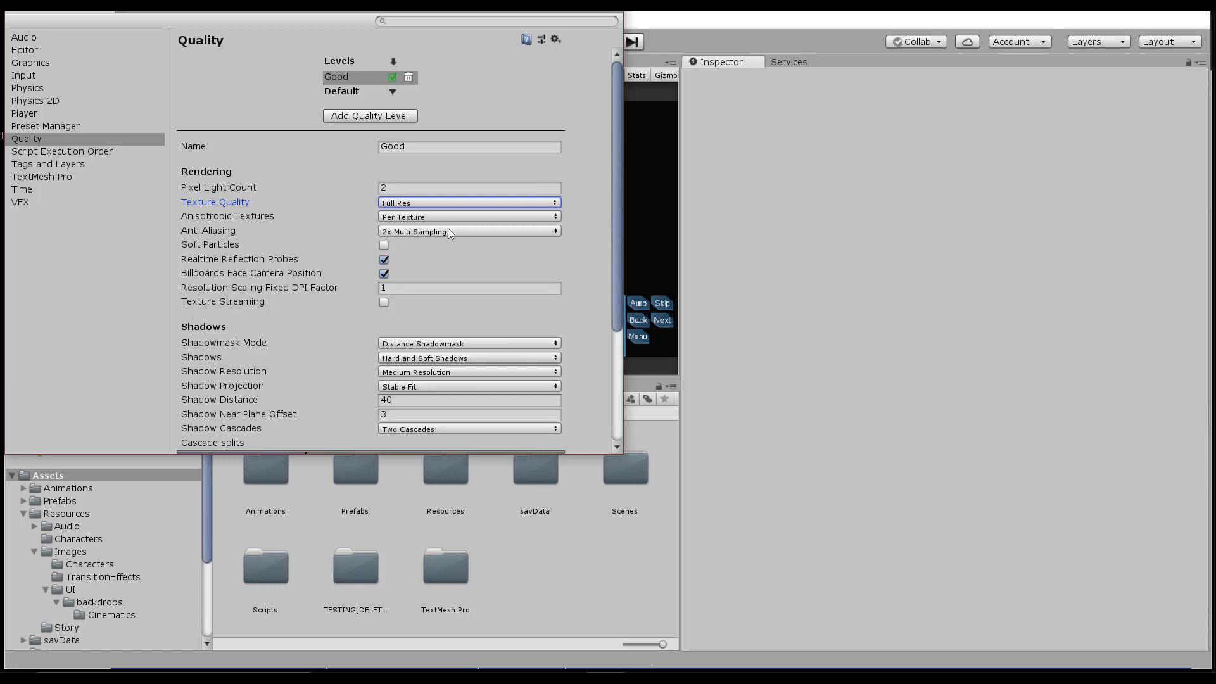
{"action": "scroll", "coordinate": [338, 234], "scroll_direction": "down", "scroll_amount": 3}
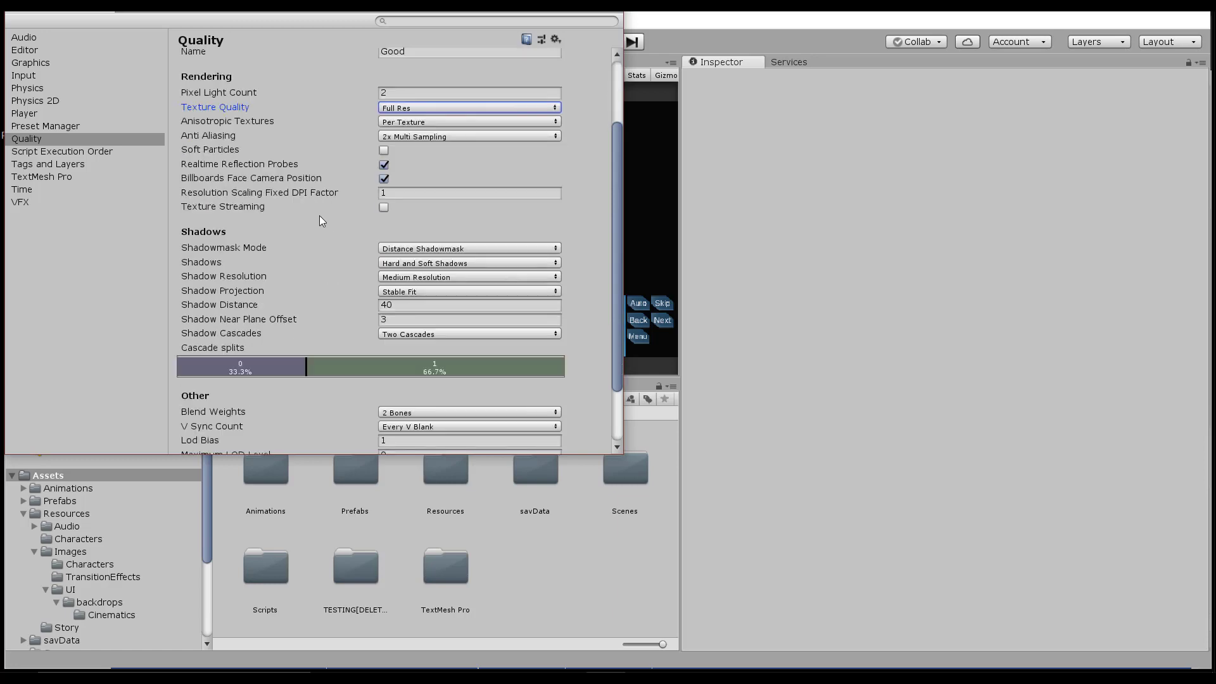
{"action": "scroll", "coordinate": [313, 210], "scroll_direction": "down", "scroll_amount": 3}
{"action": "scroll", "coordinate": [303, 252], "scroll_direction": "up", "scroll_amount": 6}
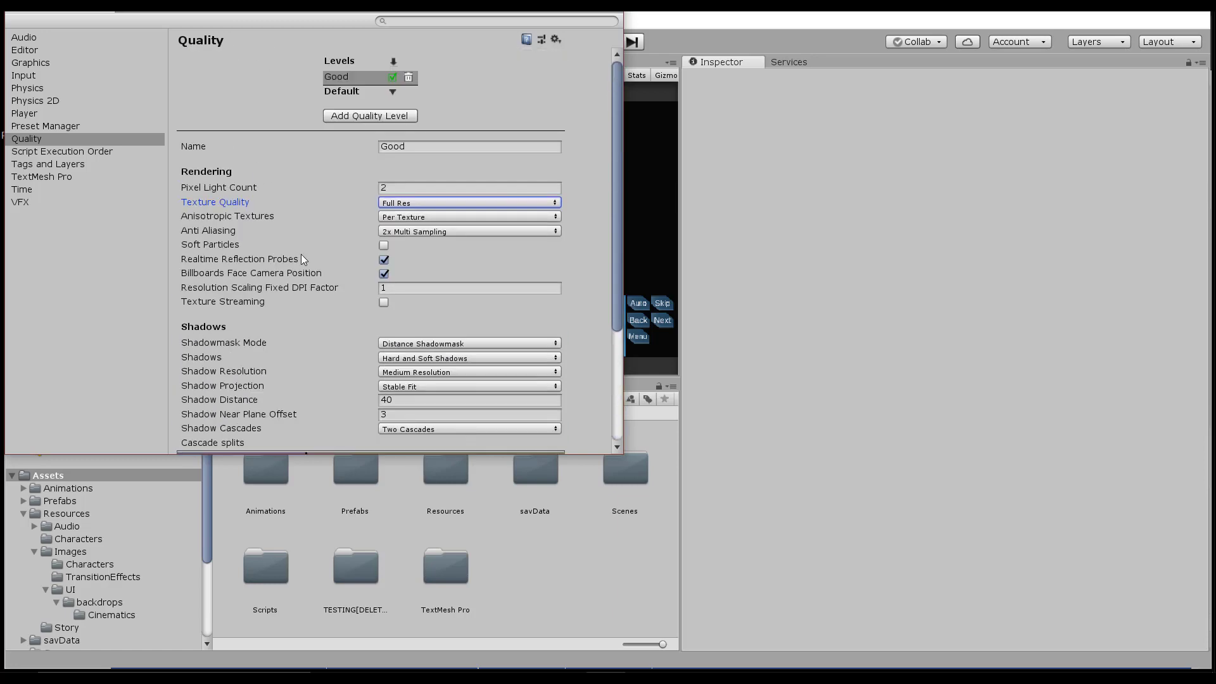
{"action": "left_click", "coordinate": [12, 45]}
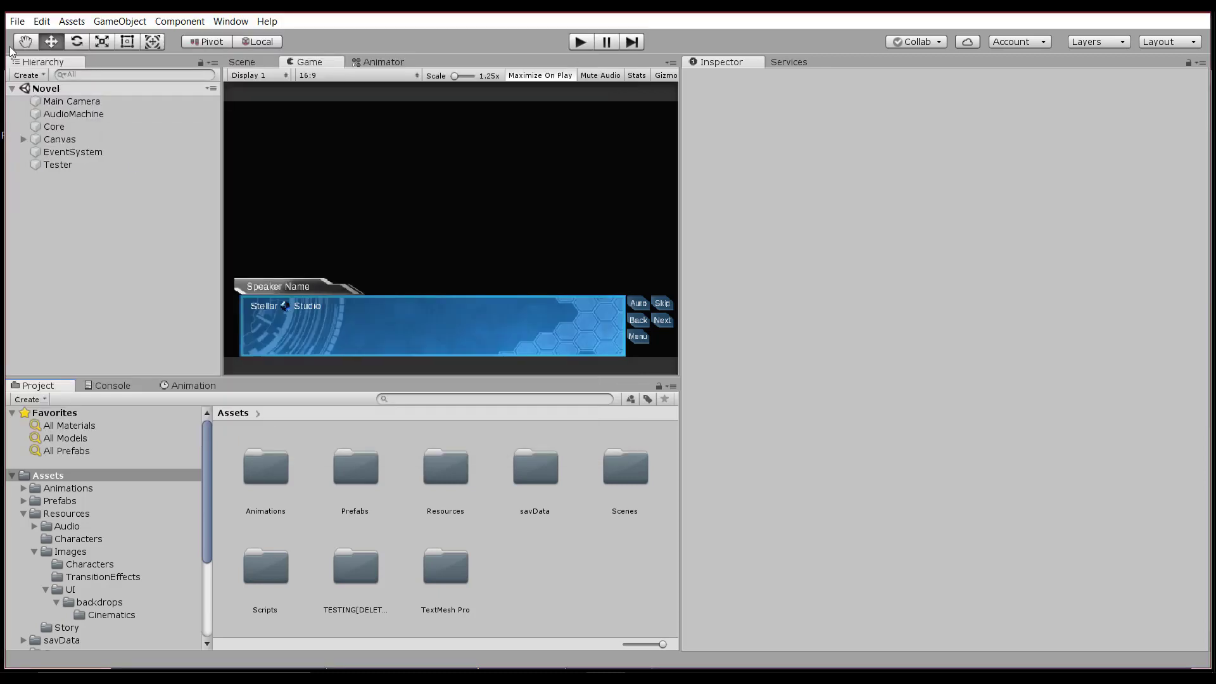
Open Build Settings and Player Settings, and review Company Name, Product Name and Version.
{"action": "left_click", "coordinate": [18, 21]}
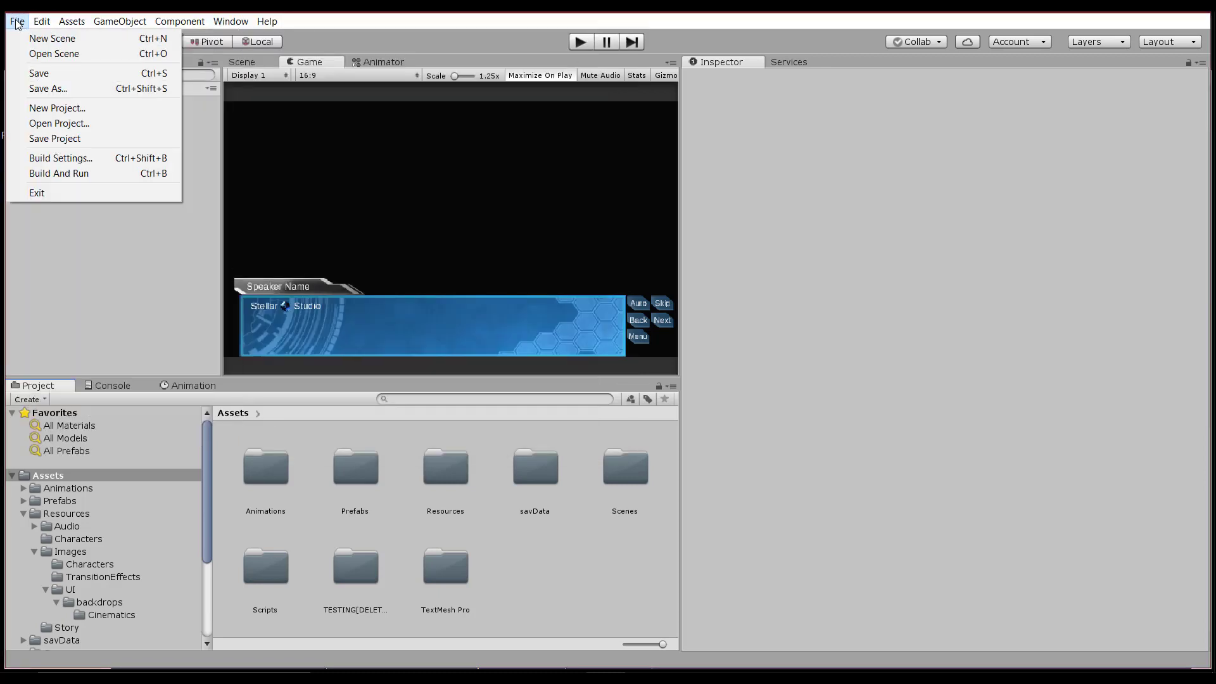
{"action": "left_click", "coordinate": [60, 158]}
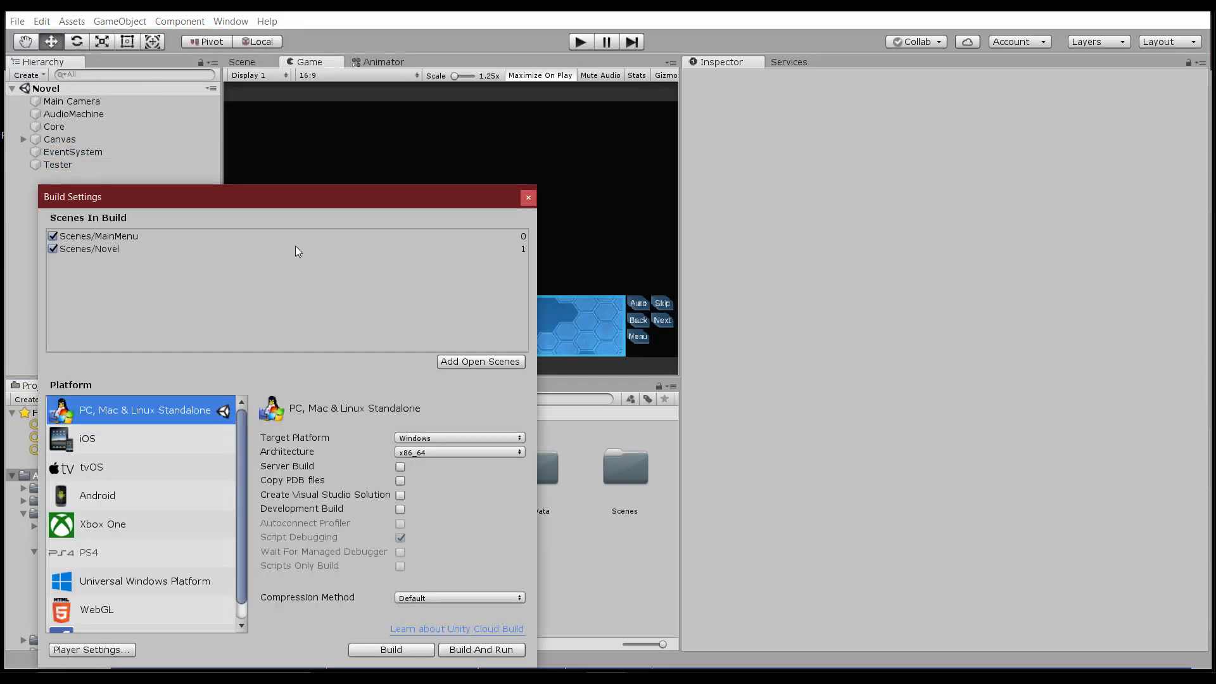
{"action": "left_click_drag", "start_coordinate": [385, 182], "coordinate": [897, 108]}
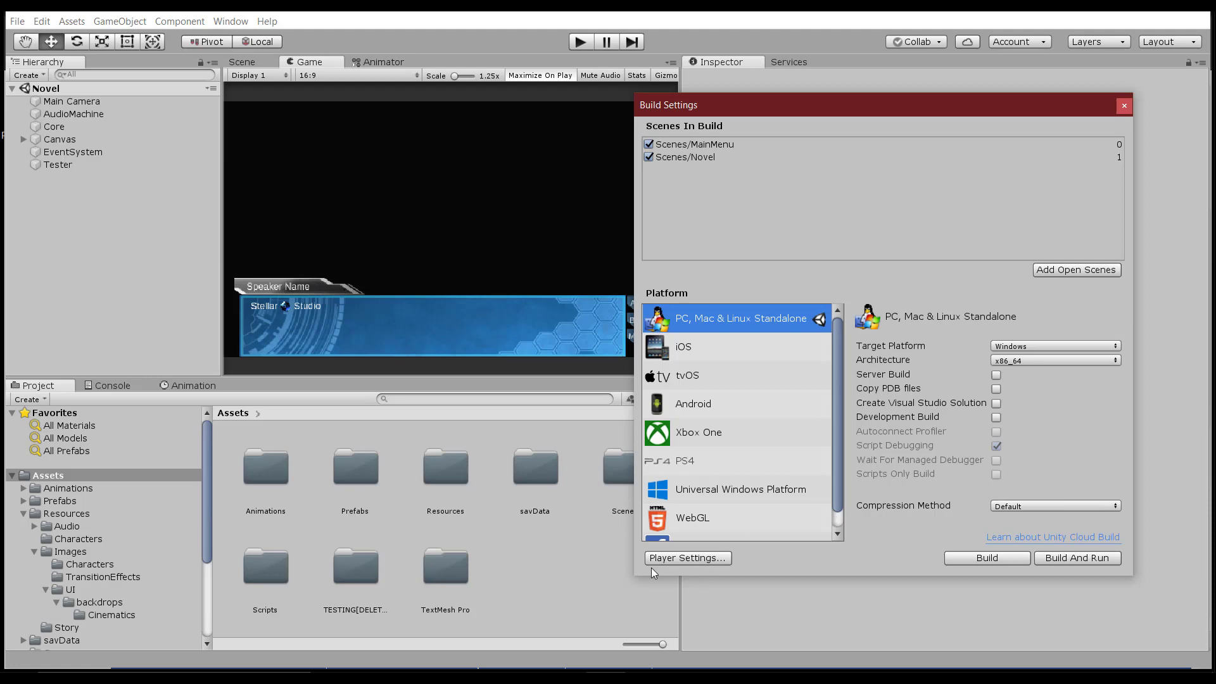
{"action": "left_click", "coordinate": [699, 560]}
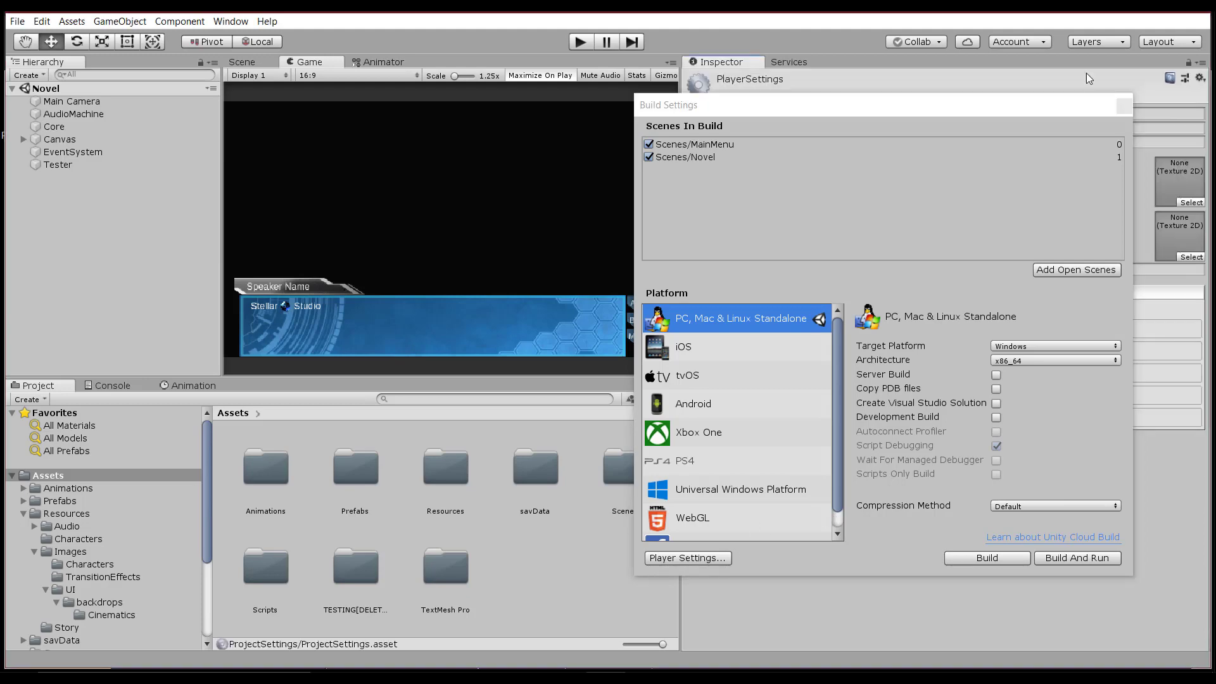
{"action": "left_click_drag", "start_coordinate": [979, 112], "coordinate": [386, 143]}
{"action": "left_click", "coordinate": [703, 117]}
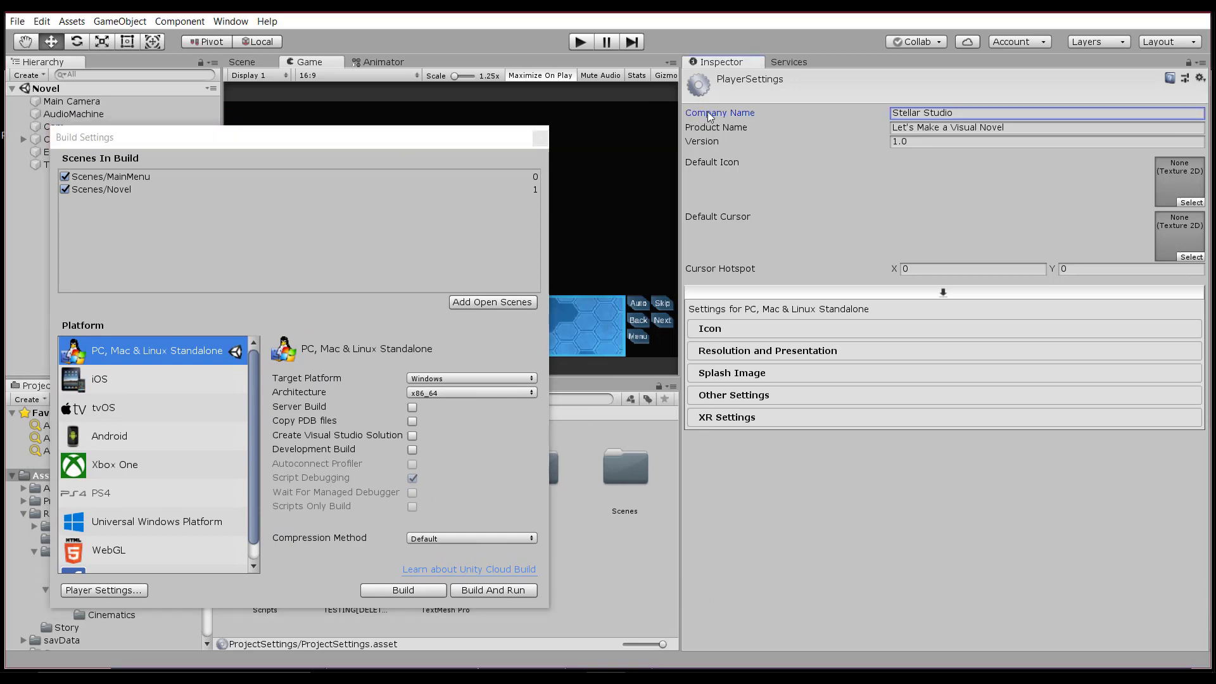
{"action": "left_click_drag", "start_coordinate": [953, 112], "coordinate": [898, 112]}
{"action": "left_click", "coordinate": [700, 132]}
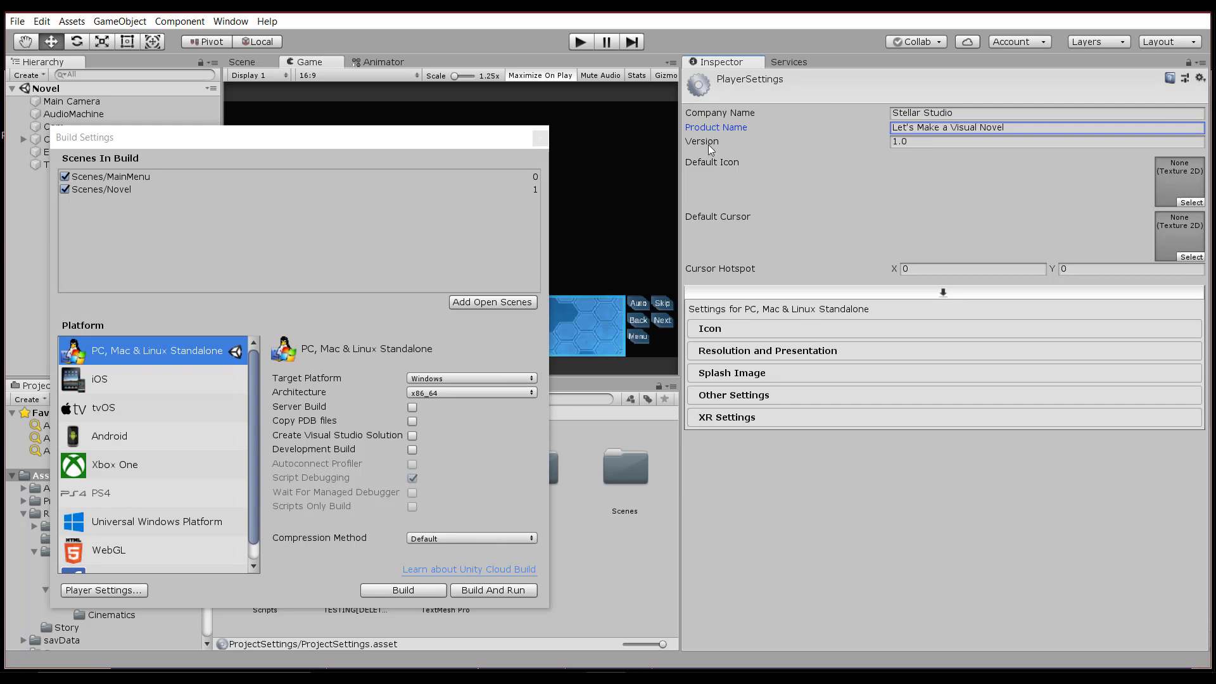
{"action": "left_click", "coordinate": [708, 144]}
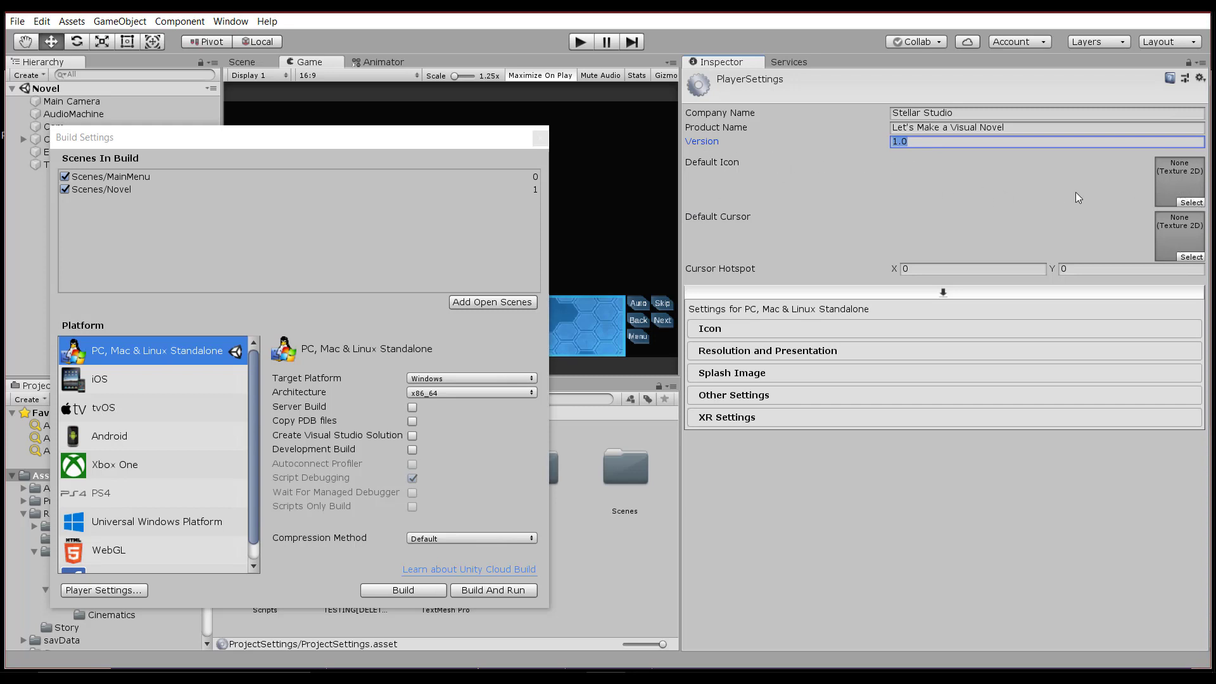
Set SS Icon as the default icon, searched by 'icon'.
{"action": "left_click", "coordinate": [1190, 204]}
{"action": "type", "text": "icon"}
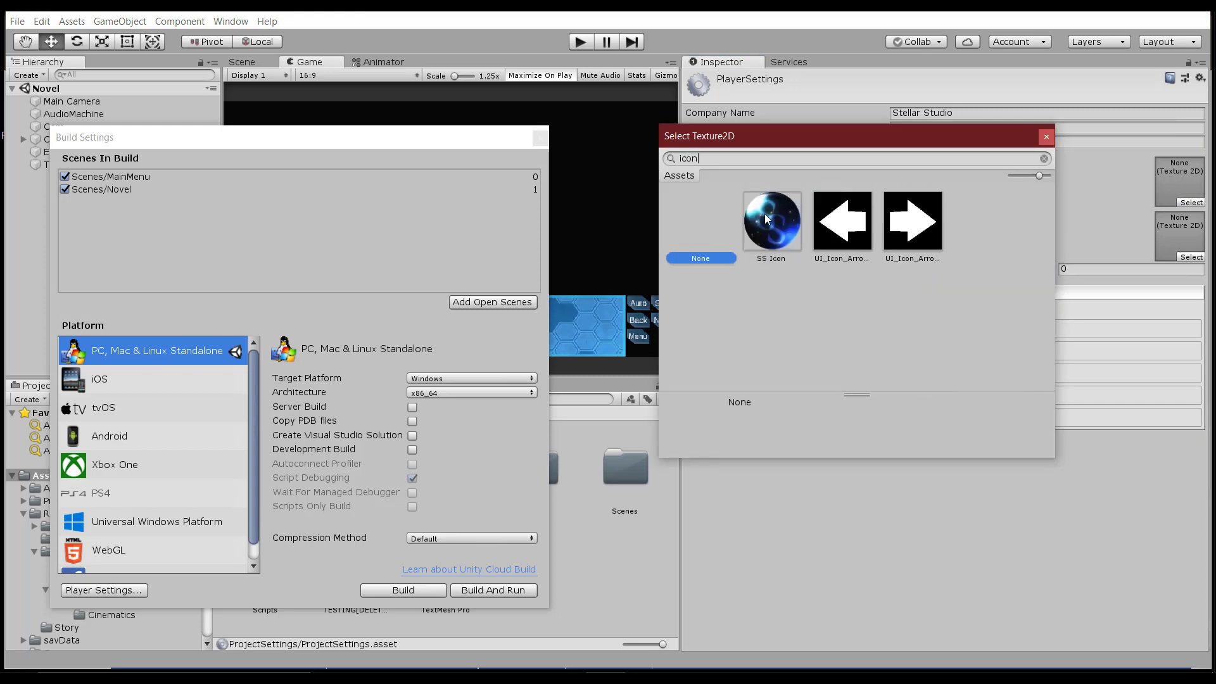
{"action": "double_click", "coordinate": [766, 215]}
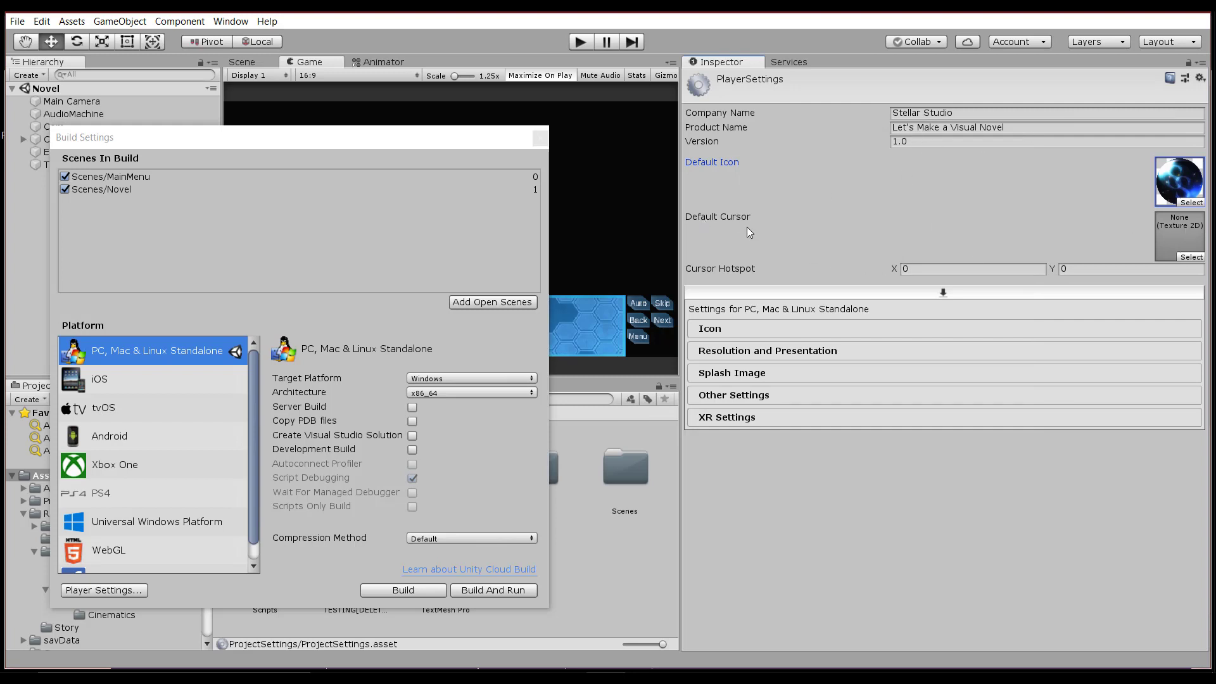
{"action": "left_click", "coordinate": [739, 347]}
{"action": "scroll", "coordinate": [824, 260], "scroll_direction": "down", "scroll_amount": 1}
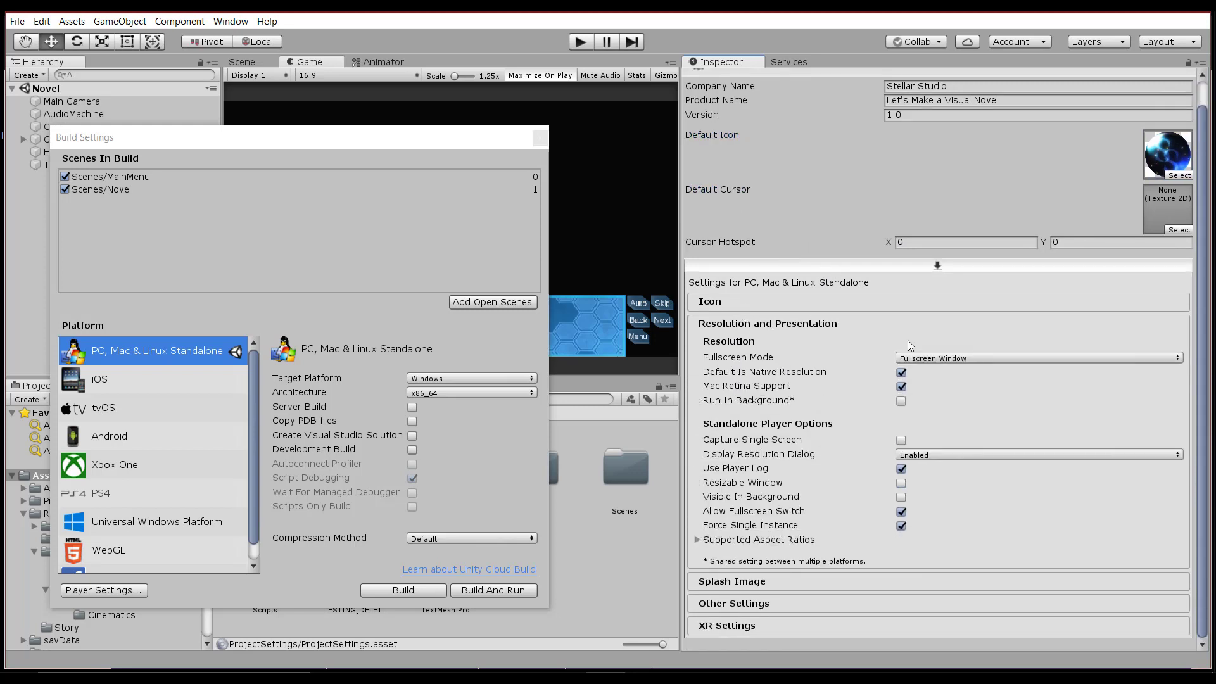
{"action": "left_click", "coordinate": [733, 363]}
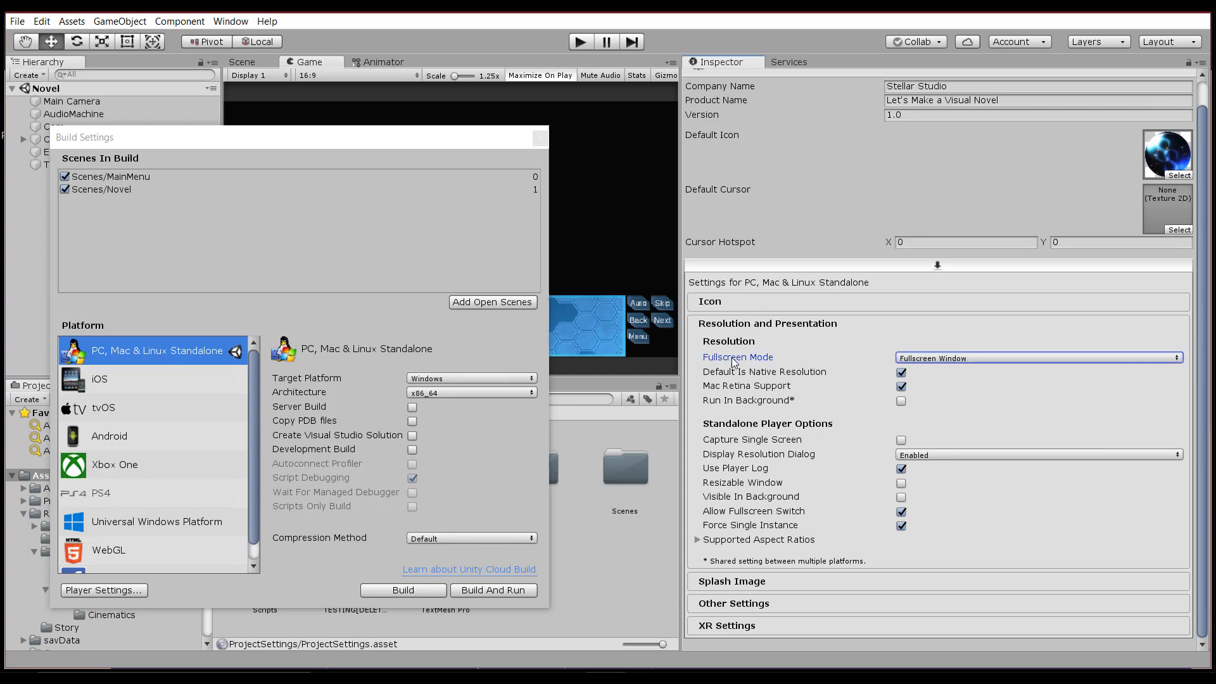
{"action": "left_click", "coordinate": [975, 356]}
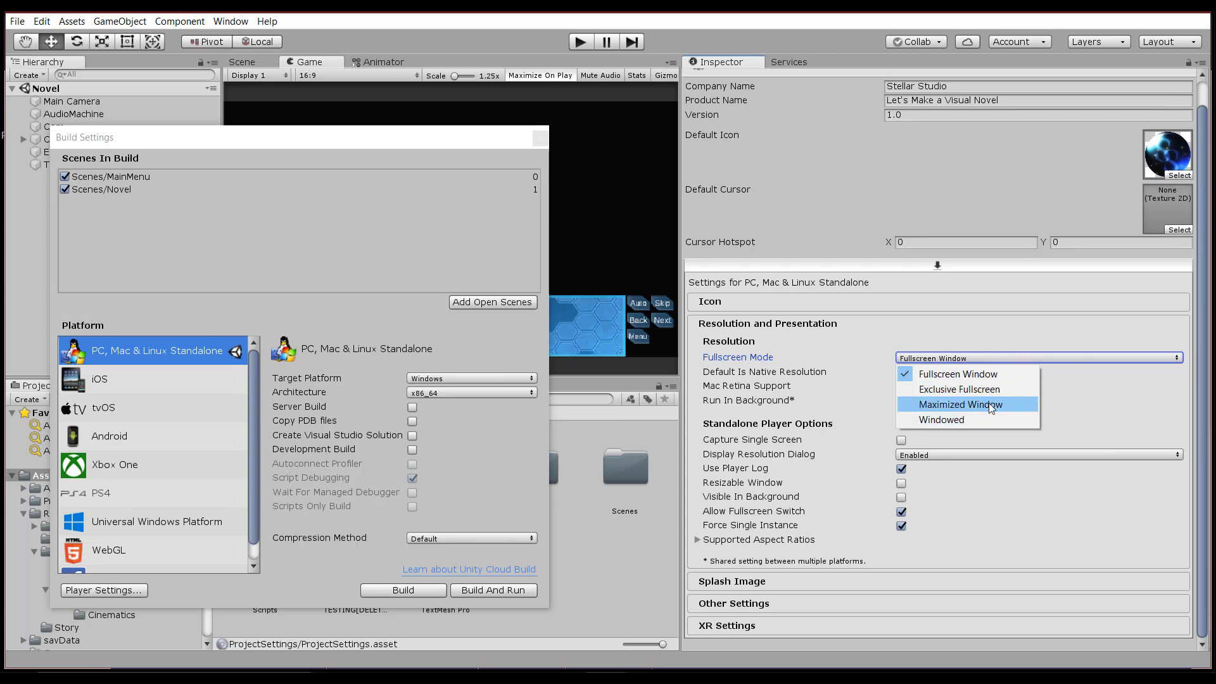
{"action": "left_click", "coordinate": [790, 375]}
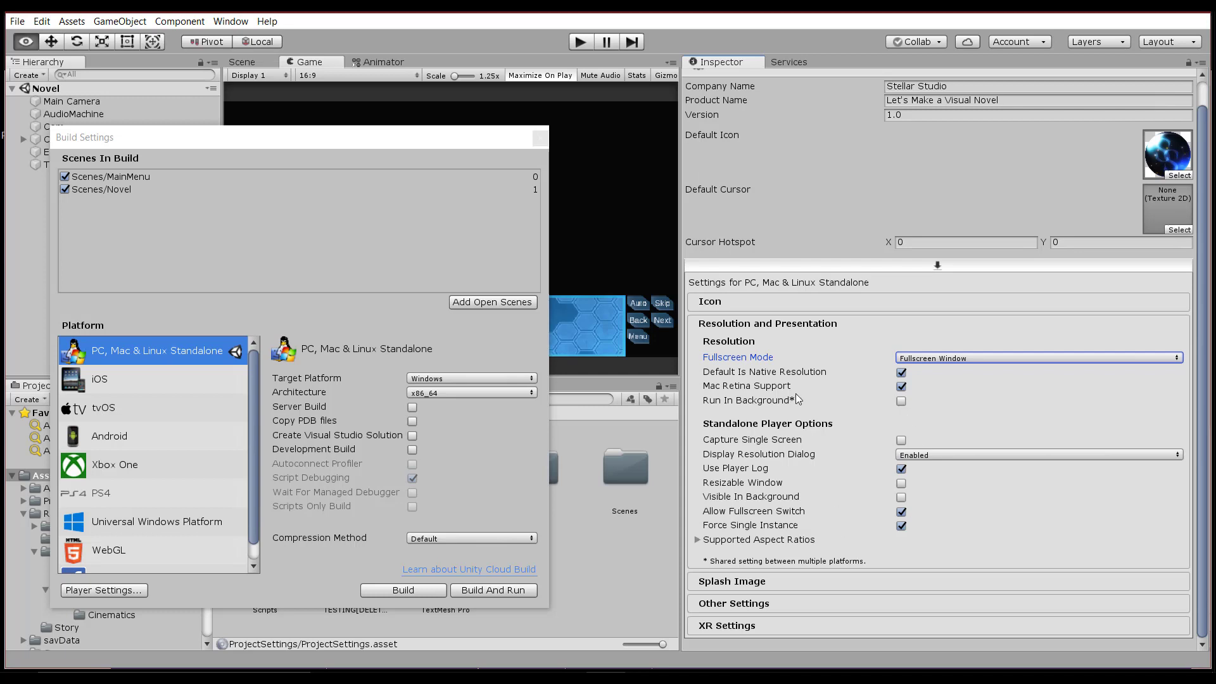
{"action": "left_click", "coordinate": [758, 305]}
{"action": "left_click", "coordinate": [751, 318]}
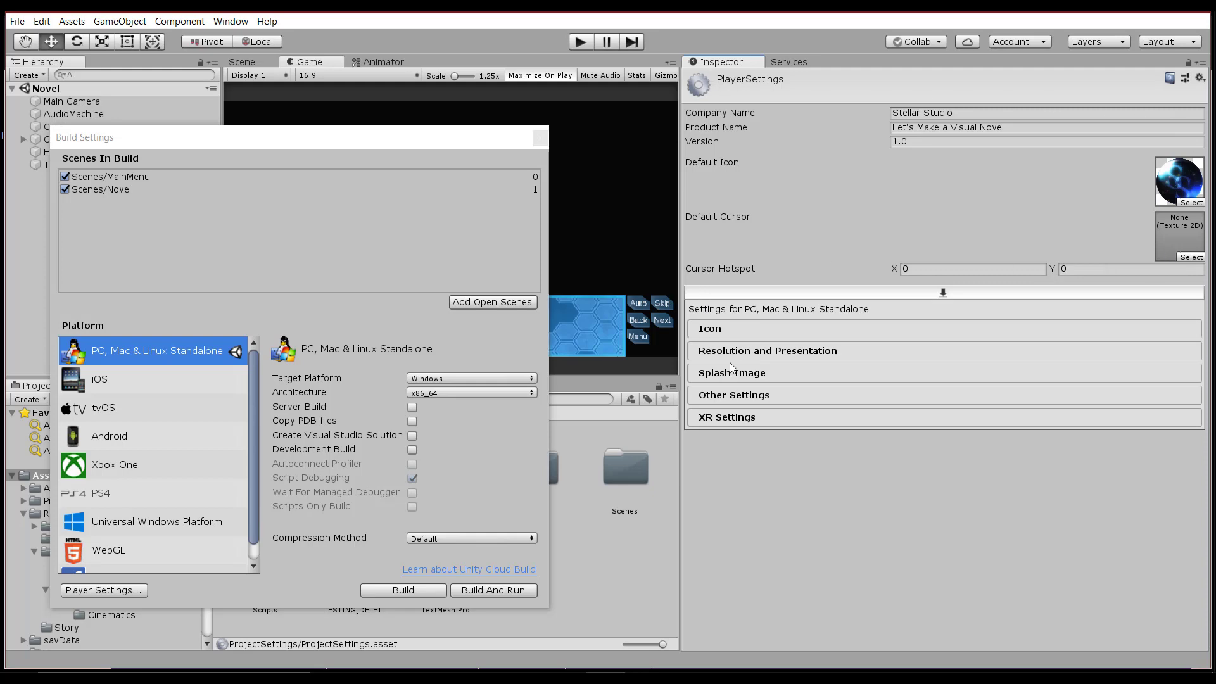
Expand the Splash Image settings and preview the splash screen in the game view.
{"action": "left_click", "coordinate": [759, 373]}
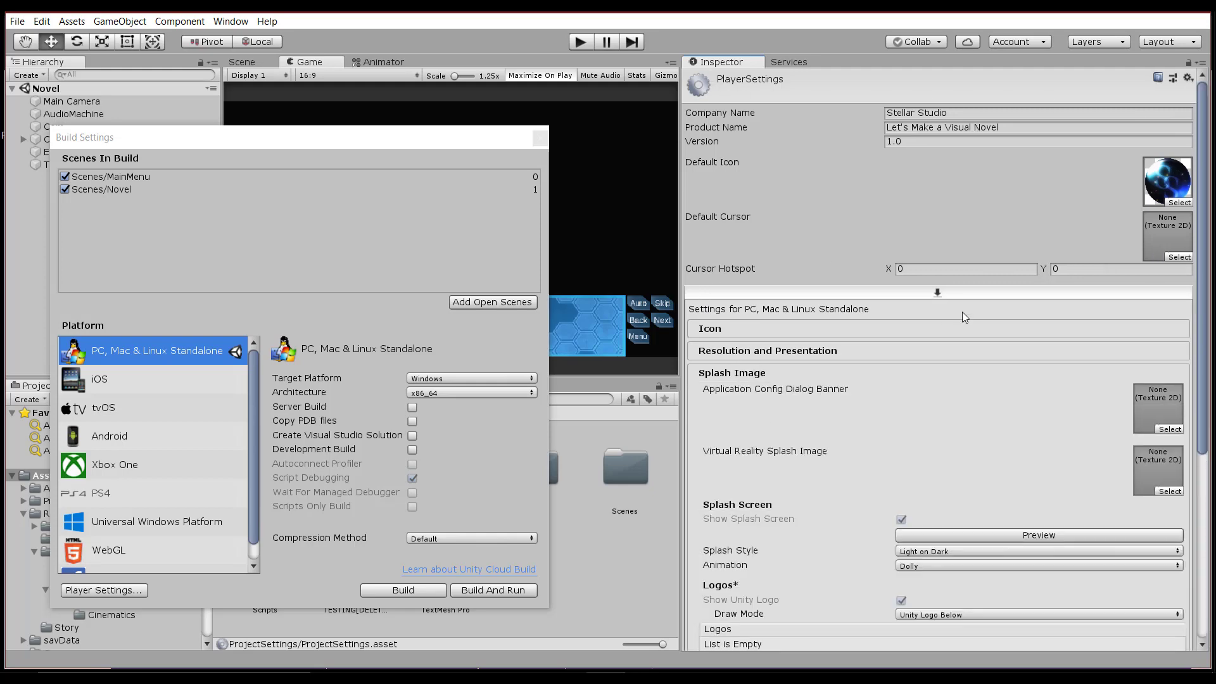
{"action": "scroll", "coordinate": [965, 310], "scroll_direction": "down", "scroll_amount": 5}
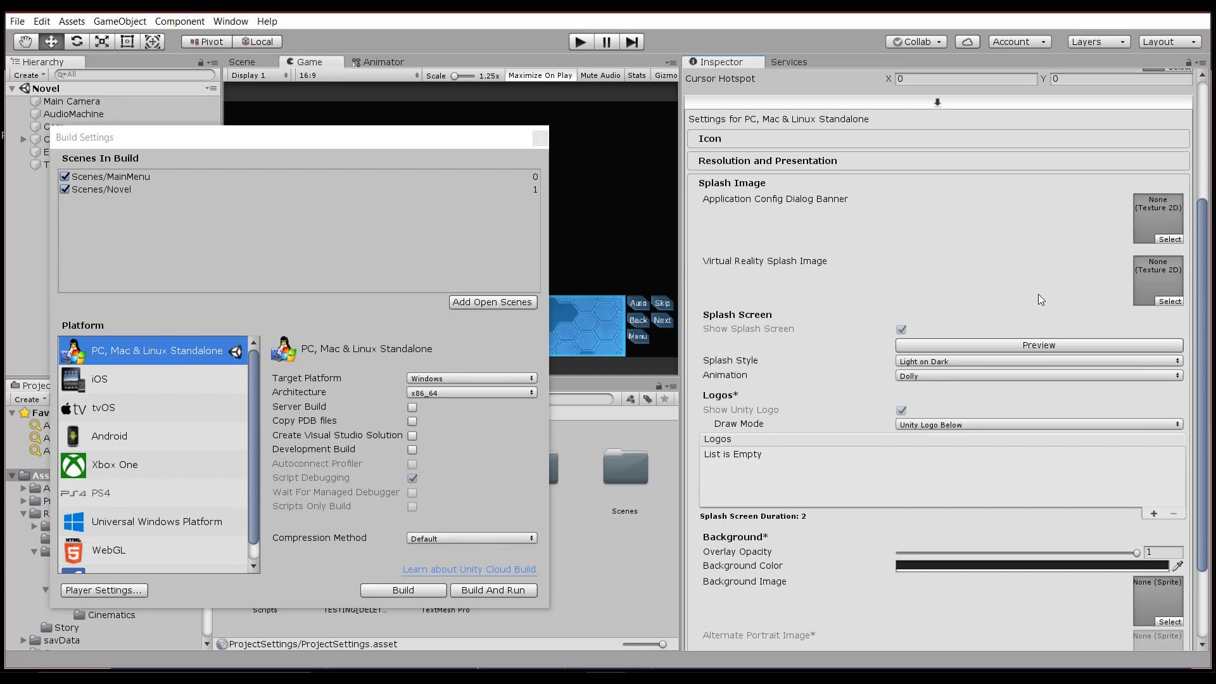
{"action": "left_click_drag", "start_coordinate": [307, 150], "coordinate": [328, 505]}
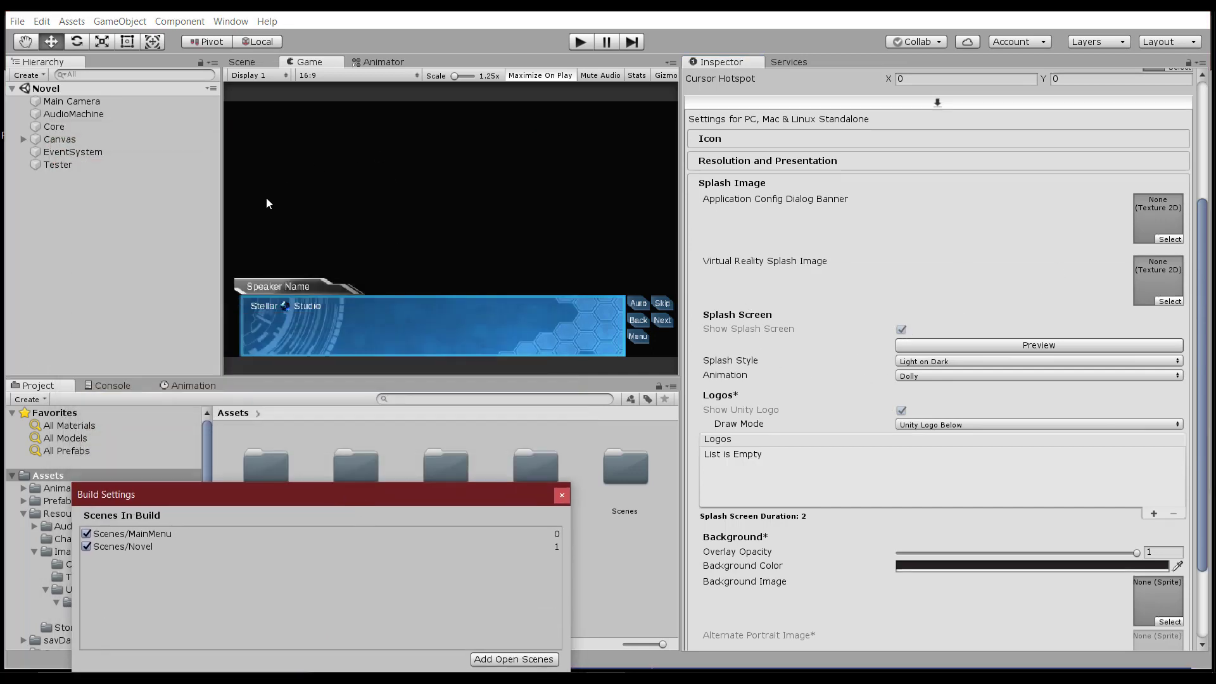
{"action": "left_click", "coordinate": [1046, 348]}
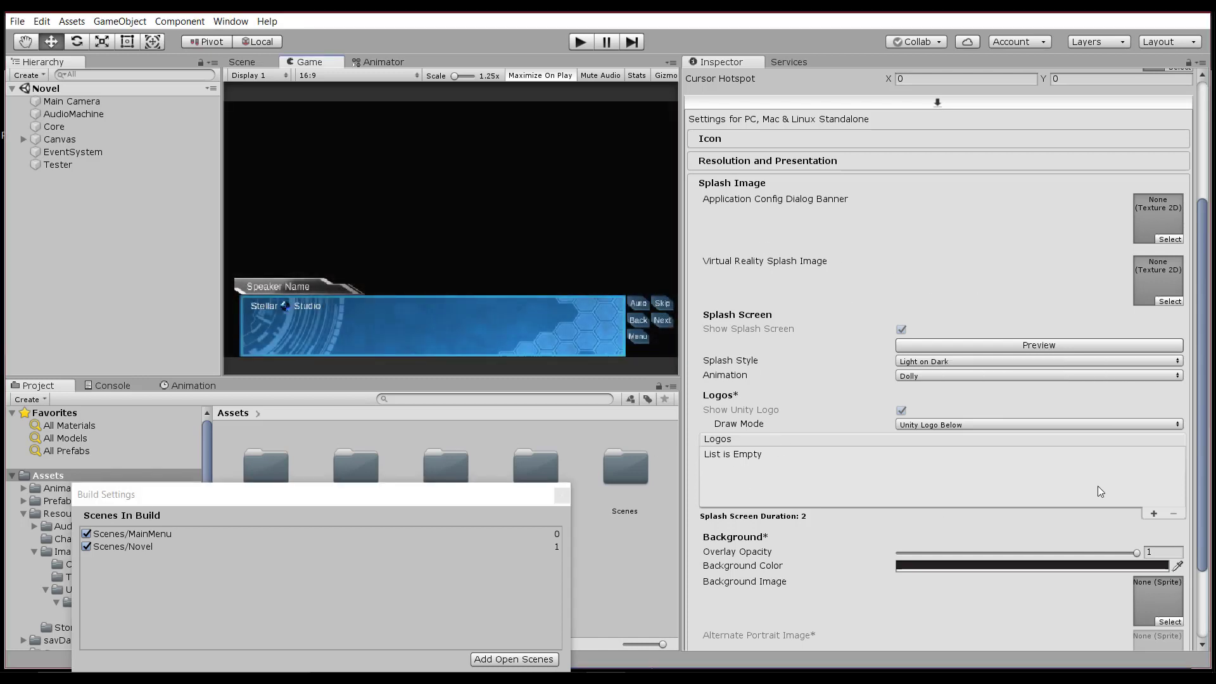
Add two splash logos, Body_AllTex_0 and the body sprite, and preview them.
{"action": "left_click", "coordinate": [1152, 510]}
{"action": "left_click", "coordinate": [751, 497]}
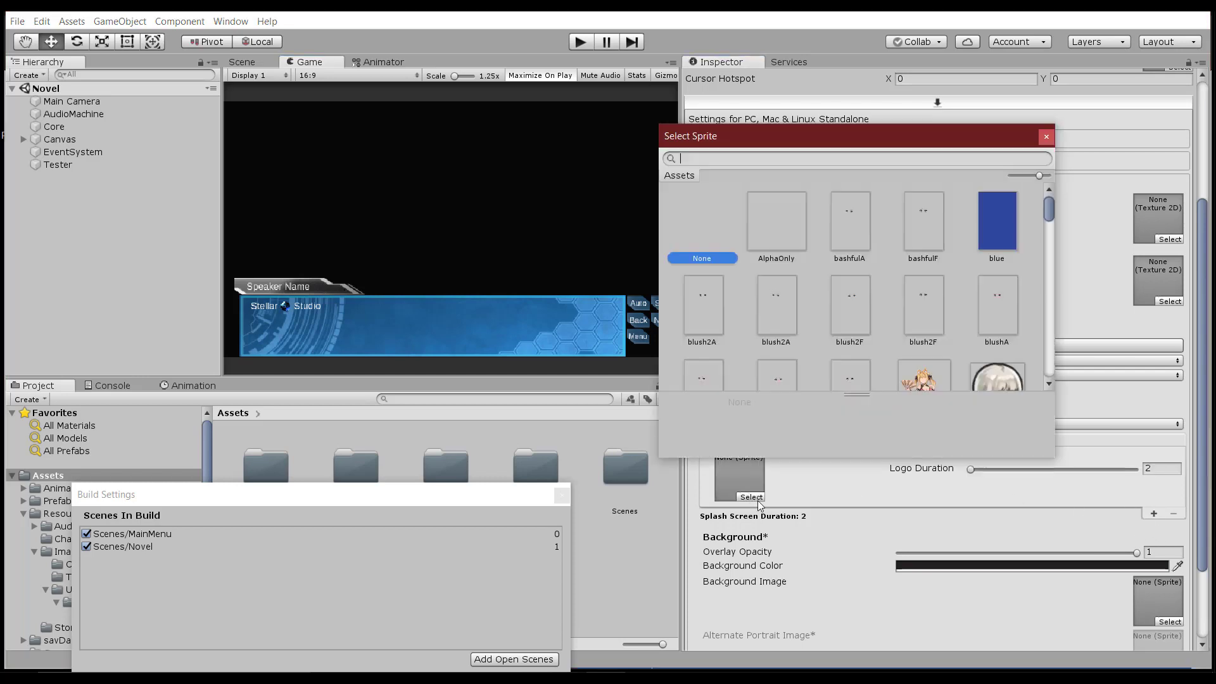
{"action": "scroll", "coordinate": [926, 323], "scroll_direction": "down", "scroll_amount": 3}
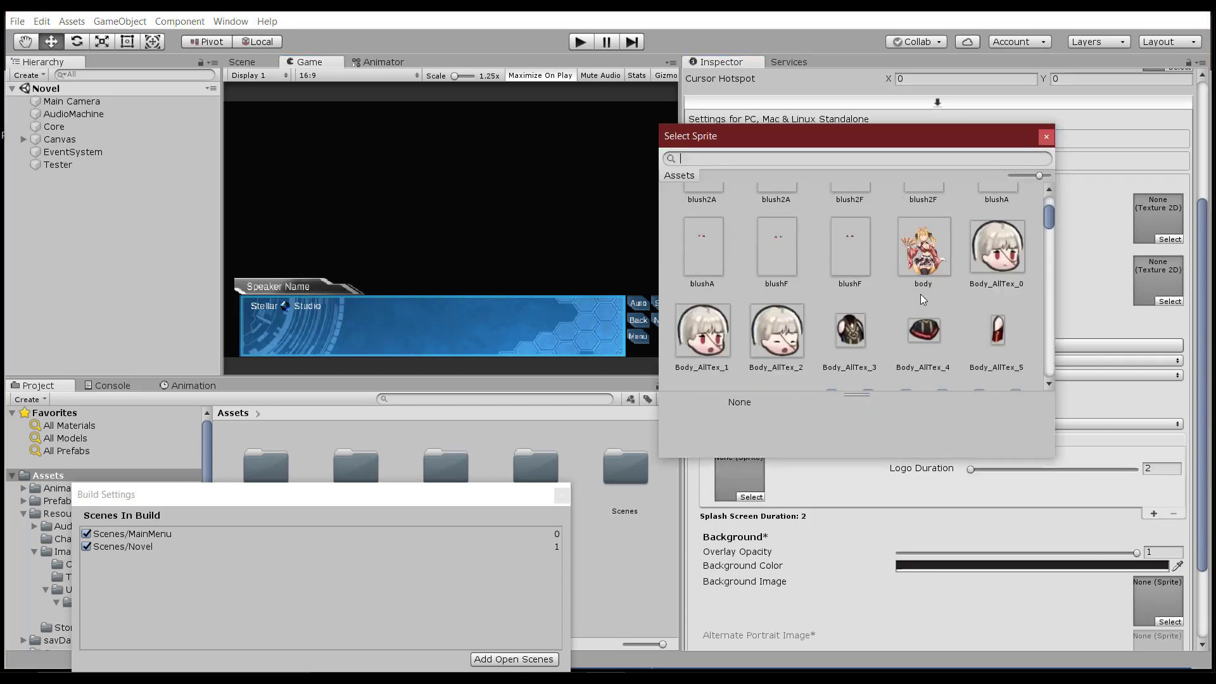
{"action": "double_click", "coordinate": [980, 271]}
{"action": "left_click", "coordinate": [1154, 513]}
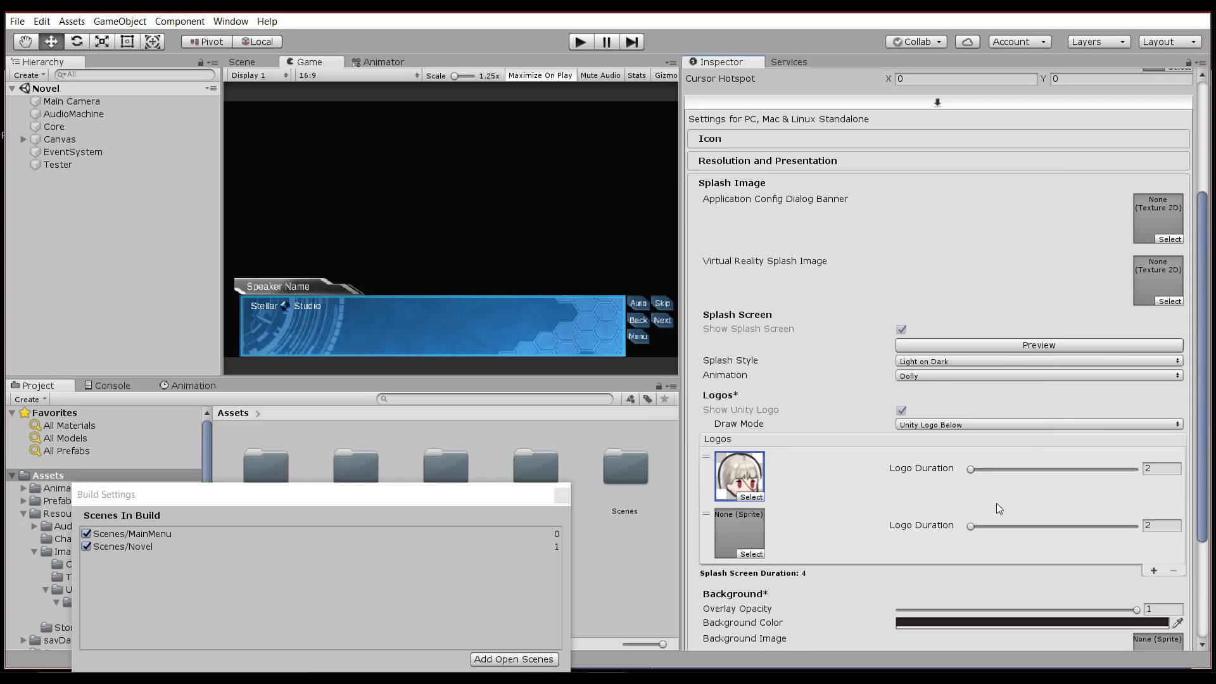
{"action": "left_click", "coordinate": [752, 554]}
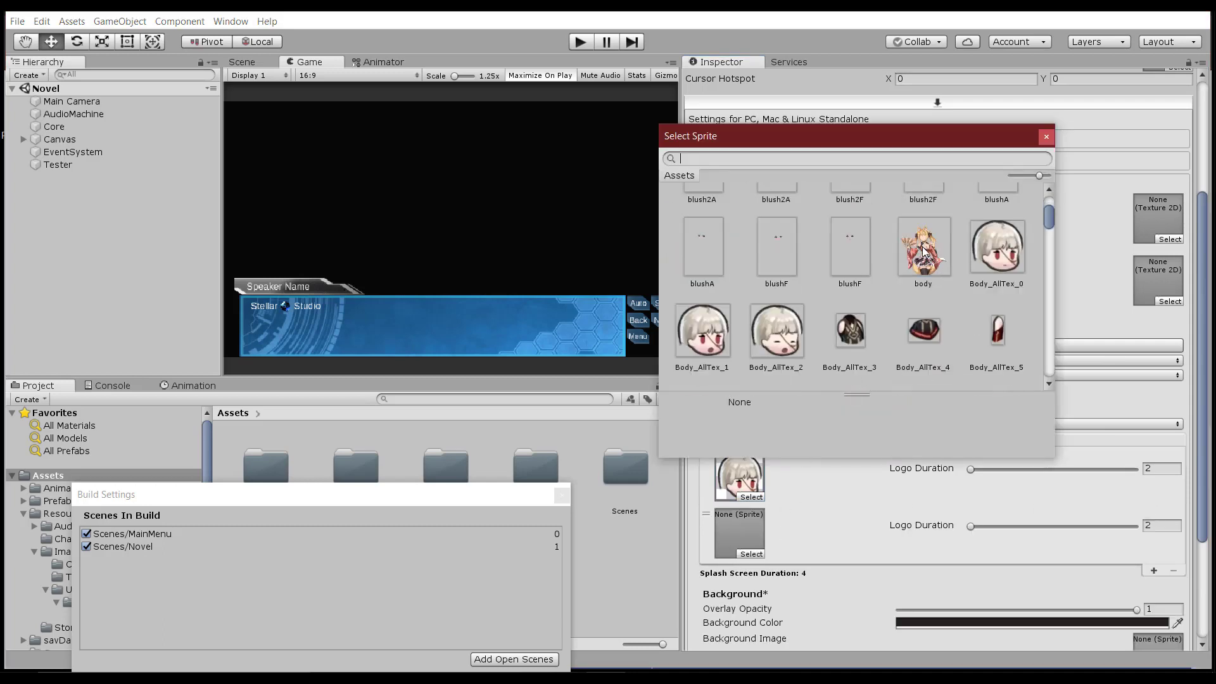
{"action": "double_click", "coordinate": [937, 271]}
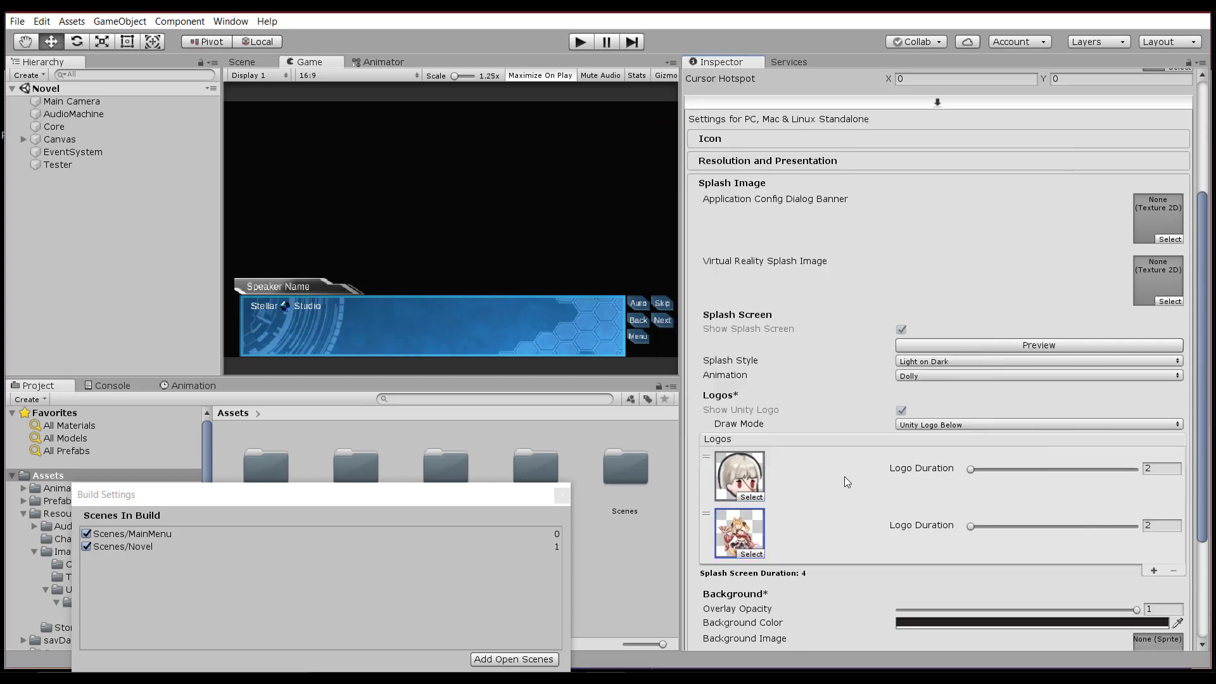
{"action": "left_click", "coordinate": [994, 343]}
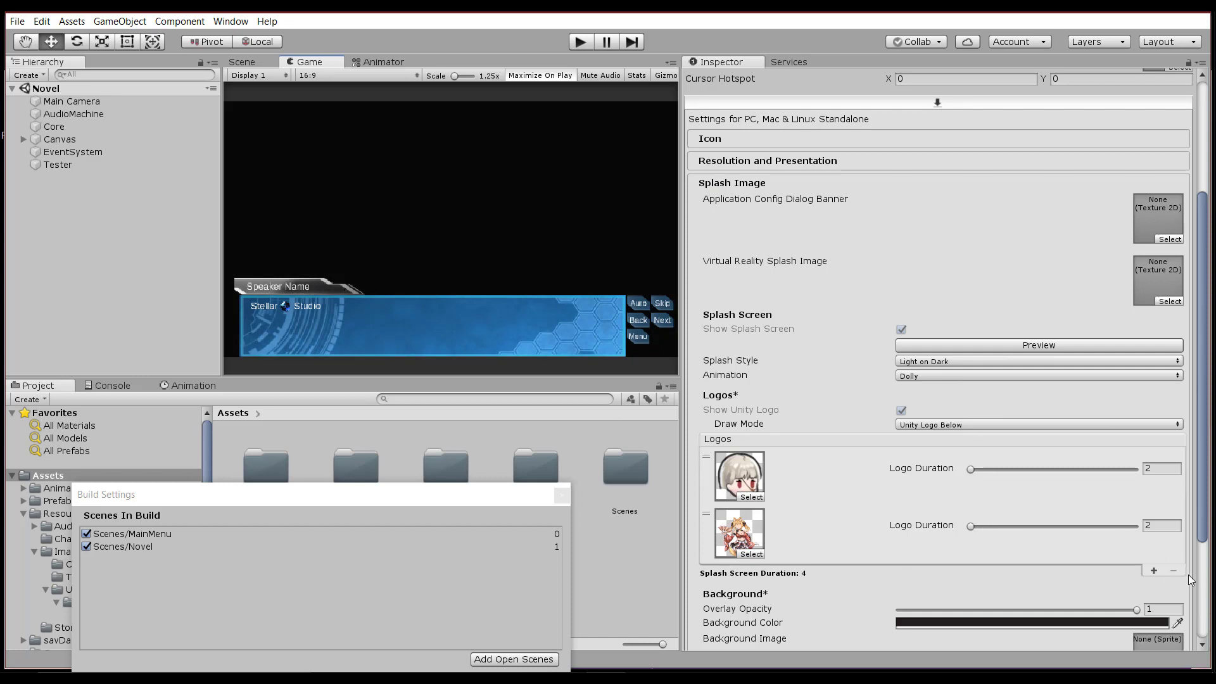
Remove both logos from the Logos list and collapse Splash Image.
{"action": "left_click", "coordinate": [1148, 541]}
{"action": "left_click", "coordinate": [772, 480]}
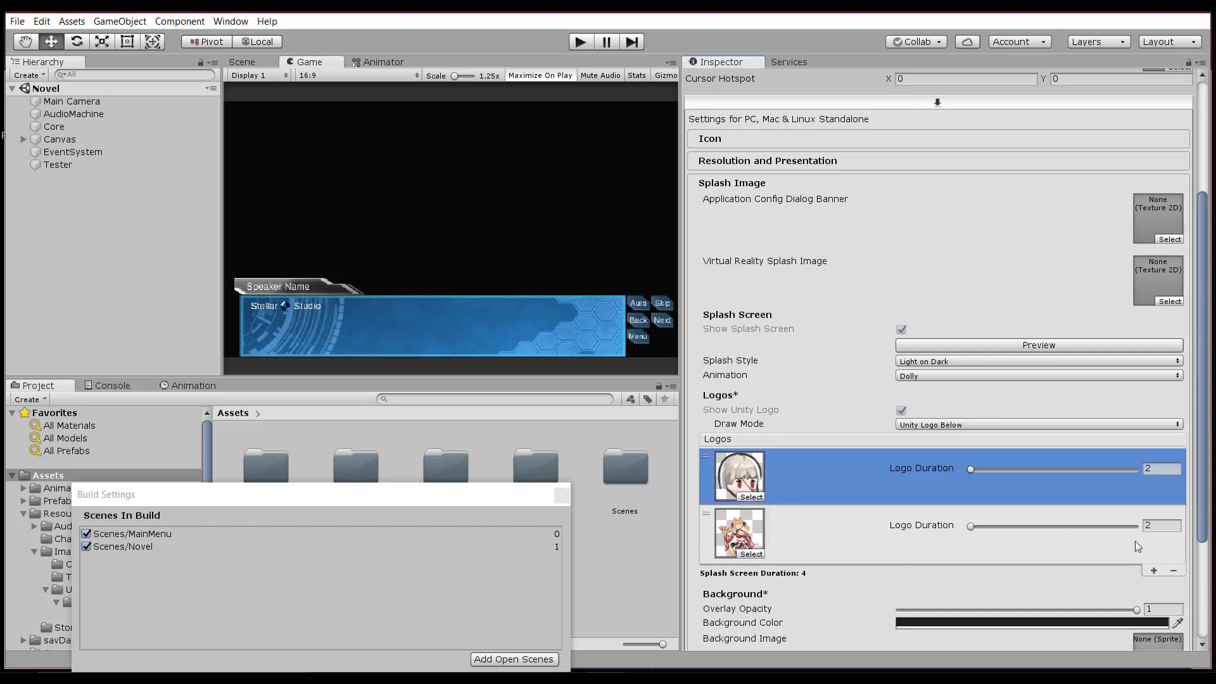
{"action": "left_click", "coordinate": [1173, 572]}
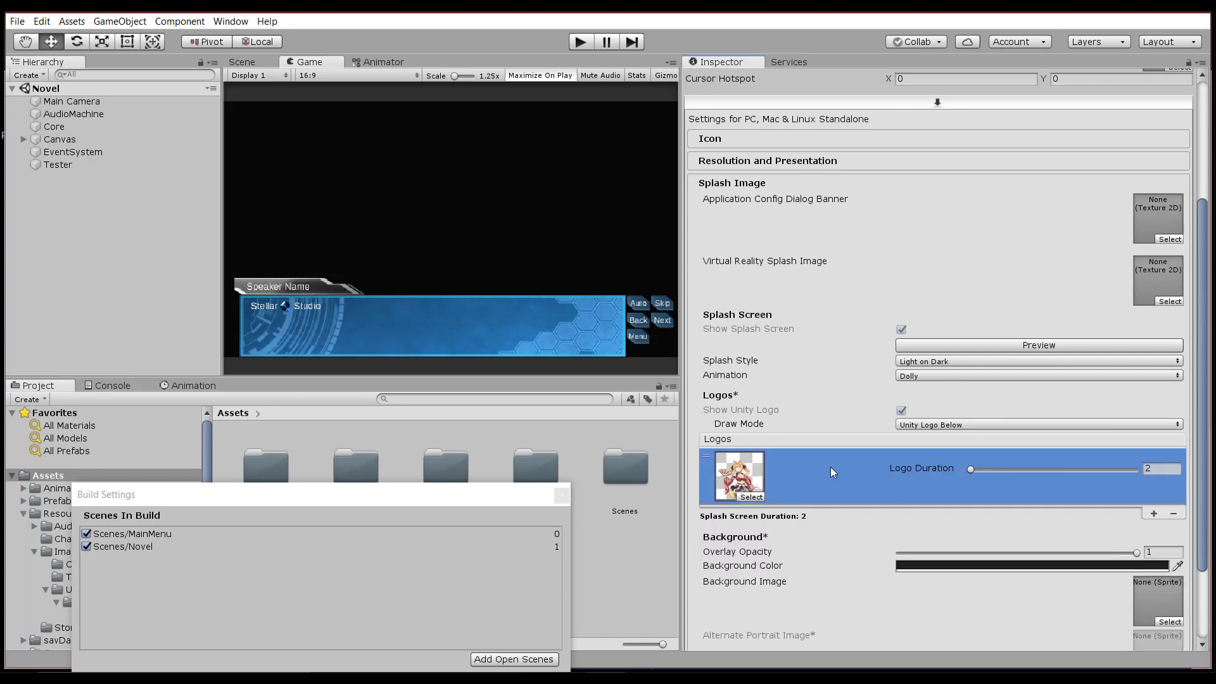
{"action": "left_click", "coordinate": [1177, 513]}
{"action": "left_click", "coordinate": [758, 185]}
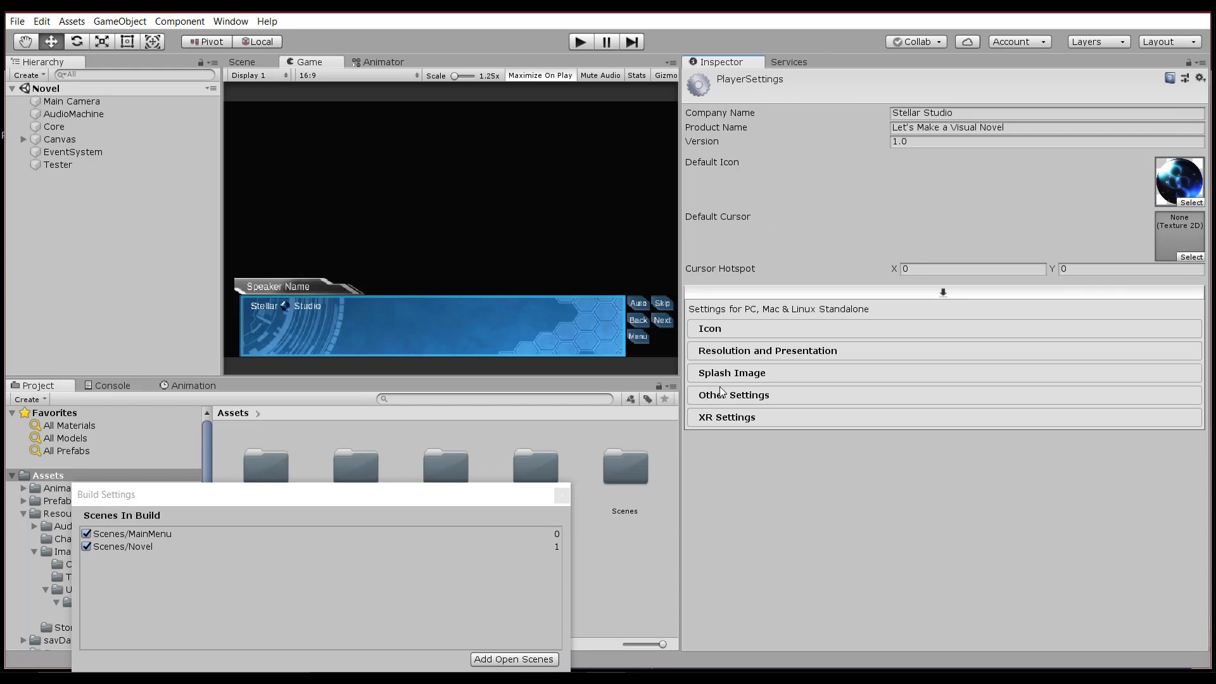
{"action": "key", "text": "alt"}
Open Build Settings centred on screen and try reordering the MainMenu and Novel scenes.
{"action": "left_click", "coordinate": [17, 21]}
{"action": "left_click", "coordinate": [44, 157]}
{"action": "left_click_drag", "start_coordinate": [141, 496], "coordinate": [489, 108]}
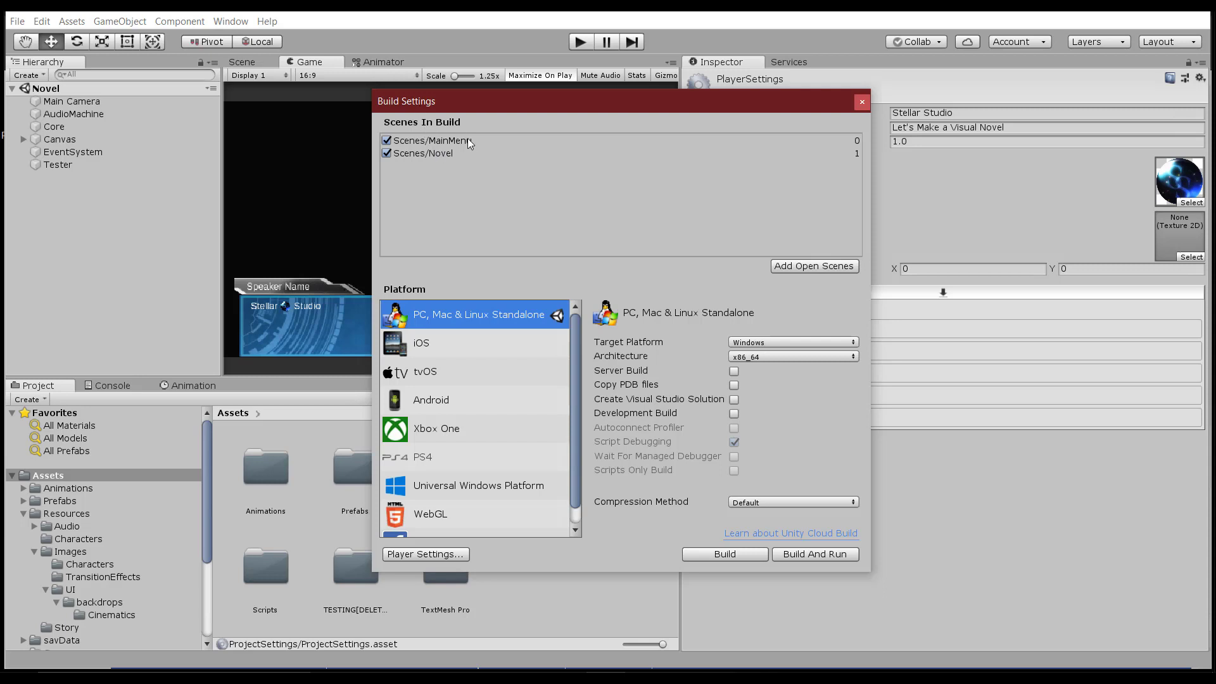
{"action": "left_click", "coordinate": [432, 139]}
{"action": "left_click", "coordinate": [437, 153]}
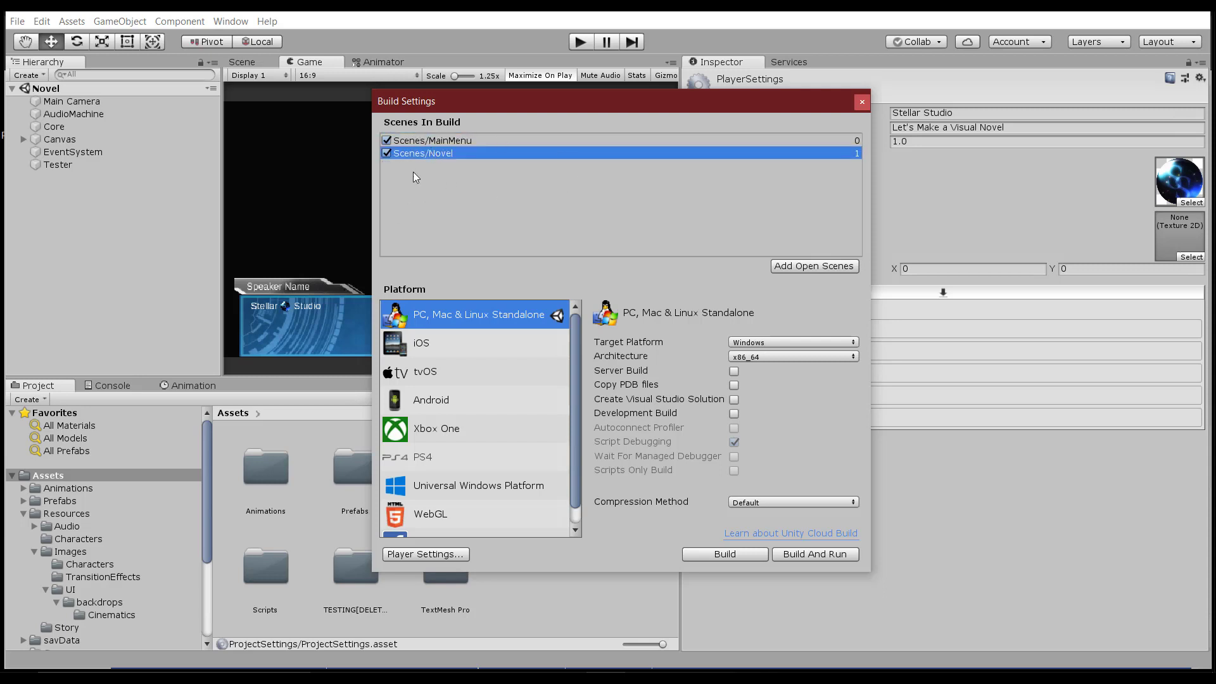
{"action": "left_click_drag", "start_coordinate": [499, 111], "coordinate": [644, 114]}
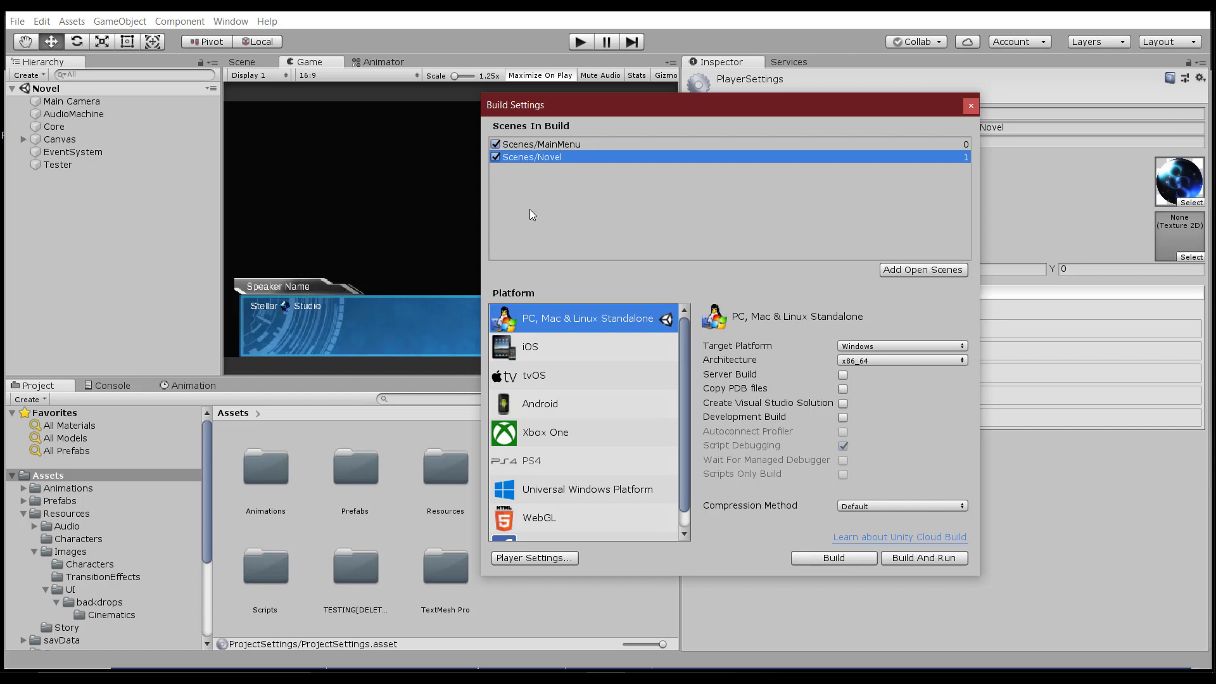
{"action": "mouse_move", "coordinate": [553, 158]}
{"action": "left_mouse_down"}
{"action": "mouse_move", "coordinate": [556, 135]}
{"action": "mouse_move", "coordinate": [559, 165]}
{"action": "left_mouse_up"}
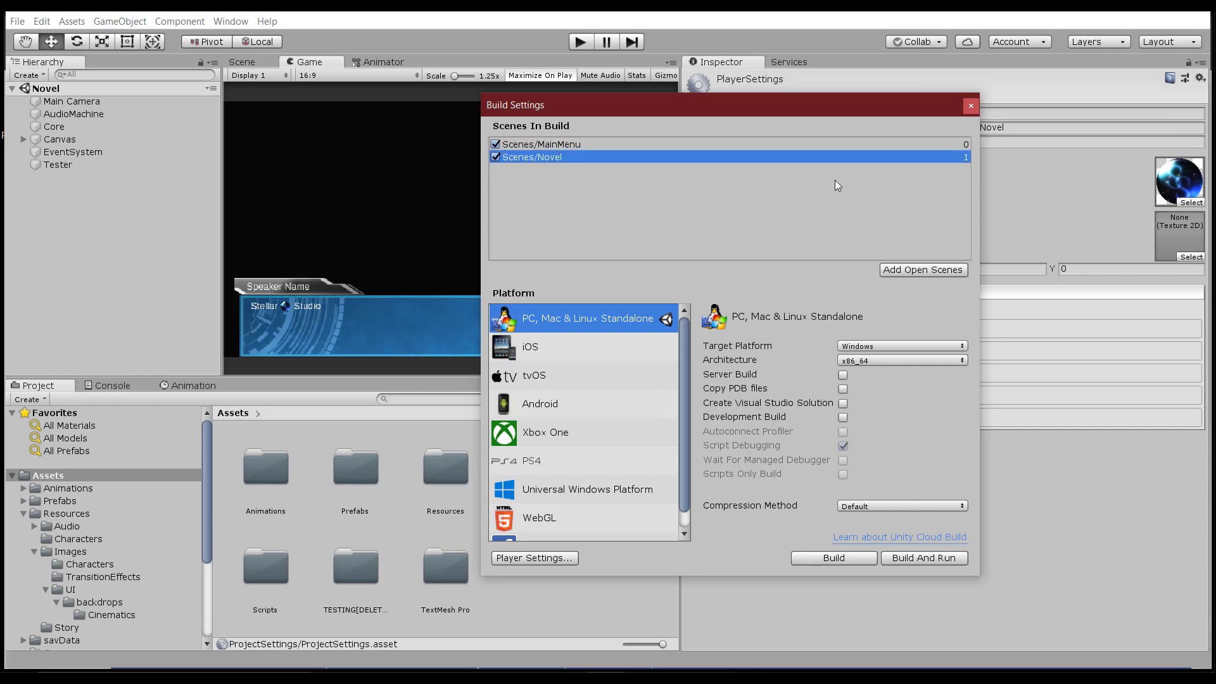
{"action": "left_click", "coordinate": [578, 144]}
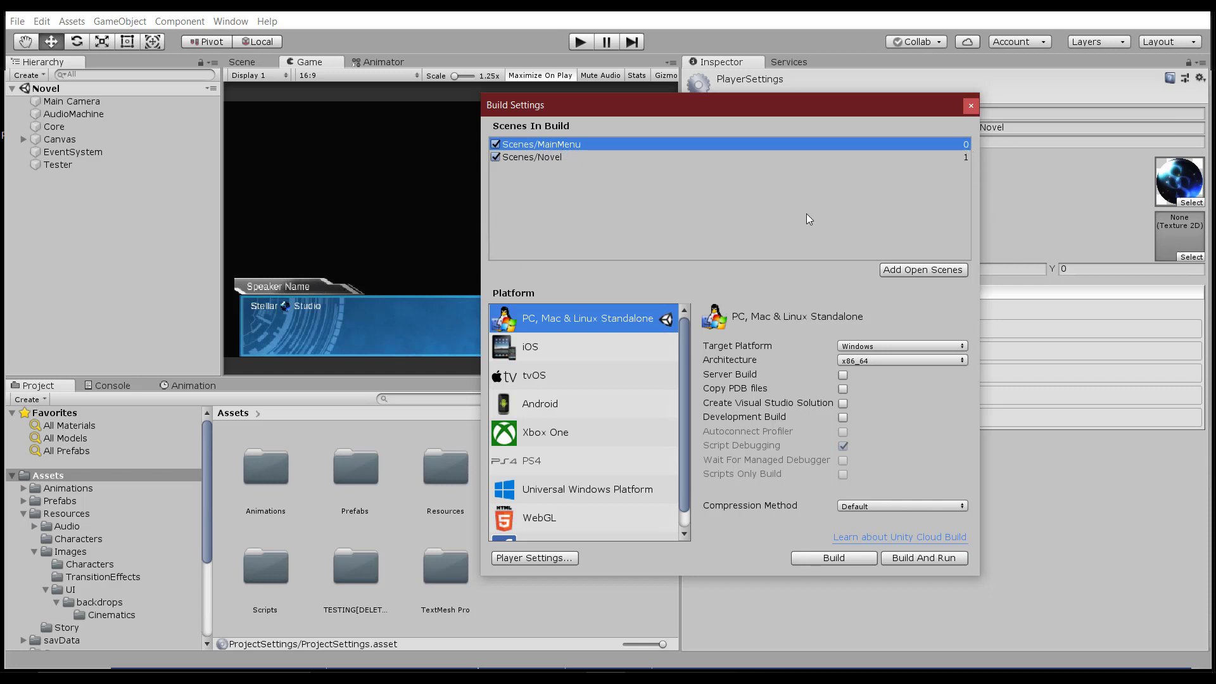
{"action": "left_click", "coordinate": [551, 164]}
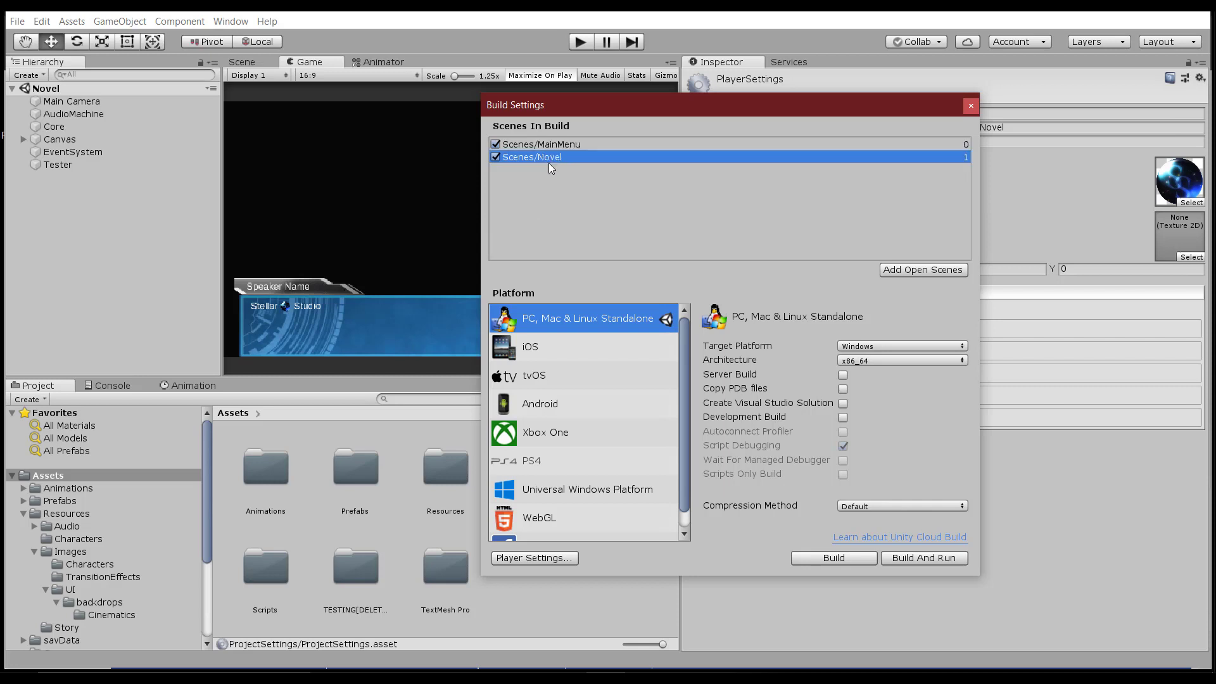
Delete Scenes/Novel from the build list and re-add it with Add Open Scenes as index 1.
{"action": "key", "text": "Delete"}
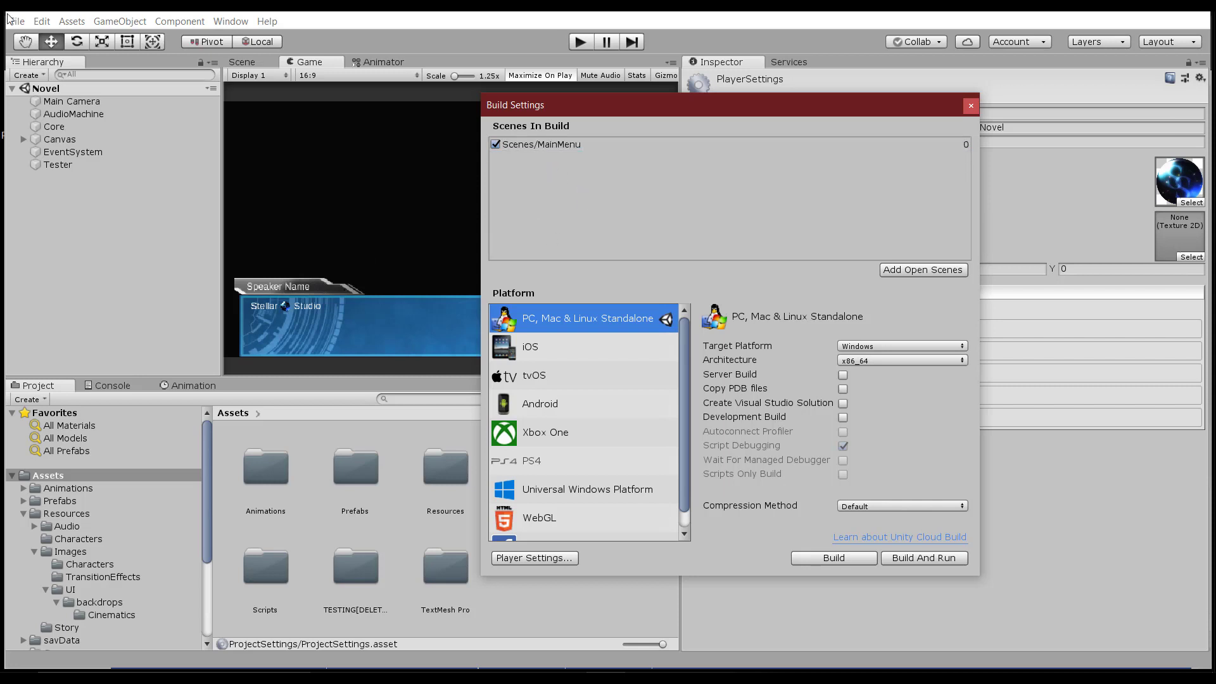
{"action": "left_click", "coordinate": [12, 88]}
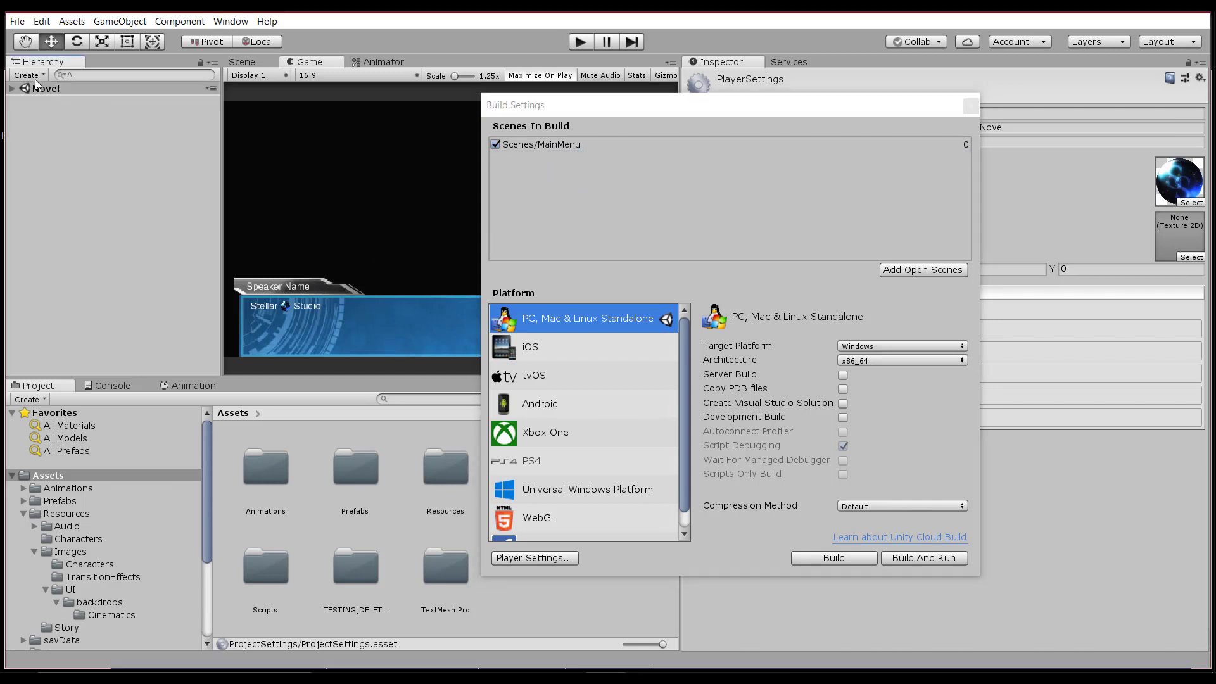
{"action": "left_click", "coordinate": [12, 89]}
{"action": "left_click", "coordinate": [823, 221]}
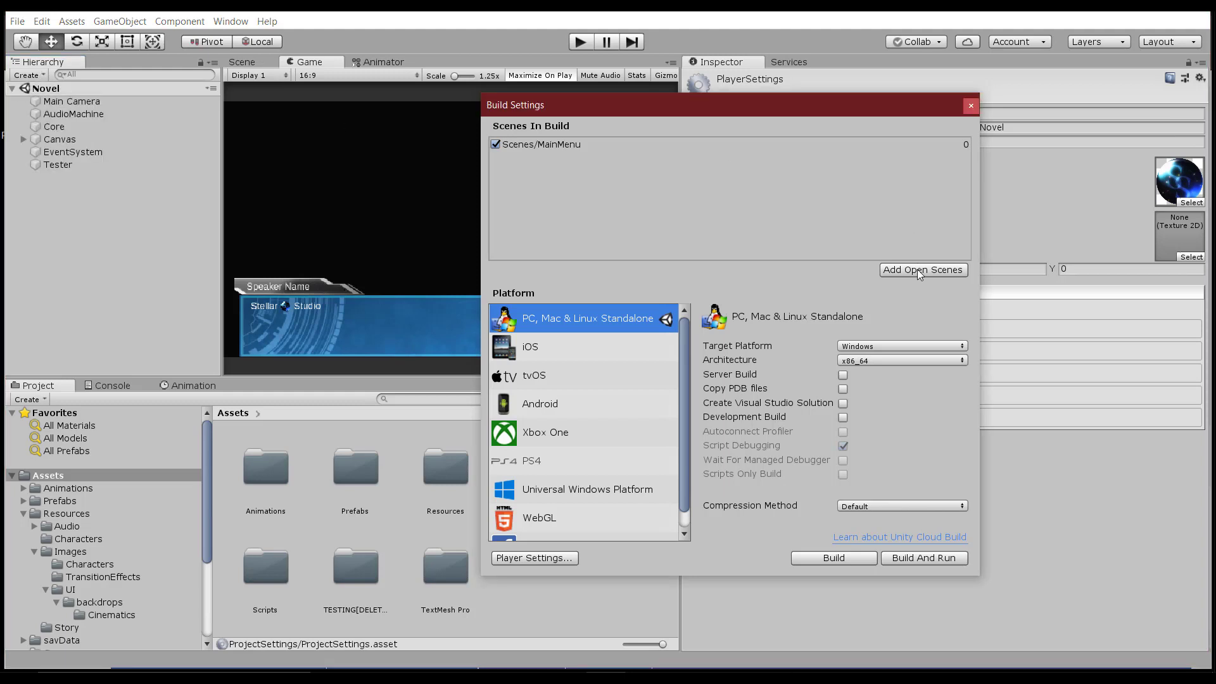
{"action": "left_click", "coordinate": [914, 271]}
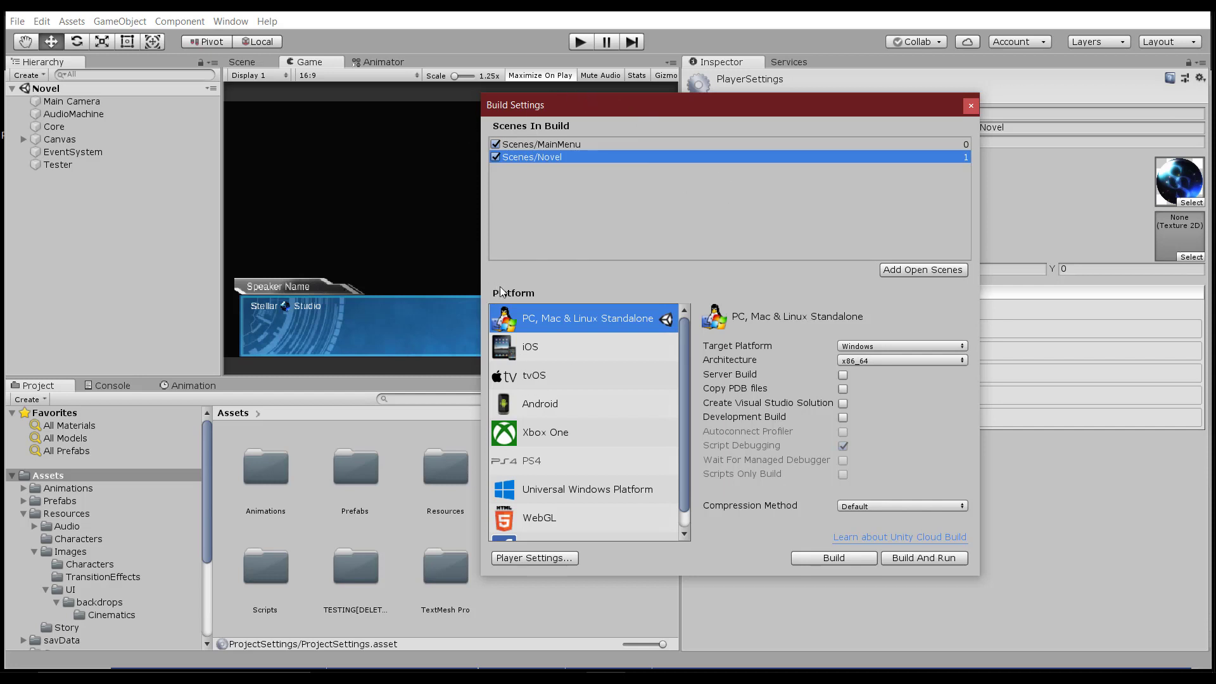
{"action": "scroll", "coordinate": [682, 342], "scroll_direction": "down", "scroll_amount": 1}
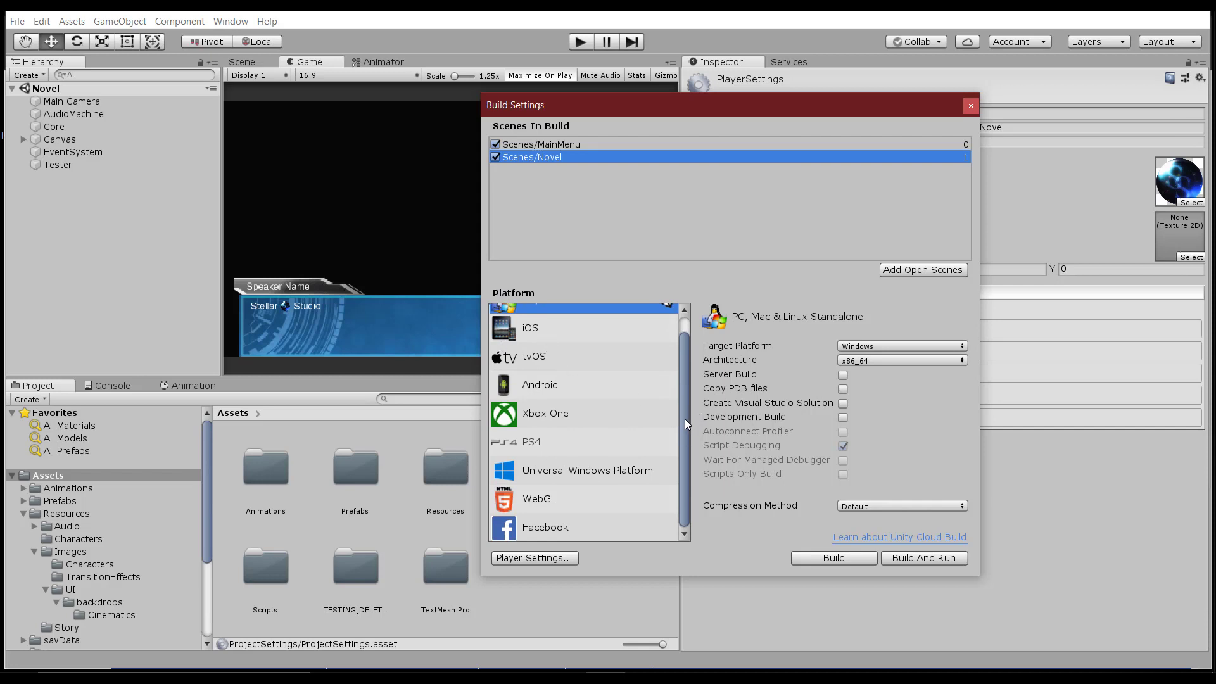
{"action": "scroll", "coordinate": [689, 404], "scroll_direction": "up", "scroll_amount": 1}
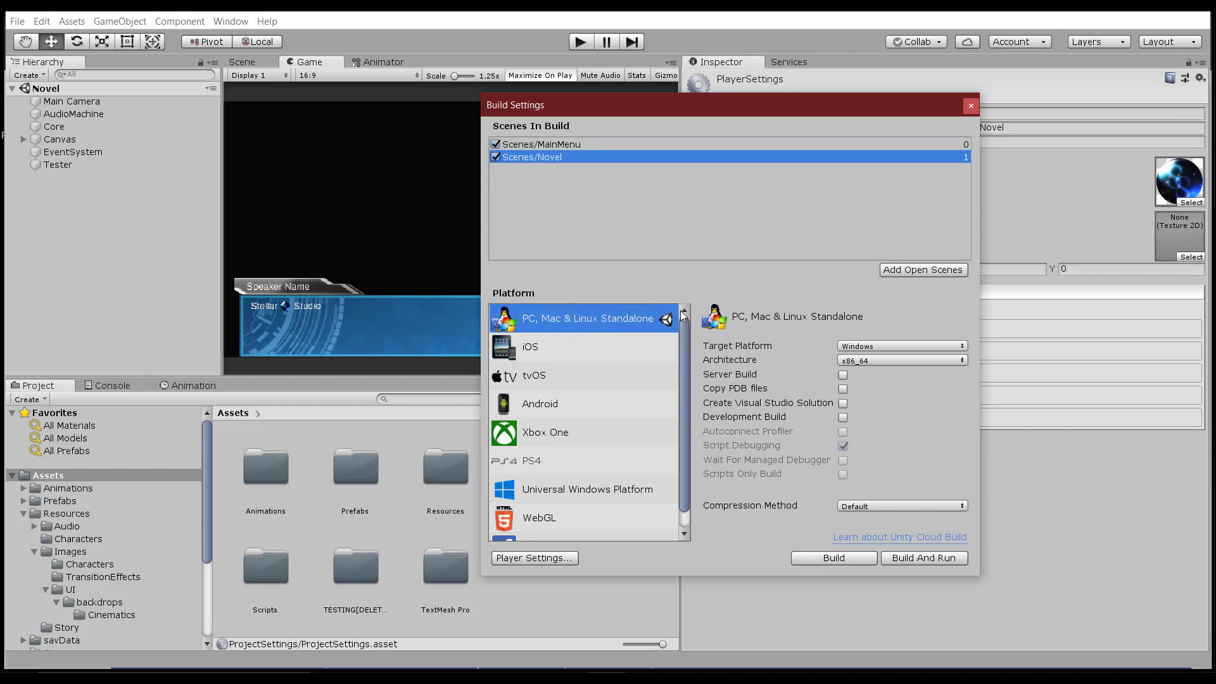
{"action": "left_click", "coordinate": [548, 406]}
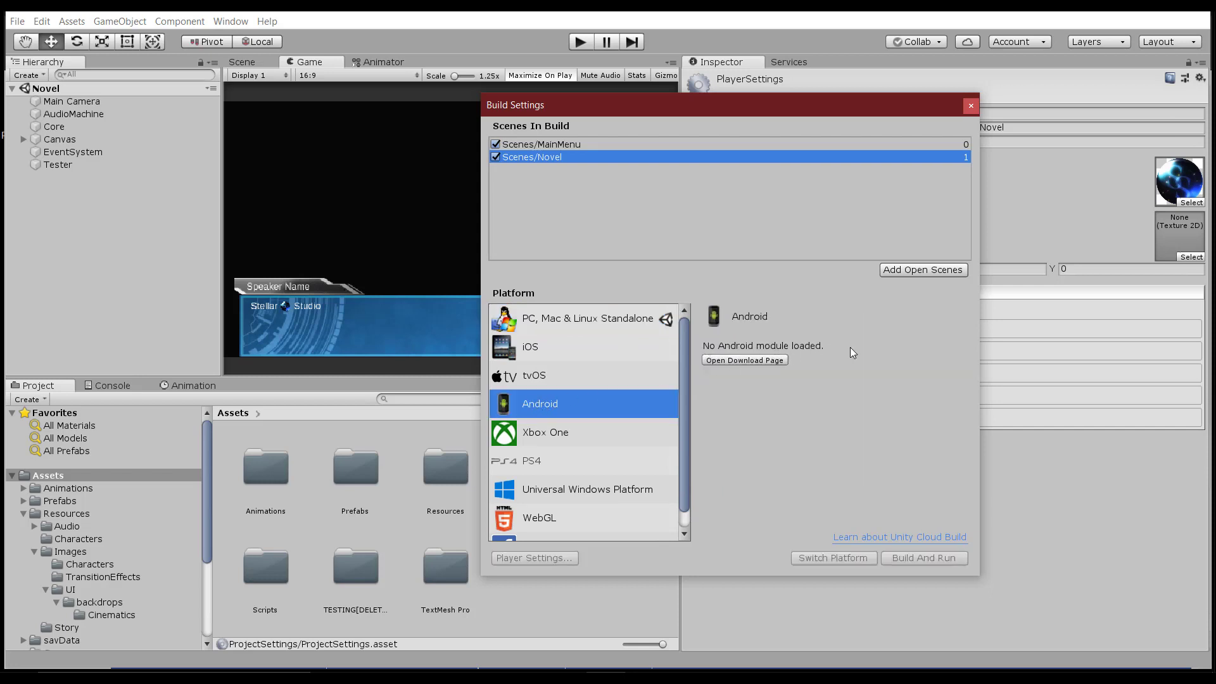
{"action": "left_click", "coordinate": [577, 348]}
{"action": "left_click", "coordinate": [567, 375]}
{"action": "left_click", "coordinate": [546, 434]}
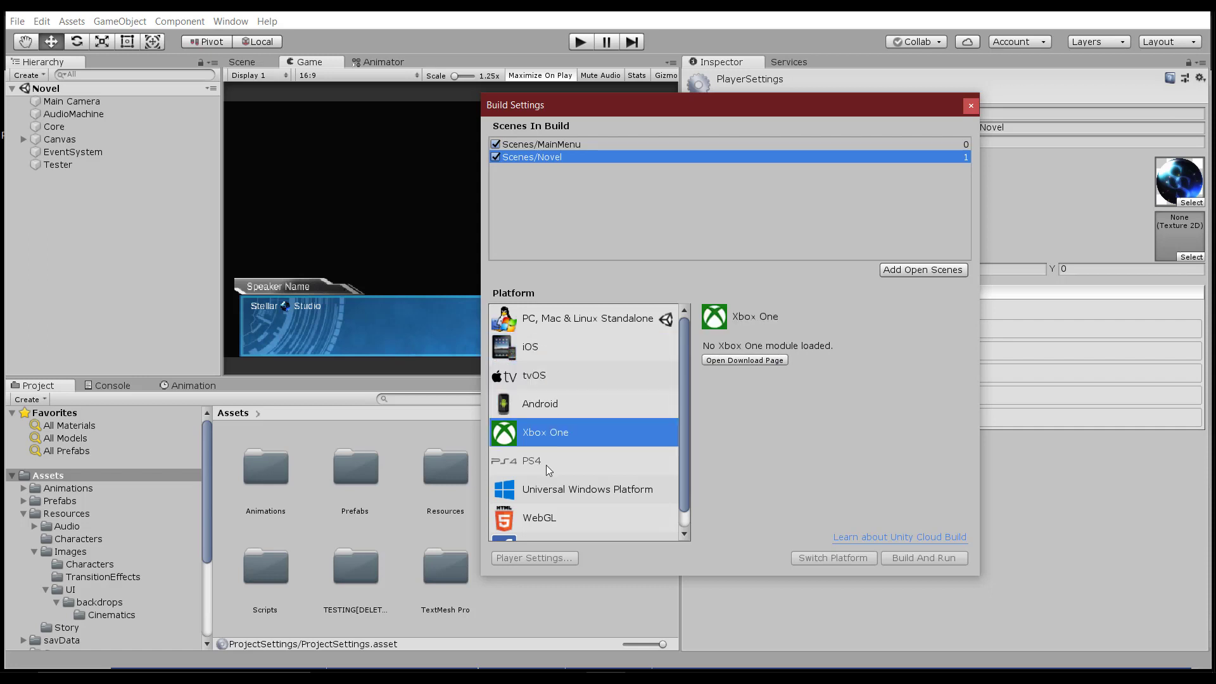
{"action": "left_click", "coordinate": [546, 461]}
{"action": "left_click", "coordinate": [548, 489]}
{"action": "scroll", "coordinate": [548, 497], "scroll_direction": "down", "scroll_amount": 1}
{"action": "left_click", "coordinate": [547, 496]}
{"action": "left_click", "coordinate": [551, 527]}
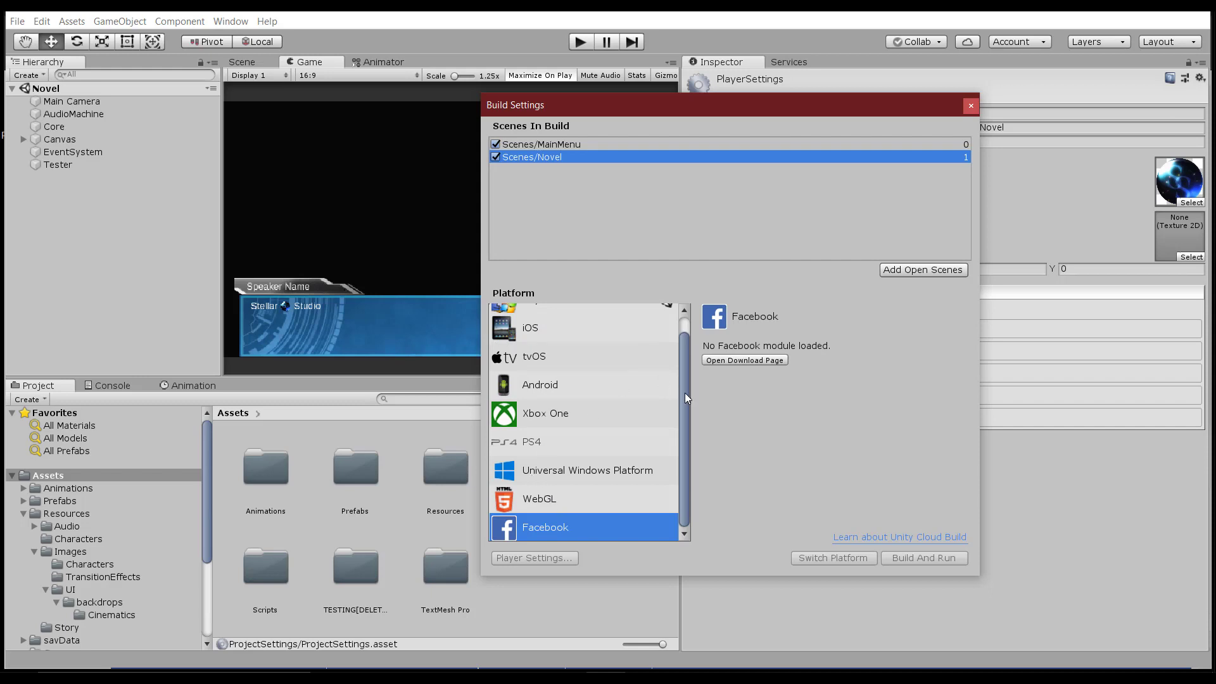
{"action": "left_click_drag", "start_coordinate": [682, 425], "coordinate": [688, 354]}
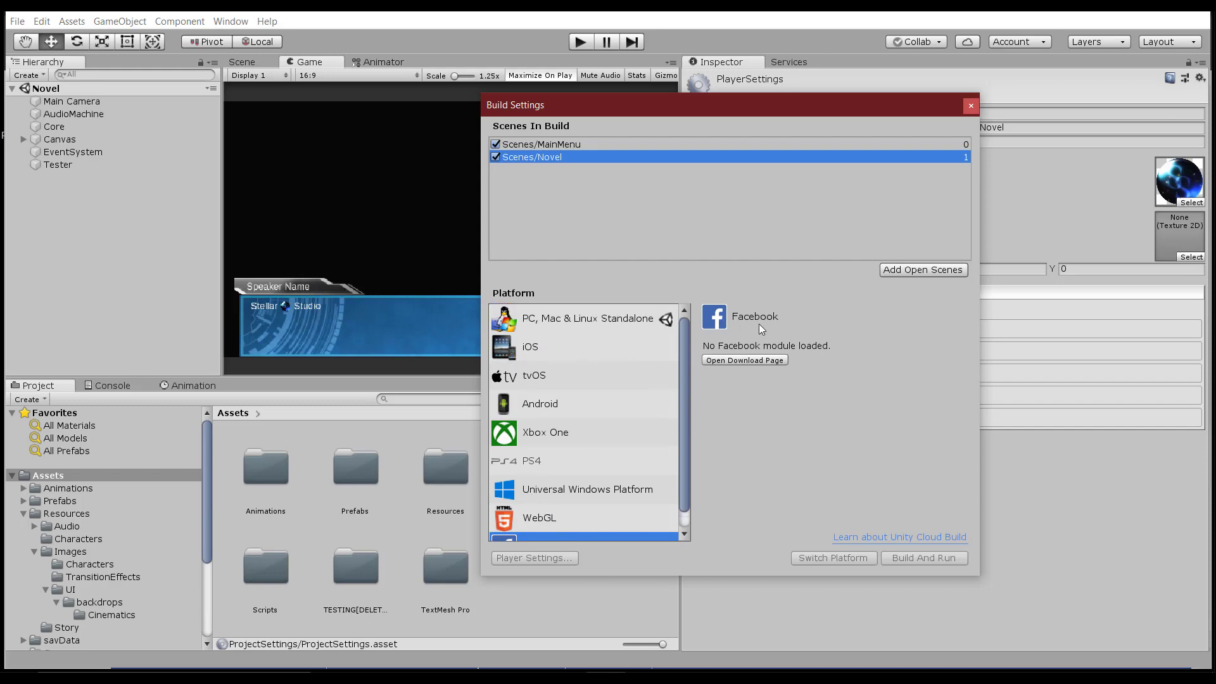
{"action": "left_click", "coordinate": [589, 320]}
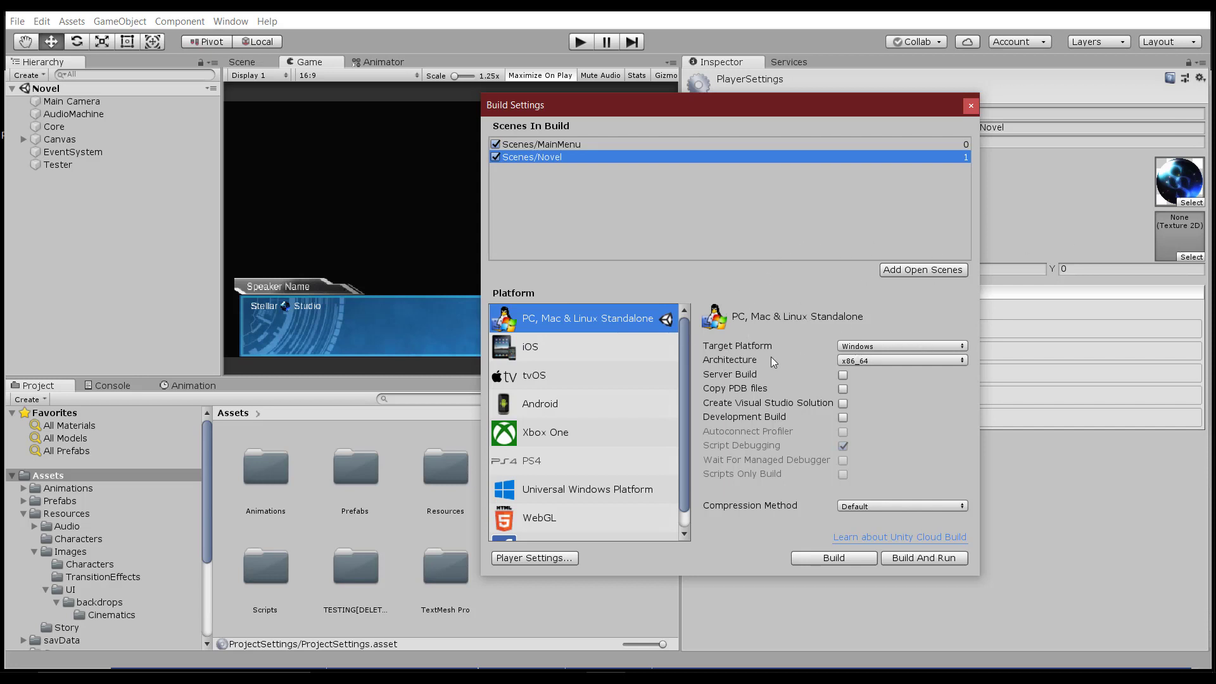
Change the Windows standalone build architecture from x86_64 to x86 in Build Settings.
{"action": "left_click", "coordinate": [857, 364]}
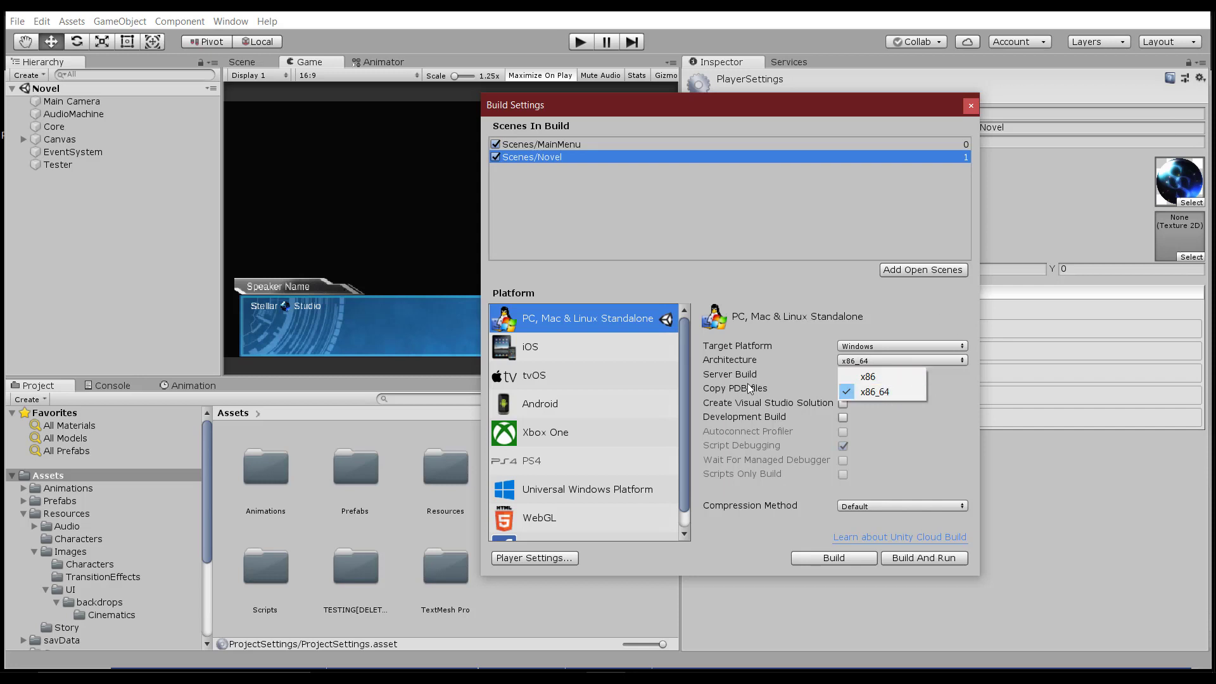
{"action": "left_click", "coordinate": [817, 307]}
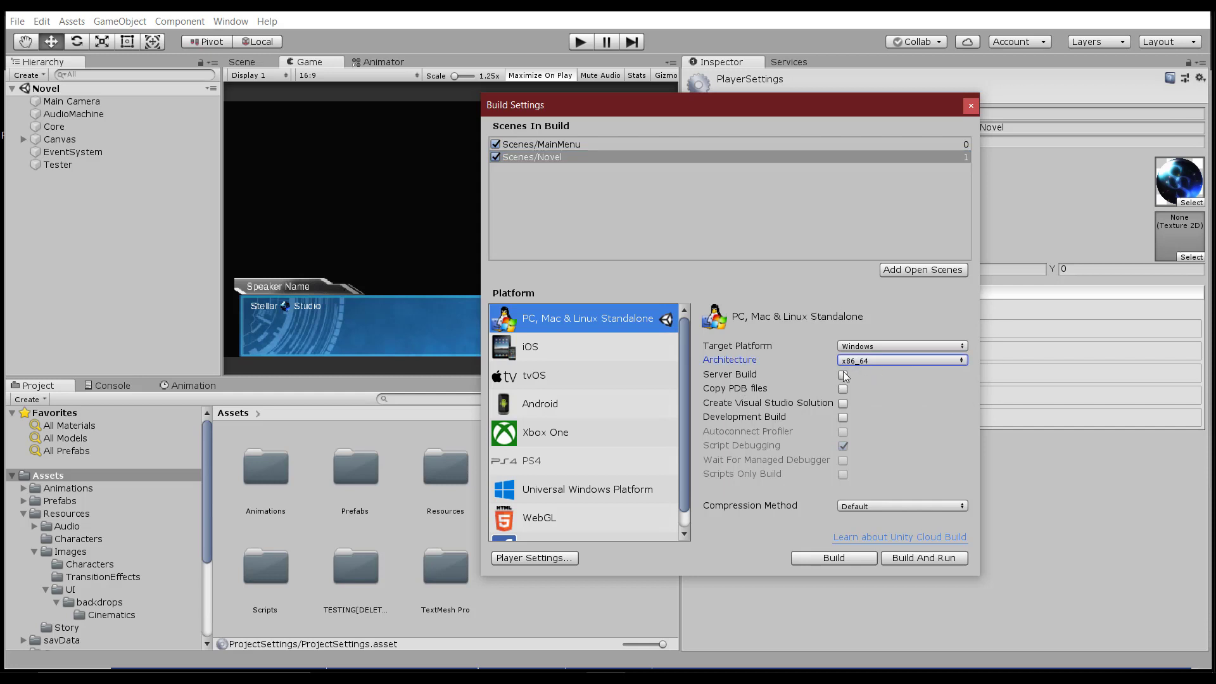
{"action": "left_click", "coordinate": [876, 361]}
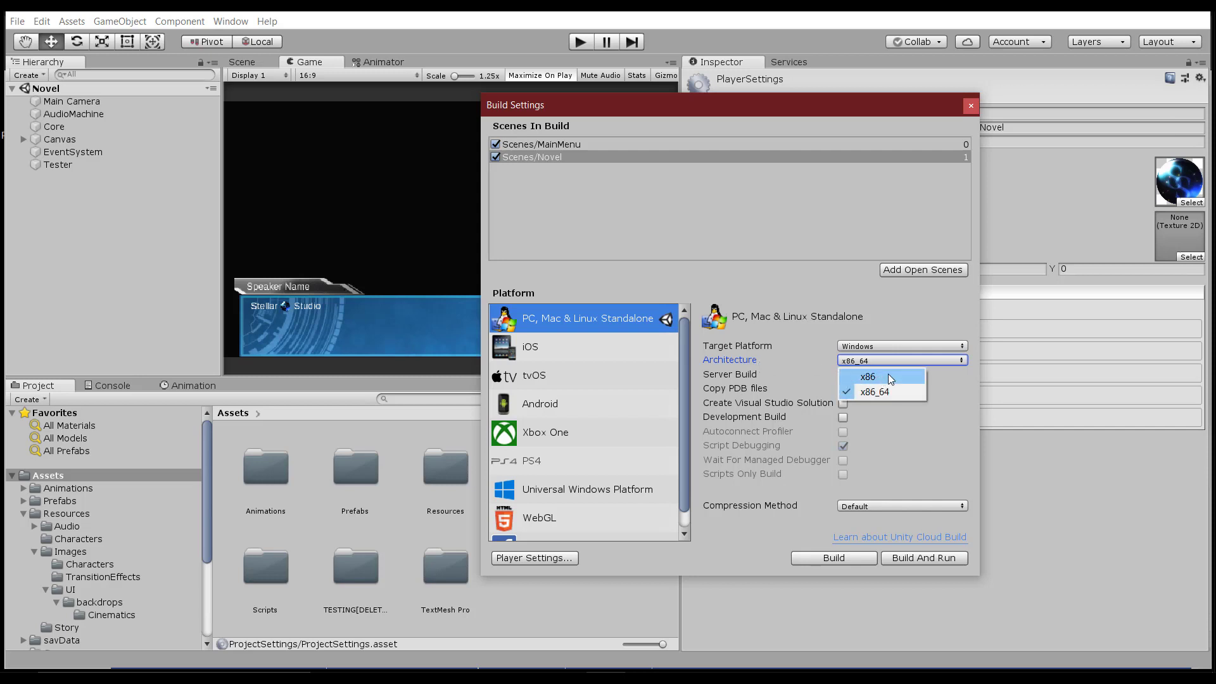
{"action": "left_click", "coordinate": [875, 377]}
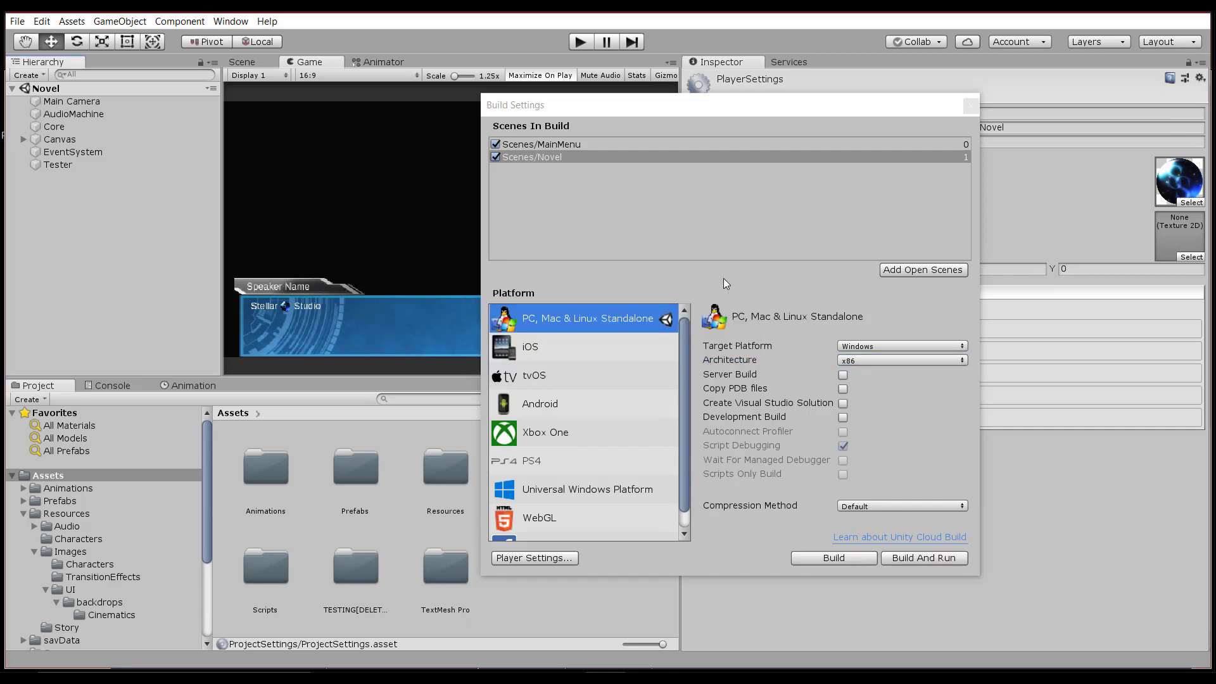
{"action": "left_click_drag", "start_coordinate": [667, 107], "coordinate": [727, 96]}
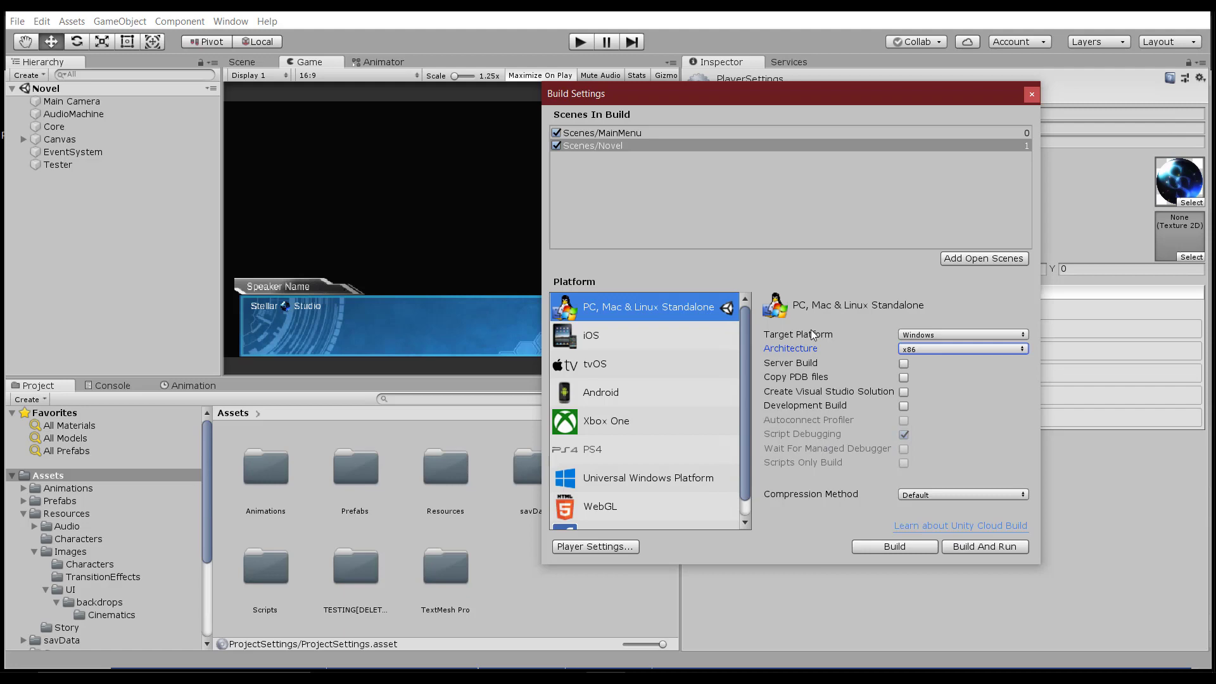
Start Build And Run, then create a new _BUILDS folder in the folder picker and open it.
{"action": "left_click", "coordinate": [977, 546]}
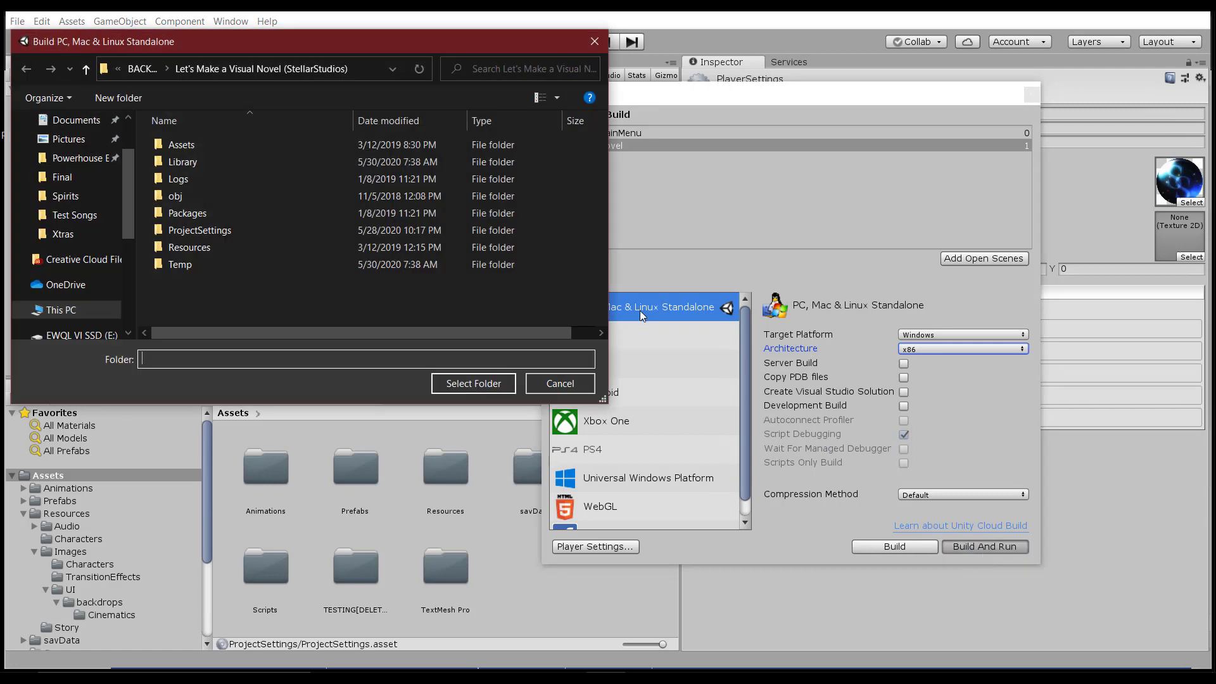
{"action": "left_click_drag", "start_coordinate": [319, 41], "coordinate": [701, 162]}
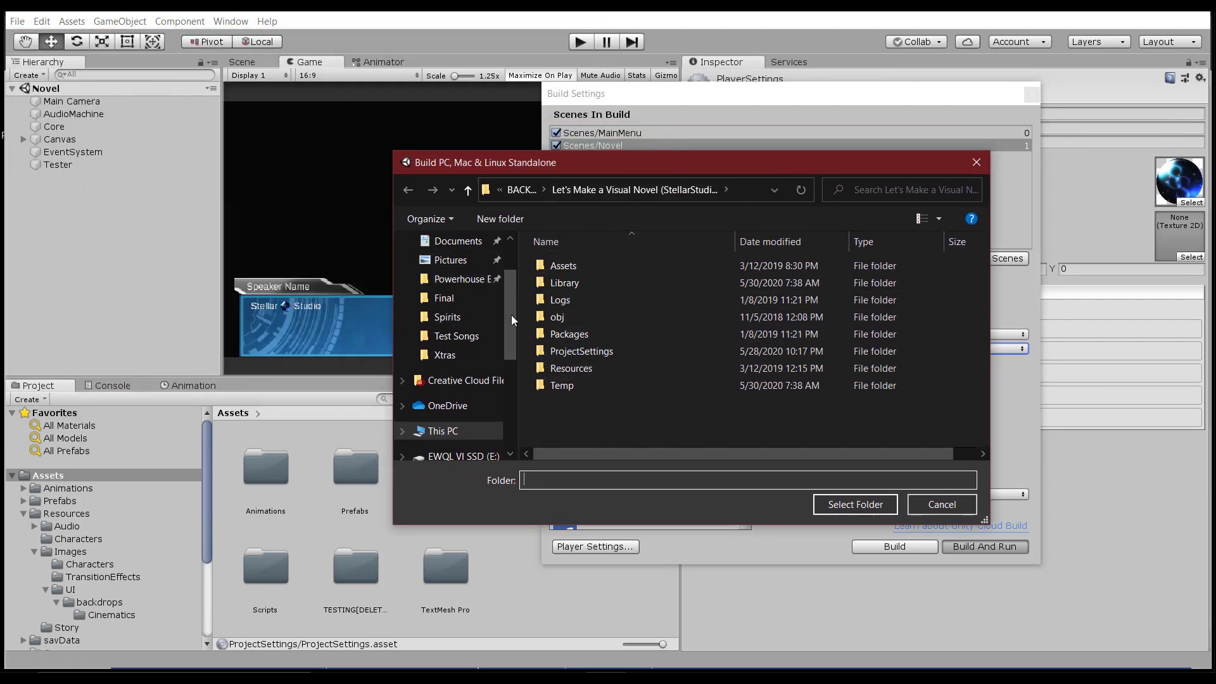
{"action": "left_click_drag", "start_coordinate": [510, 310], "coordinate": [509, 332]}
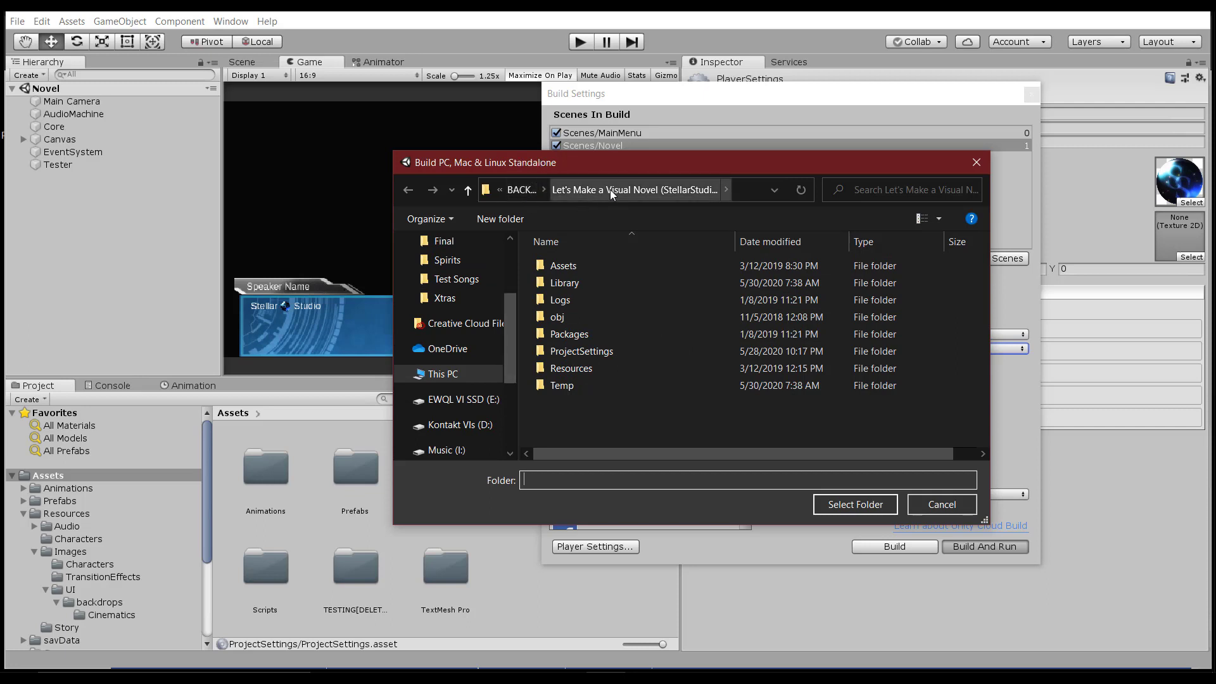
{"action": "right_click", "coordinate": [573, 412]}
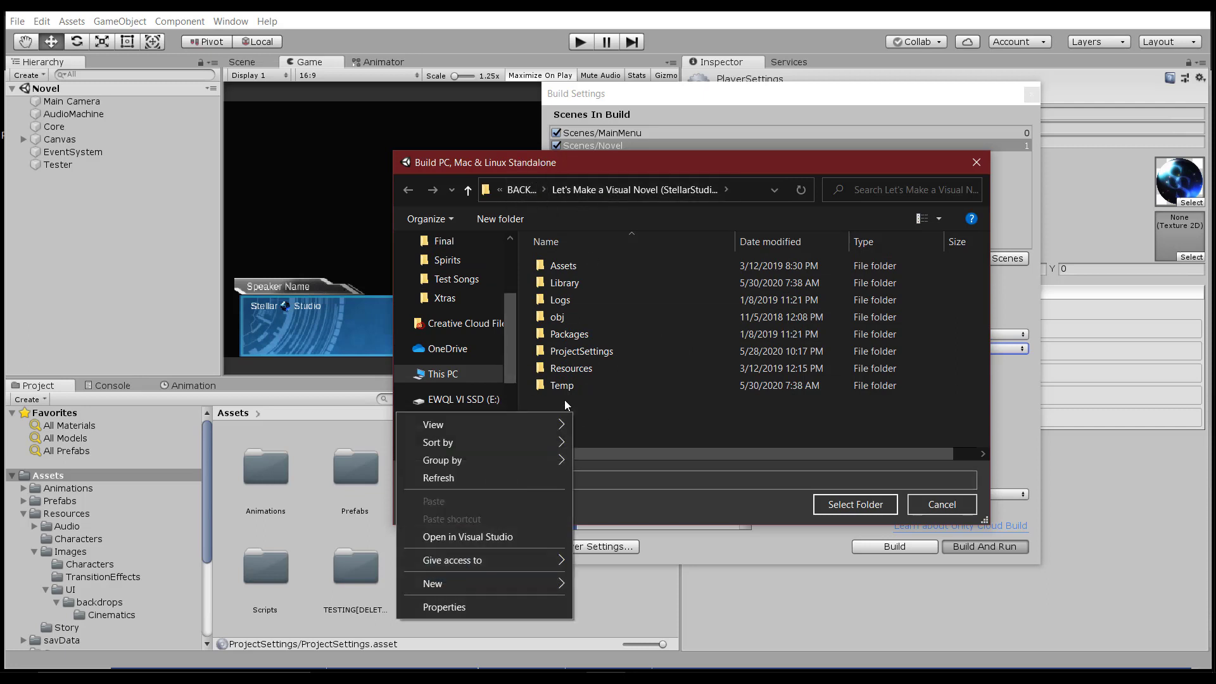
{"action": "mouse_move", "coordinate": [446, 583]}
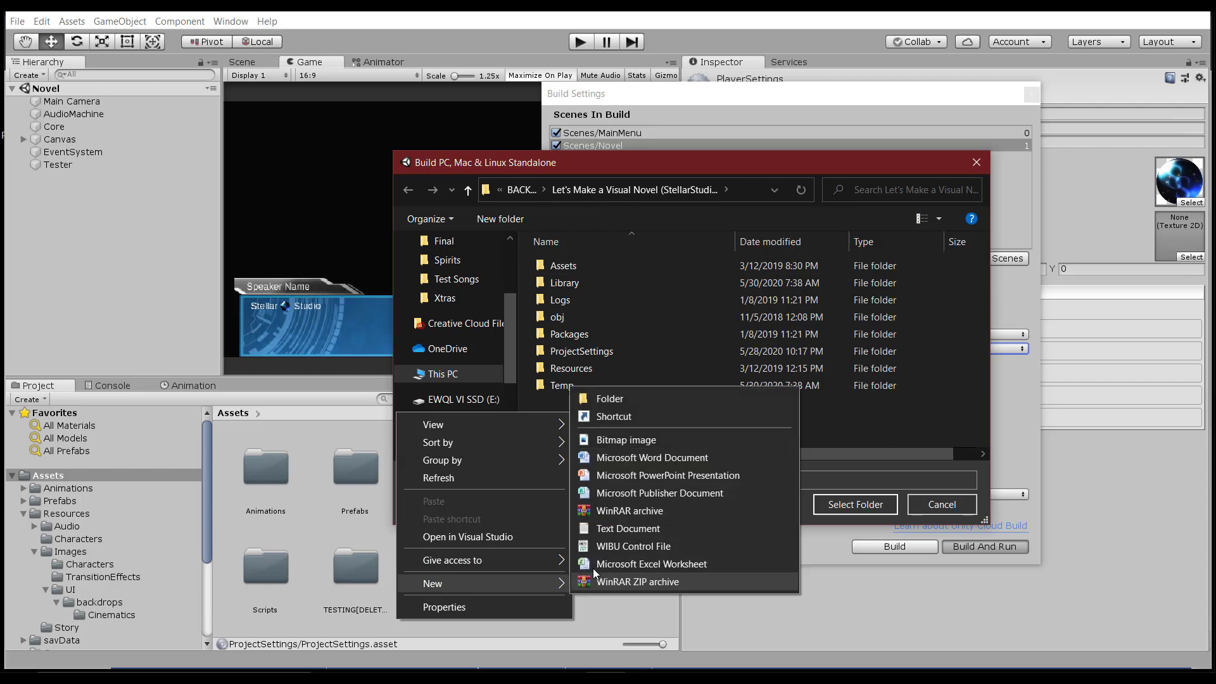
{"action": "left_click", "coordinate": [625, 400]}
{"action": "type", "text": "_BUILDS"}
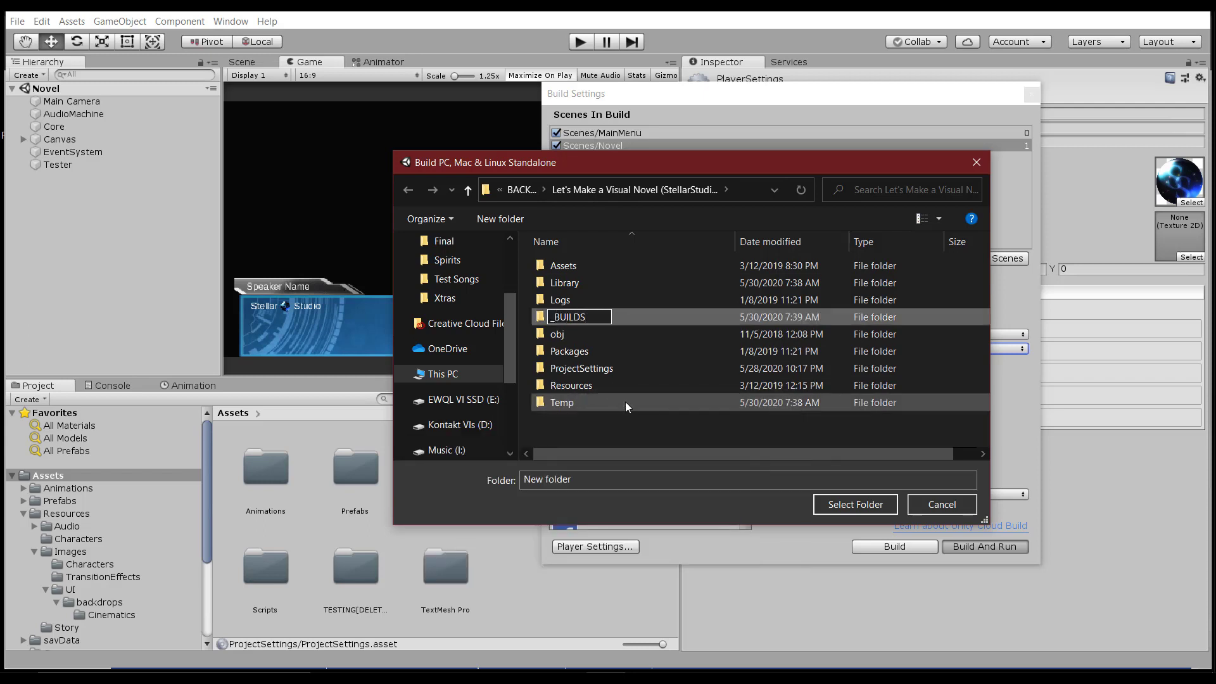
{"action": "key", "text": "Return"}
{"action": "key", "text": "Return"}
Create a 'Lets Make a Visual Novel' folder inside _BUILDS and open it.
{"action": "right_click", "coordinate": [555, 380]}
{"action": "mouse_move", "coordinate": [430, 567]}
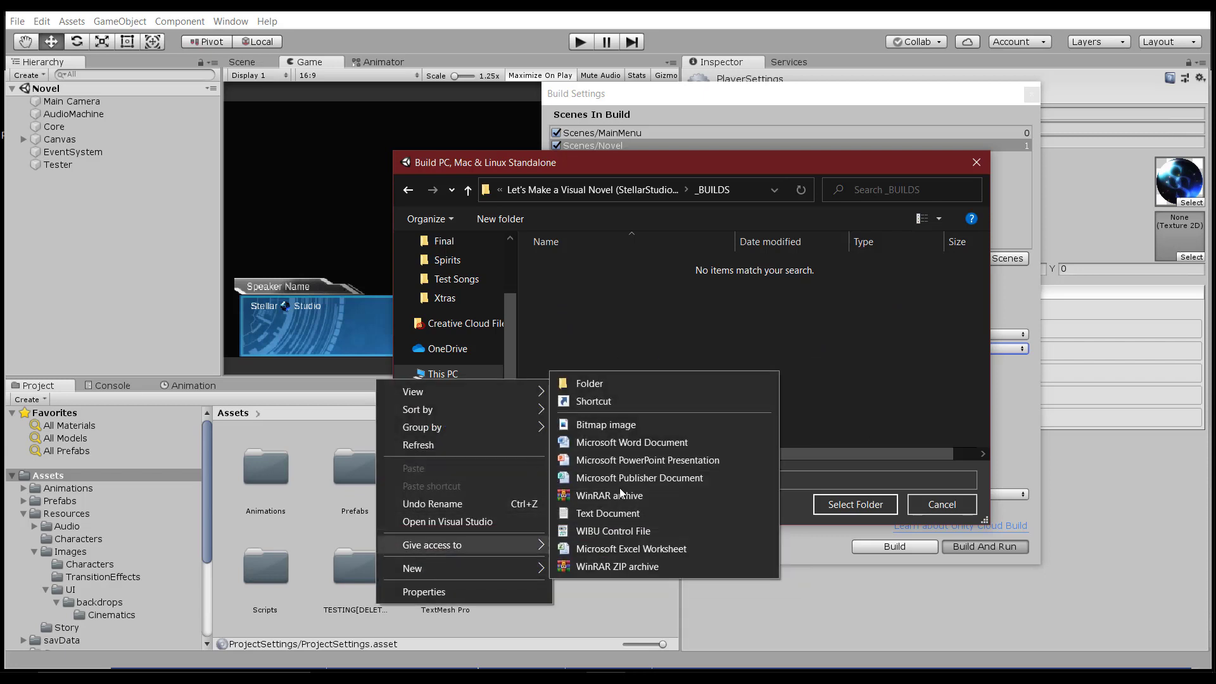
{"action": "left_click", "coordinate": [625, 385]}
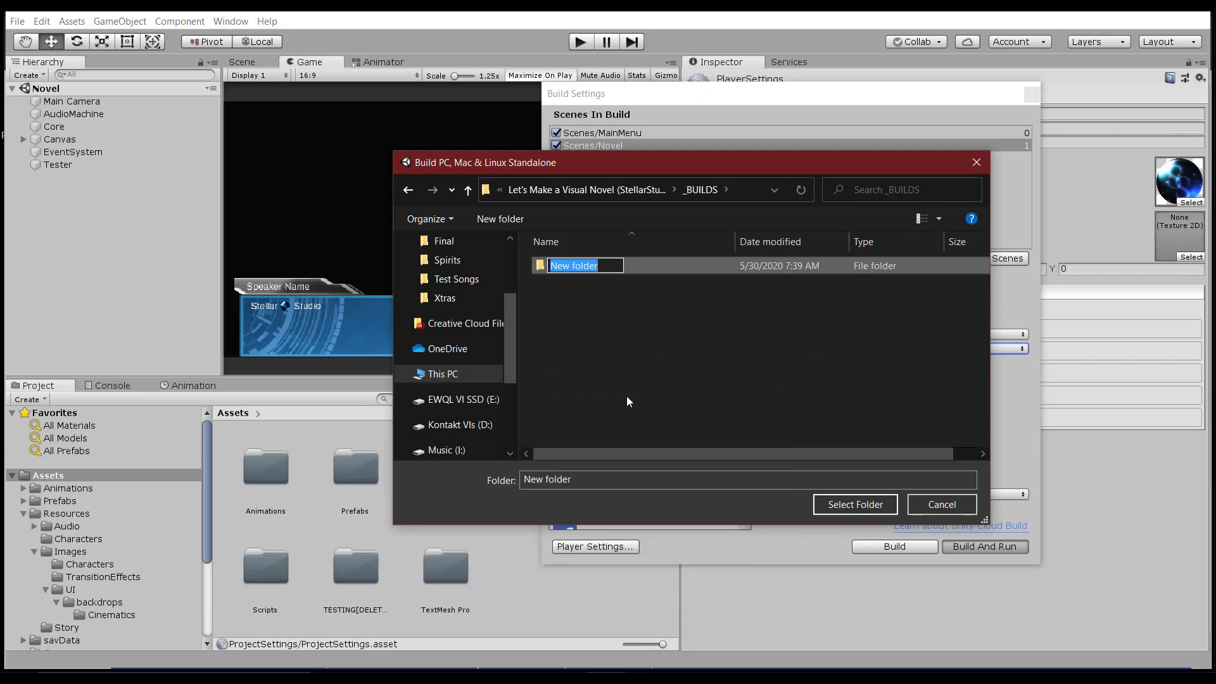
{"action": "key", "text": "BackSpace"}
{"action": "type", "text": "Visual"}
{"action": "key", "text": "ctrl+a"}
{"action": "type", "text": "Lets Make a Visual Novel"}
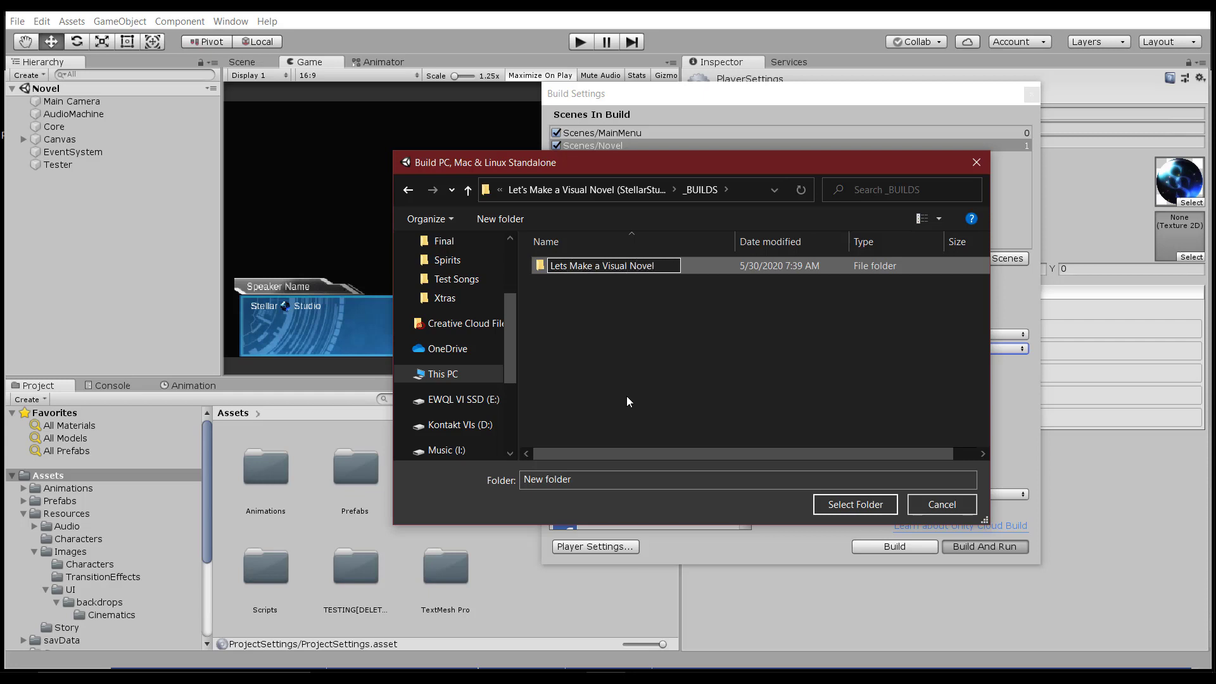
{"action": "key", "text": "Return"}
{"action": "key", "text": "Return"}
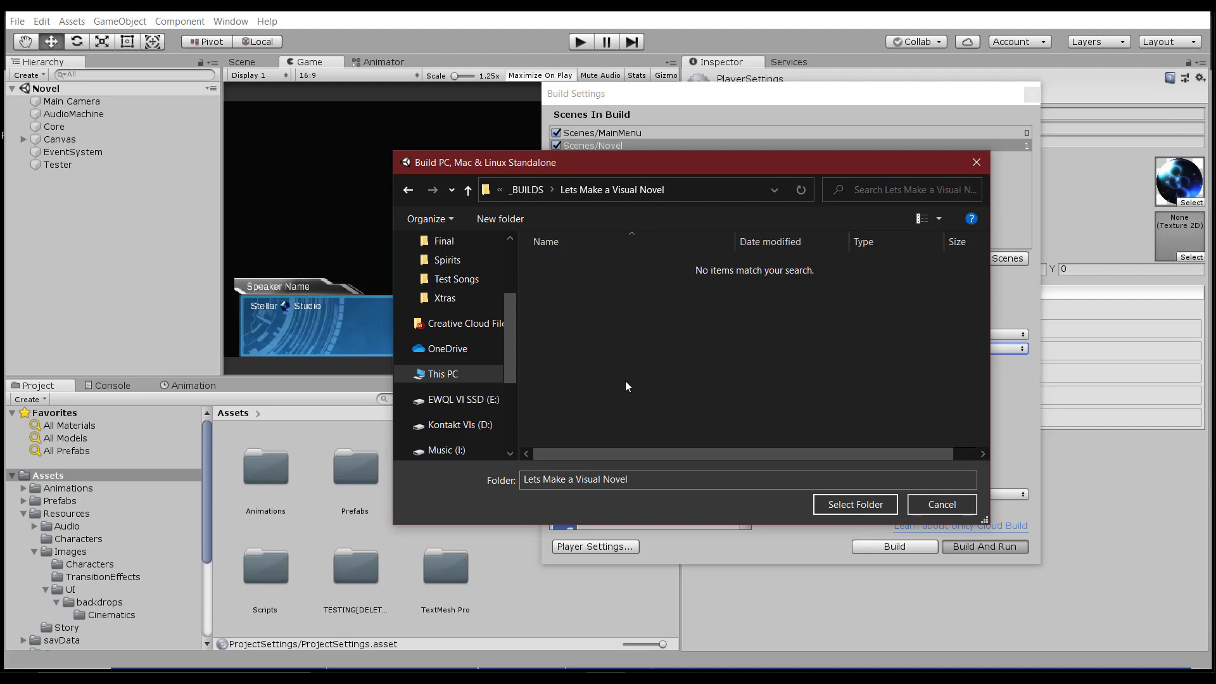
Build into the 'Lets Make a Visual Novel' folder and move the launched game's Configuration window aside.
{"action": "left_click", "coordinate": [854, 511]}
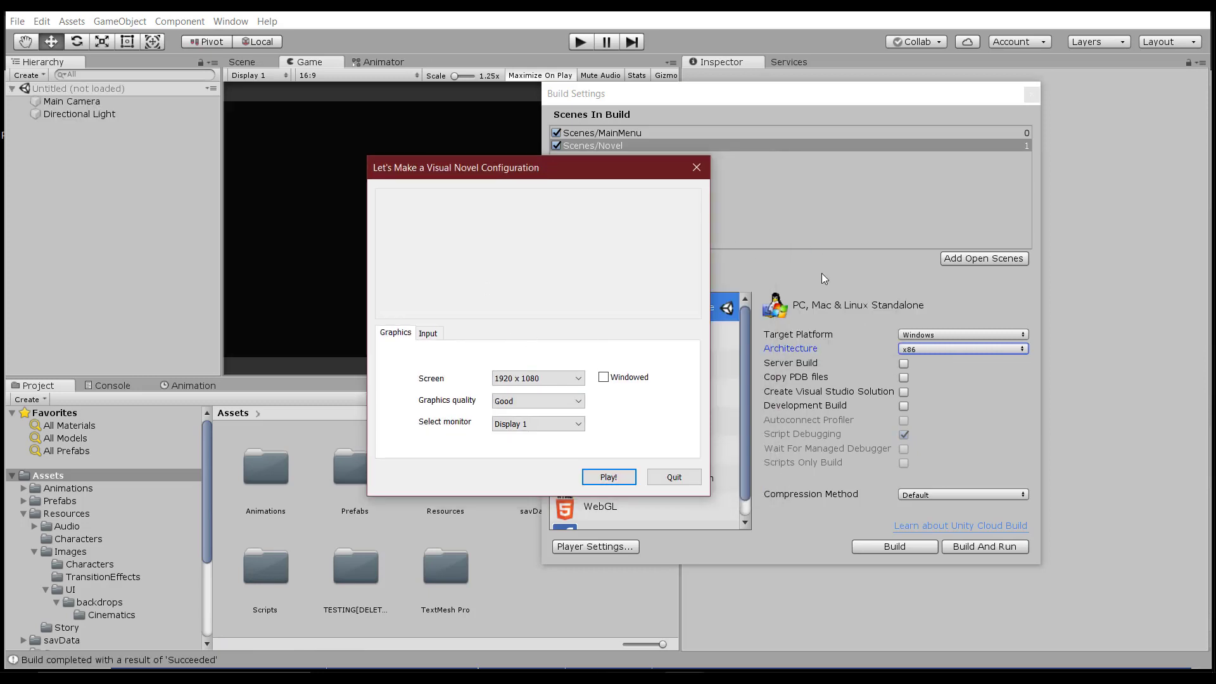
{"action": "left_click_drag", "start_coordinate": [538, 168], "coordinate": [738, 175]}
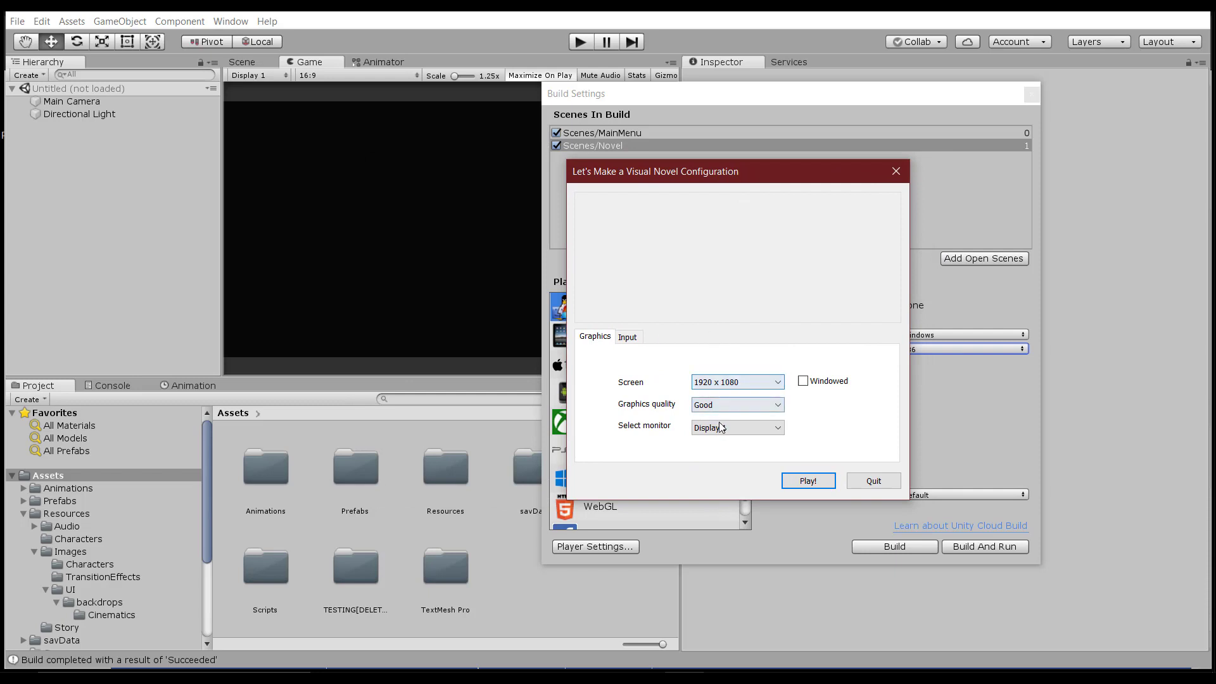
{"action": "left_click_drag", "start_coordinate": [756, 185], "coordinate": [372, 227]}
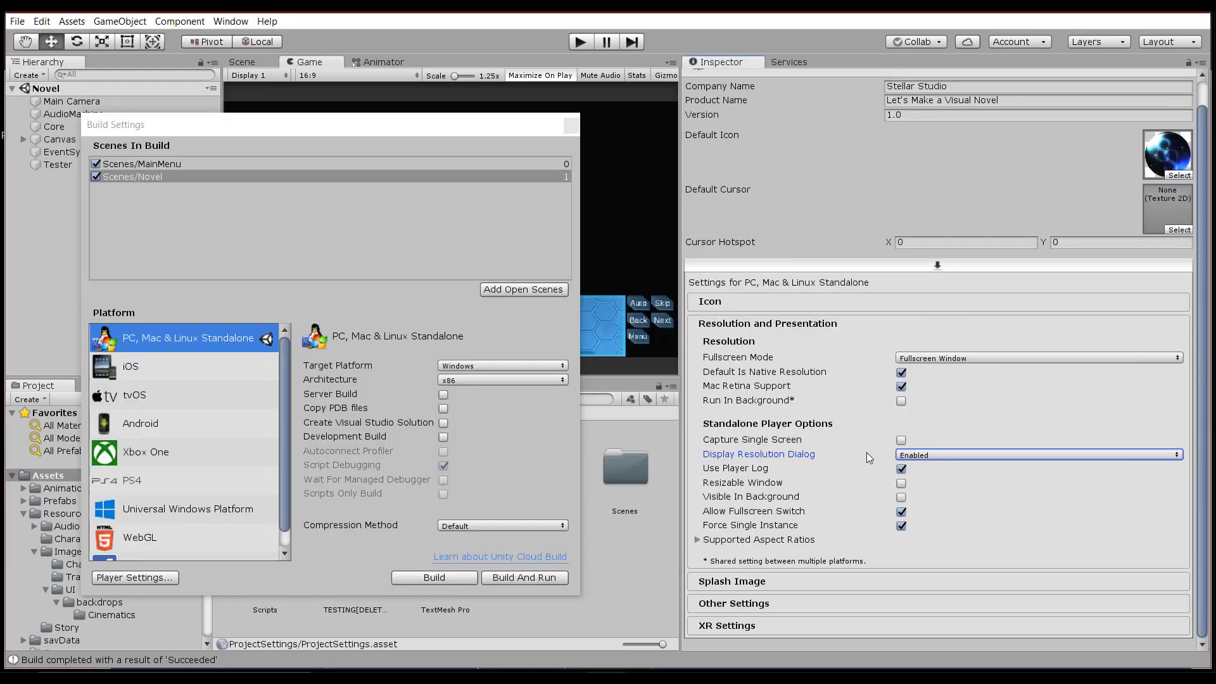
Change Player Settings' Display Resolution Dialog from Enabled to Disabled.
{"action": "left_click", "coordinate": [916, 457]}
{"action": "left_click", "coordinate": [942, 471]}
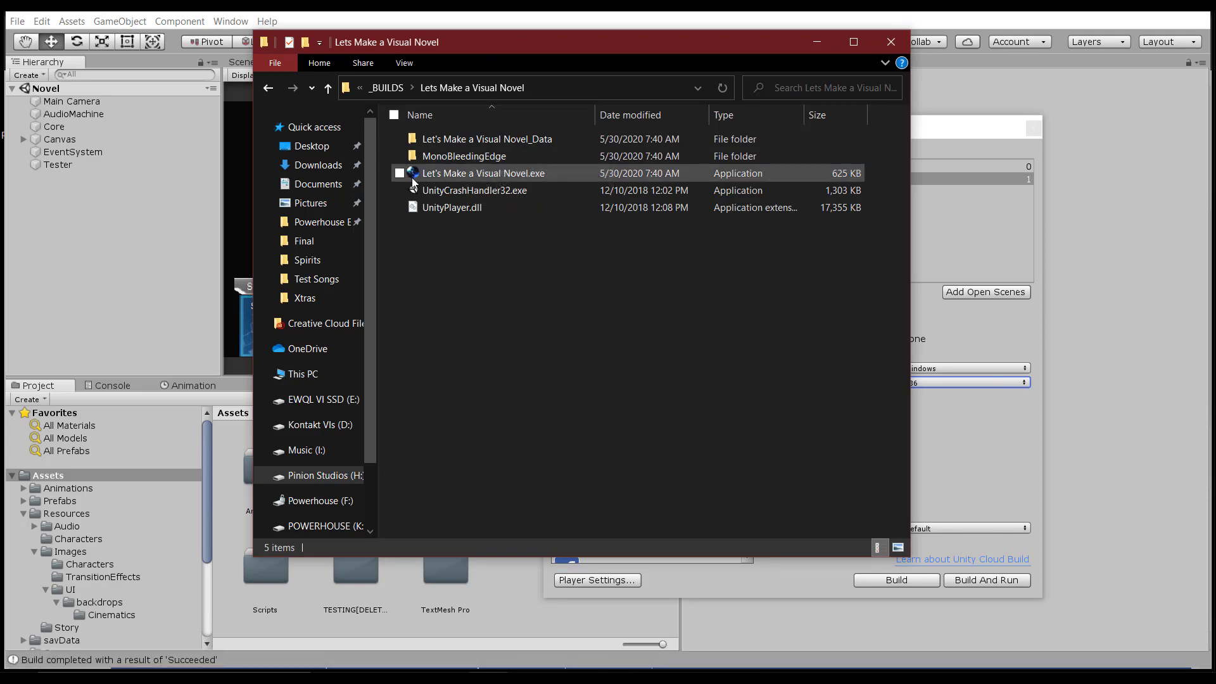
Run the built exe, close its Configuration window, then open the No Config build folder.
{"action": "double_click", "coordinate": [541, 174]}
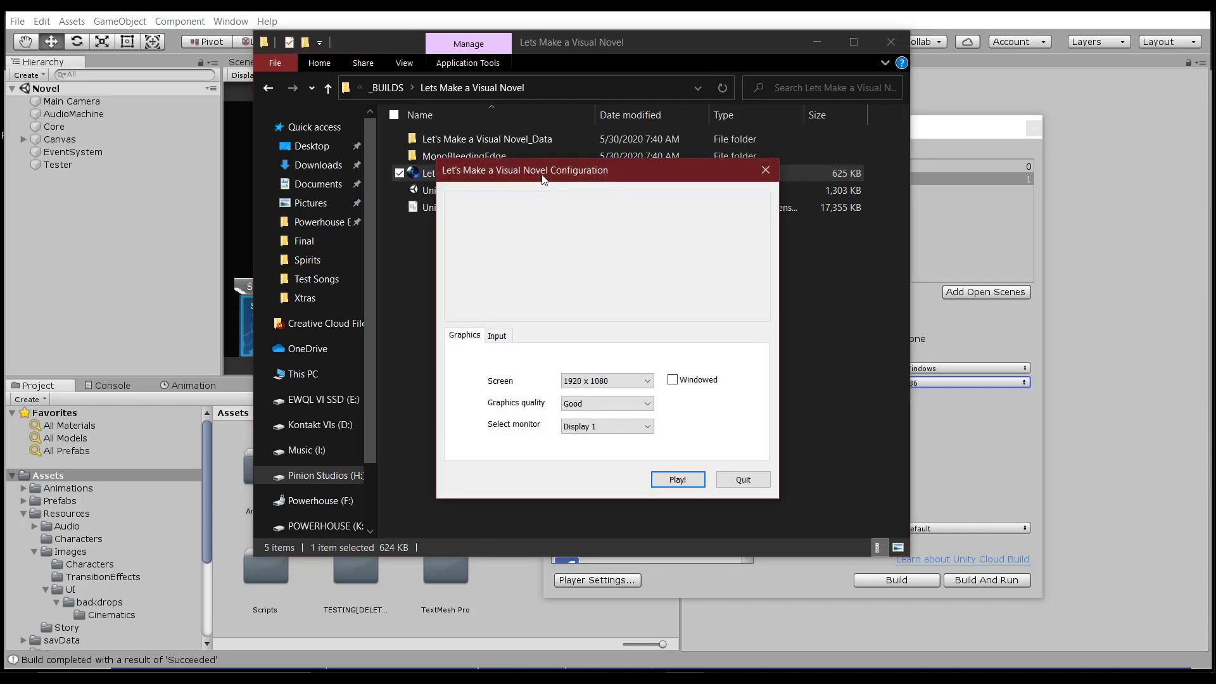
{"action": "left_click_drag", "start_coordinate": [625, 169], "coordinate": [687, 225]}
{"action": "left_click", "coordinate": [835, 223]}
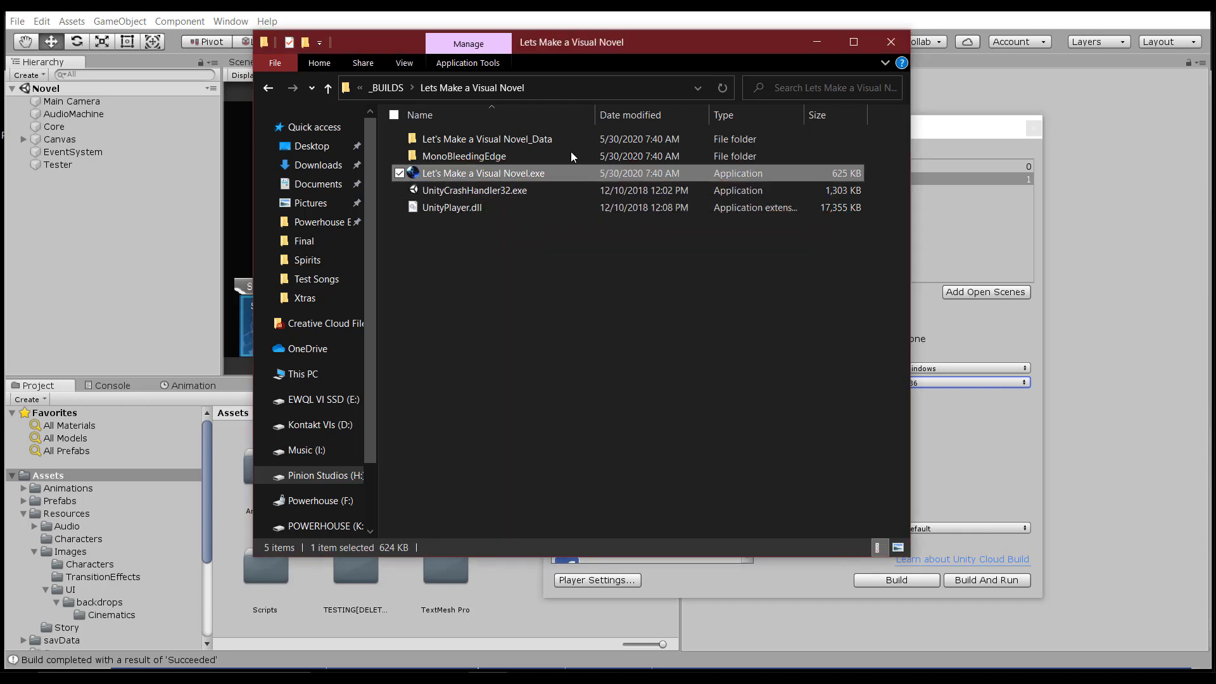
{"action": "left_click", "coordinate": [270, 90]}
{"action": "double_click", "coordinate": [488, 159]}
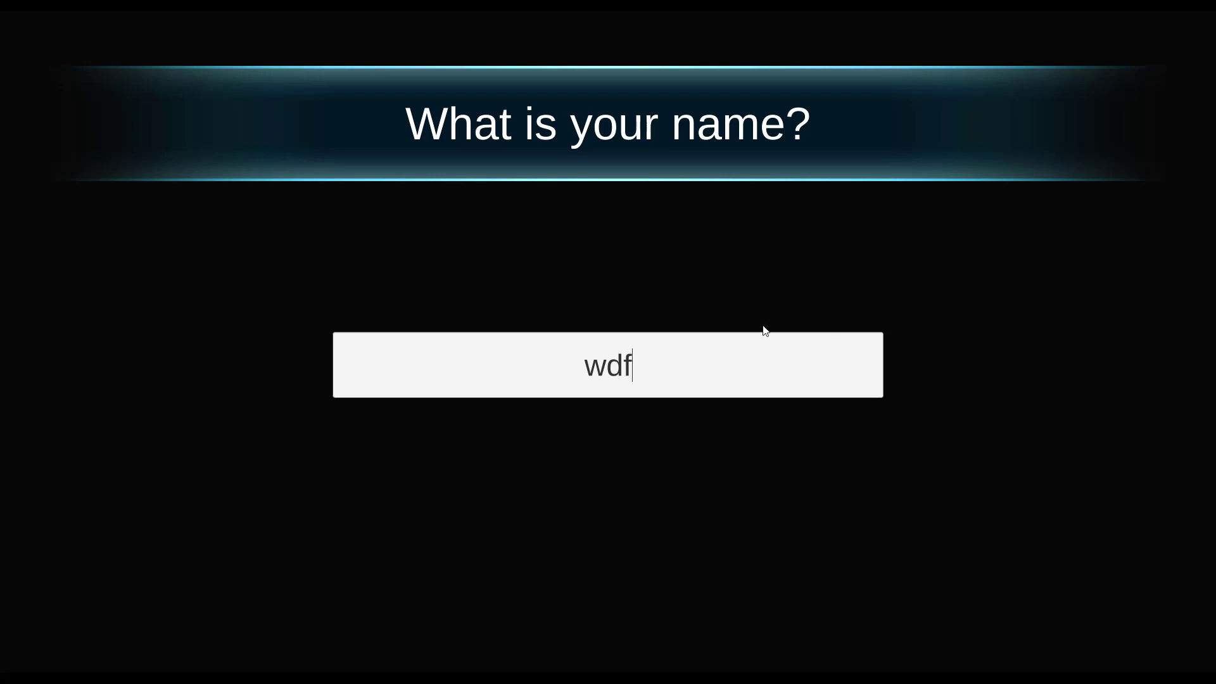
Quit the game with Alt+F4 and reopen the 'Lets Make a Visual Novel No Config' folder.
{"action": "key", "text": "alt+F4"}
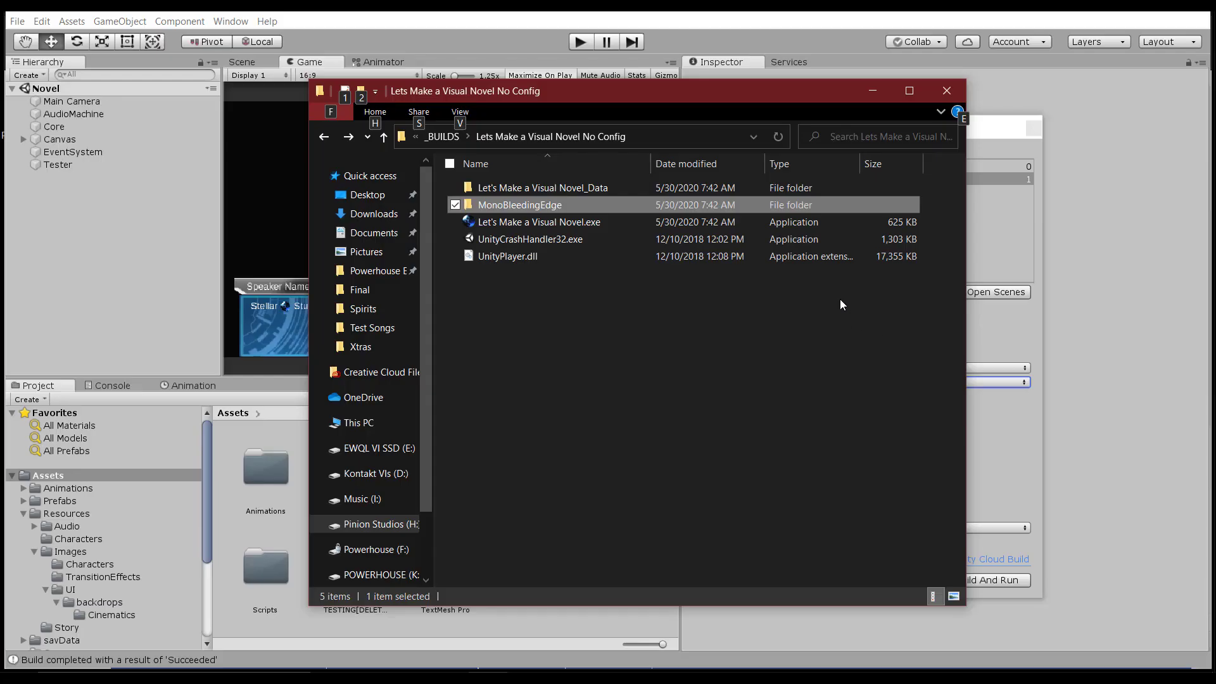
{"action": "left_click", "coordinate": [673, 311]}
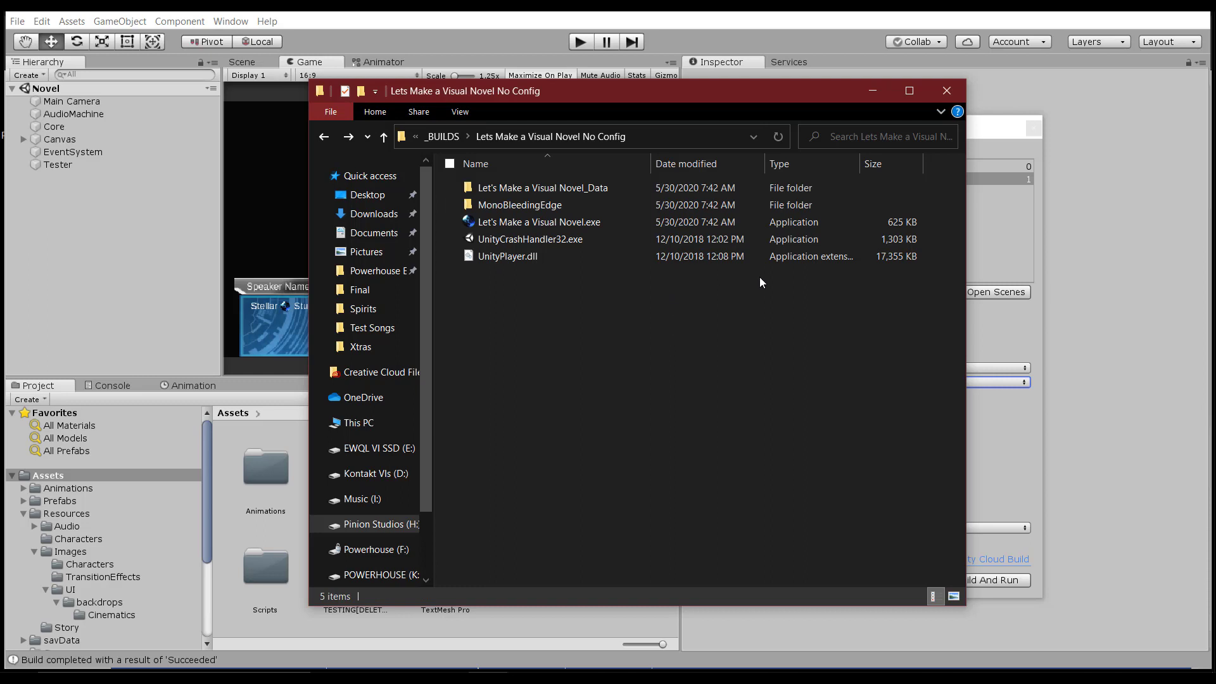
{"action": "left_click", "coordinate": [323, 137]}
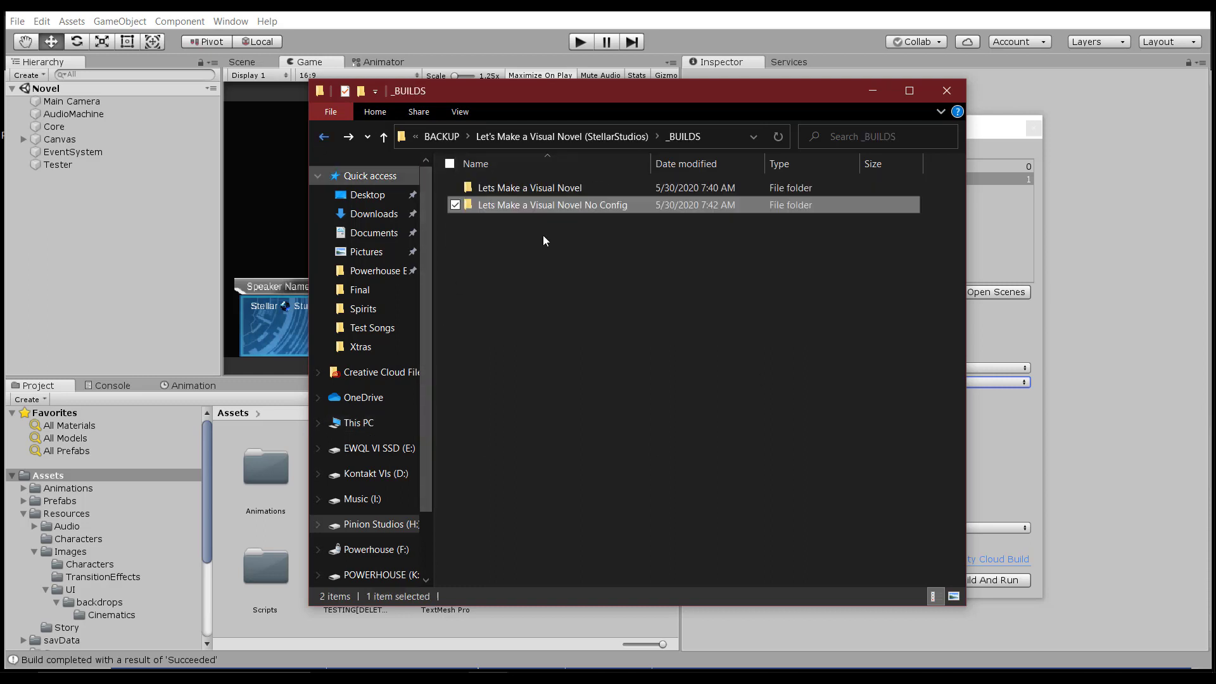
{"action": "double_click", "coordinate": [552, 203]}
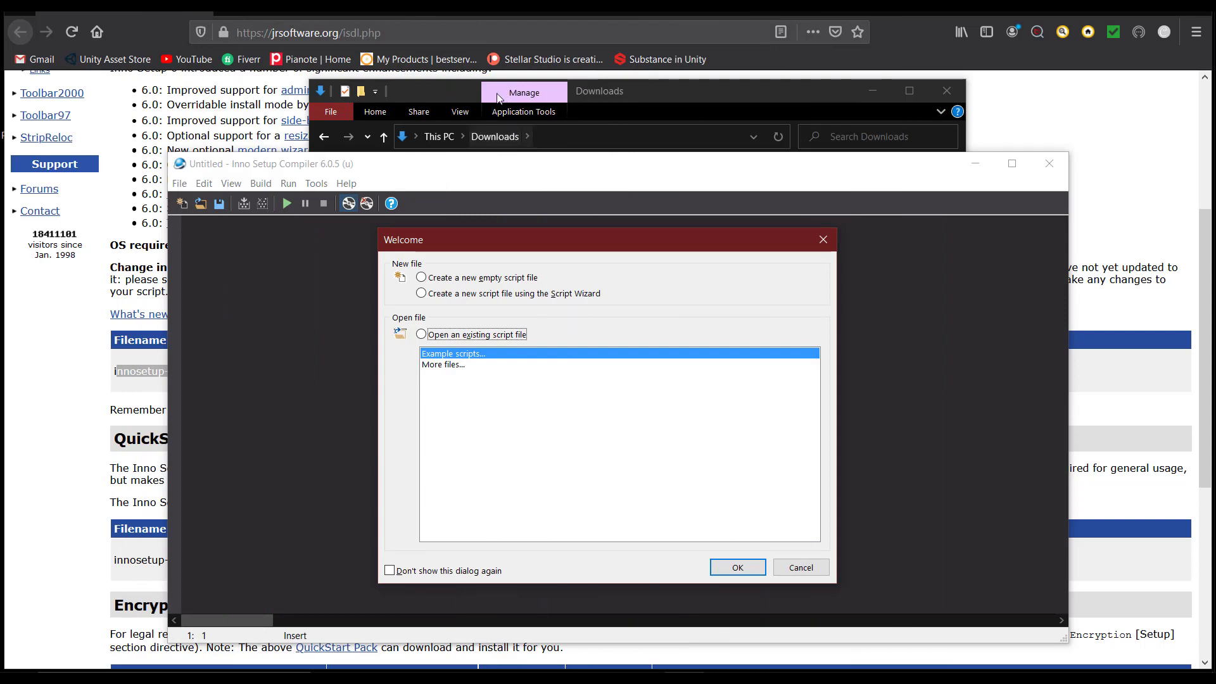
Bring Firefox's jrsoftware.org Inno Setup download page, listing innosetup-6.0.5.exe, to the front.
{"action": "left_click", "coordinate": [126, 36]}
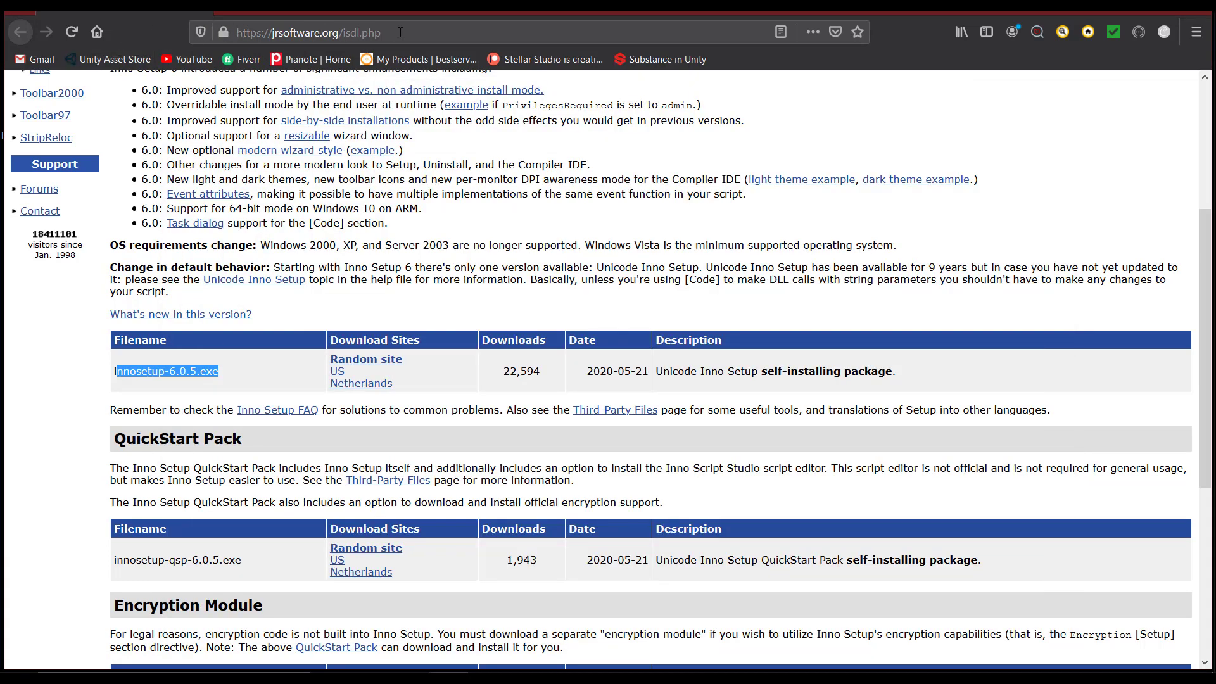
{"action": "left_click", "coordinate": [228, 368]}
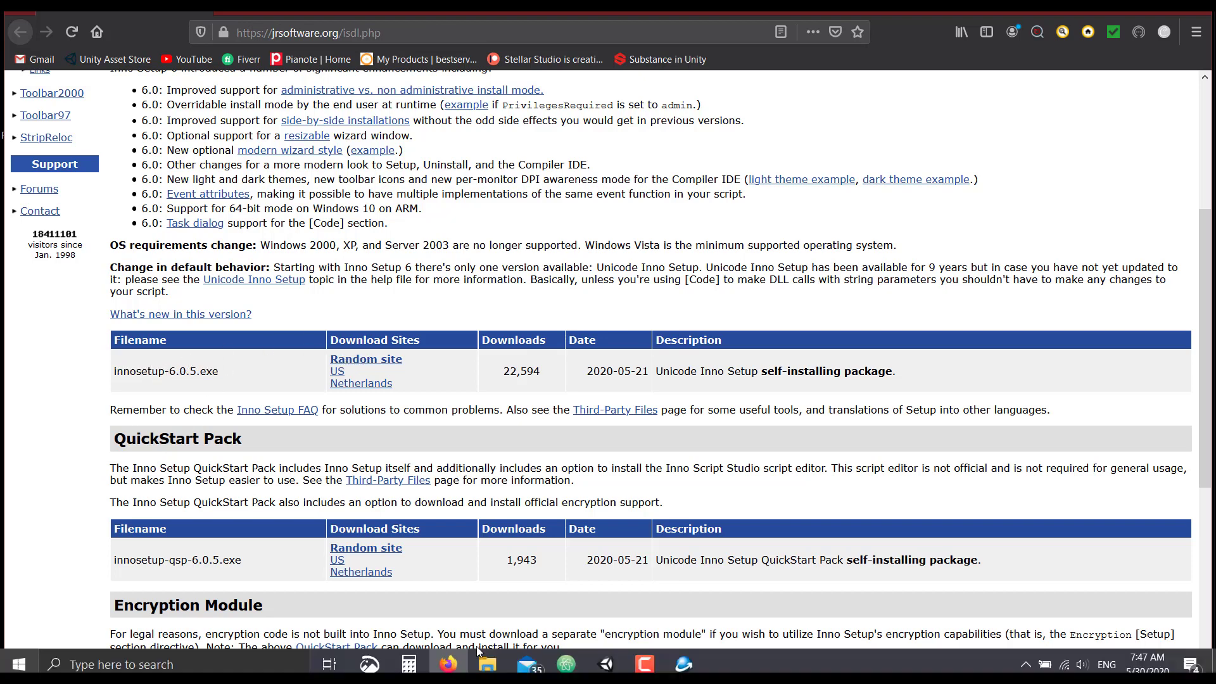
Start a new Script Wizard script in Inno Setup Compiler and advance past the Welcome page.
{"action": "left_click", "coordinate": [684, 657]}
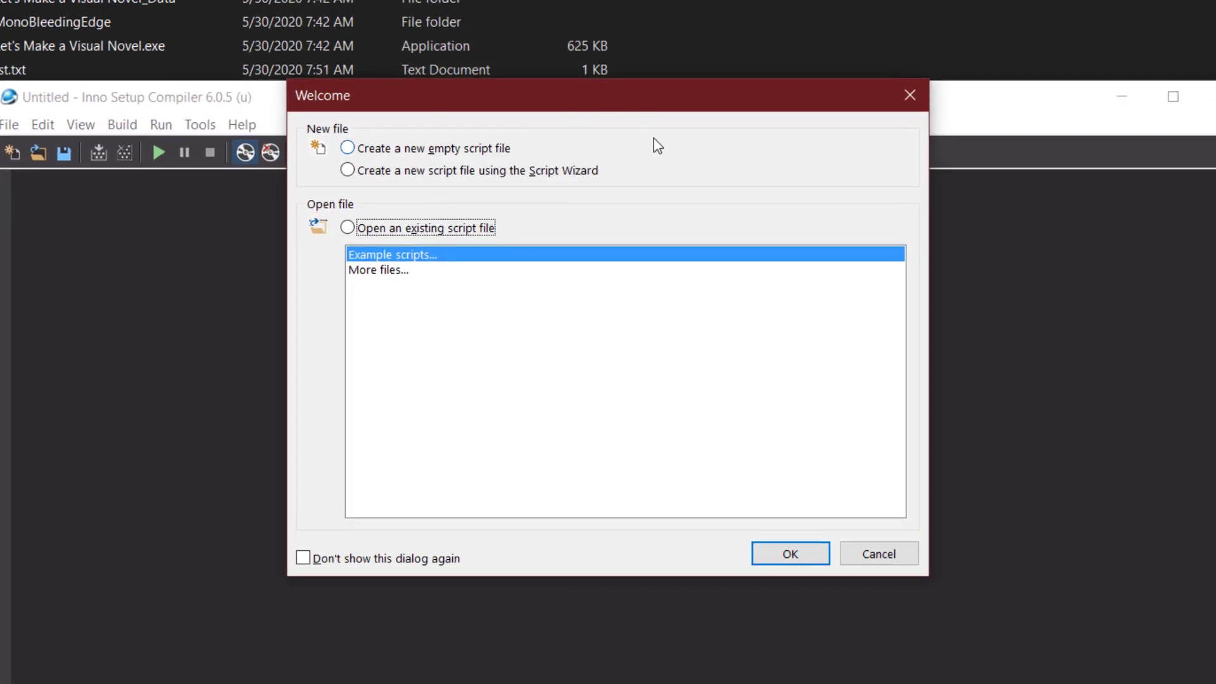
{"action": "left_click", "coordinate": [347, 170]}
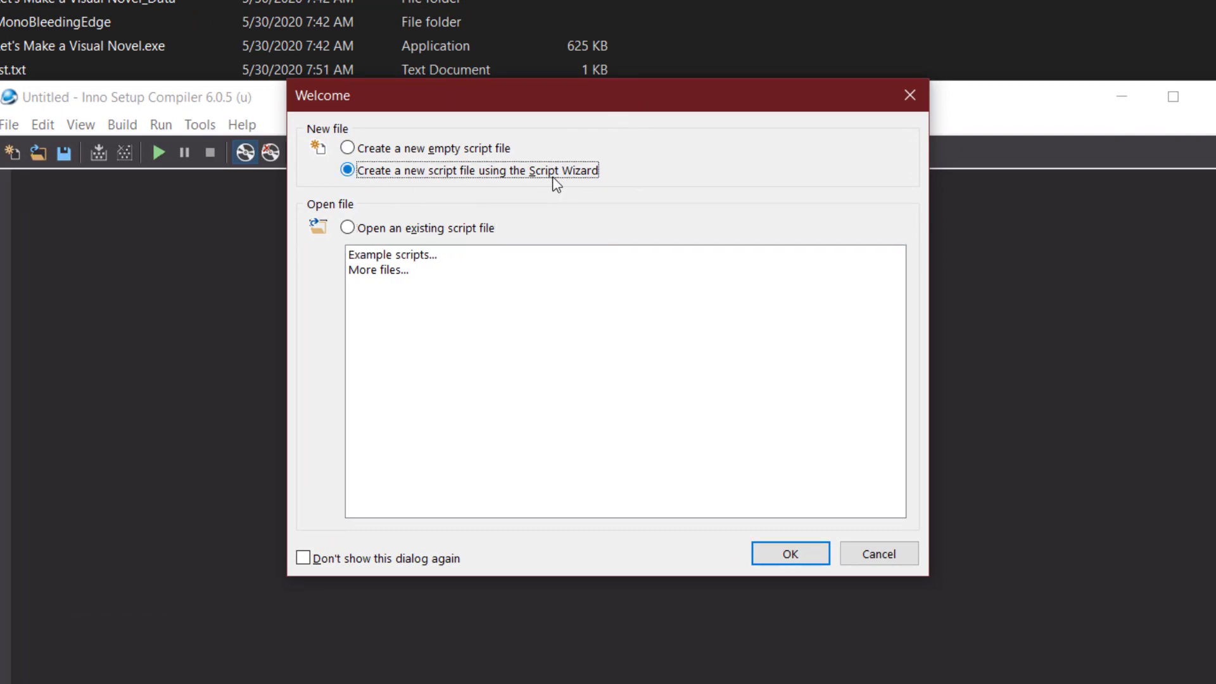
{"action": "left_click", "coordinate": [800, 557]}
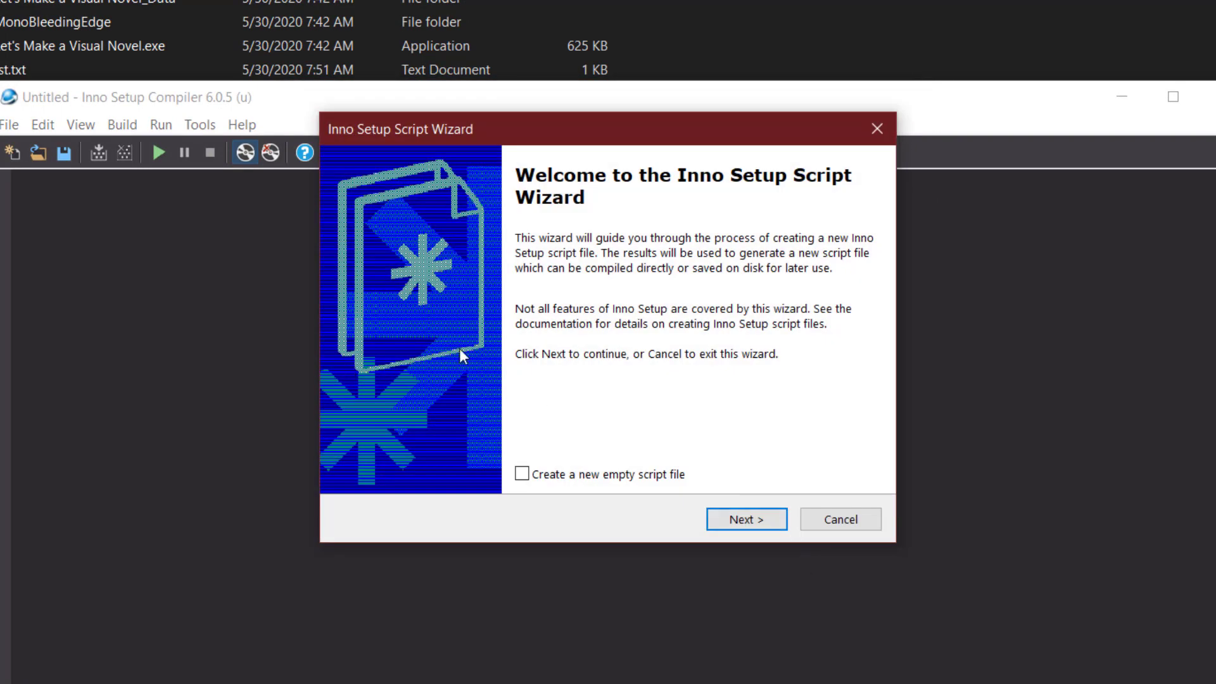
{"action": "left_click", "coordinate": [762, 518]}
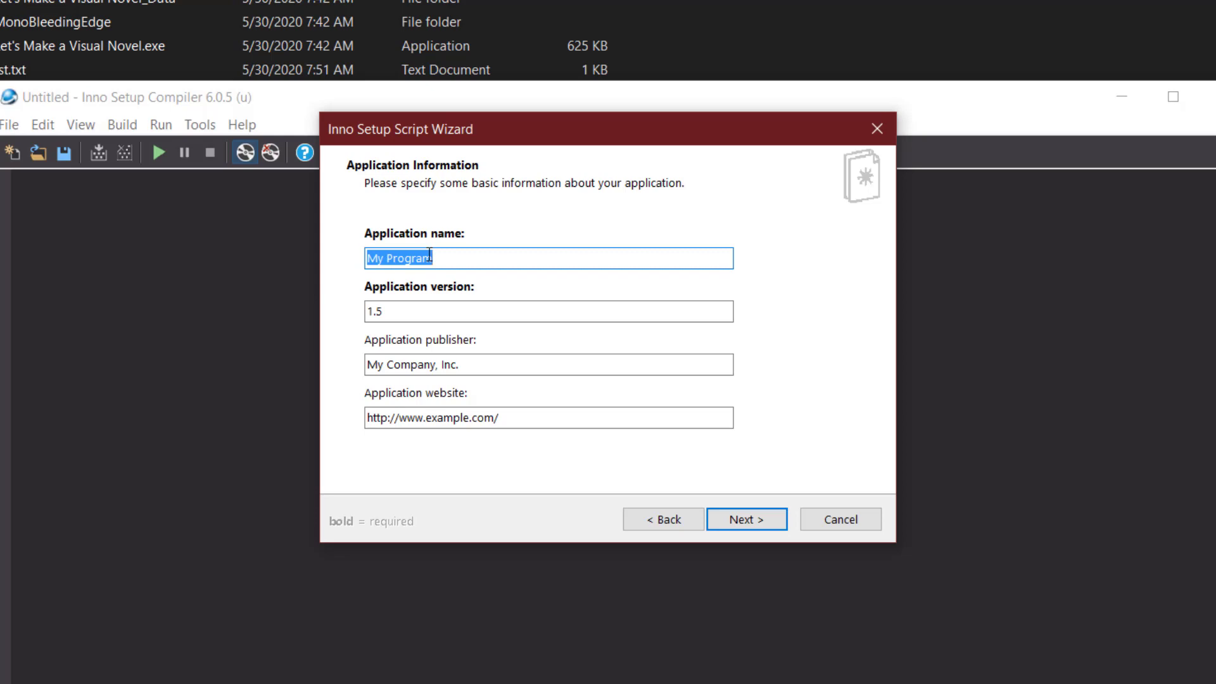
Enter name My Visual Novel Demo, version 1.0, publisher Stellar Studio, and clear the website field.
{"action": "type", "text": "My "}
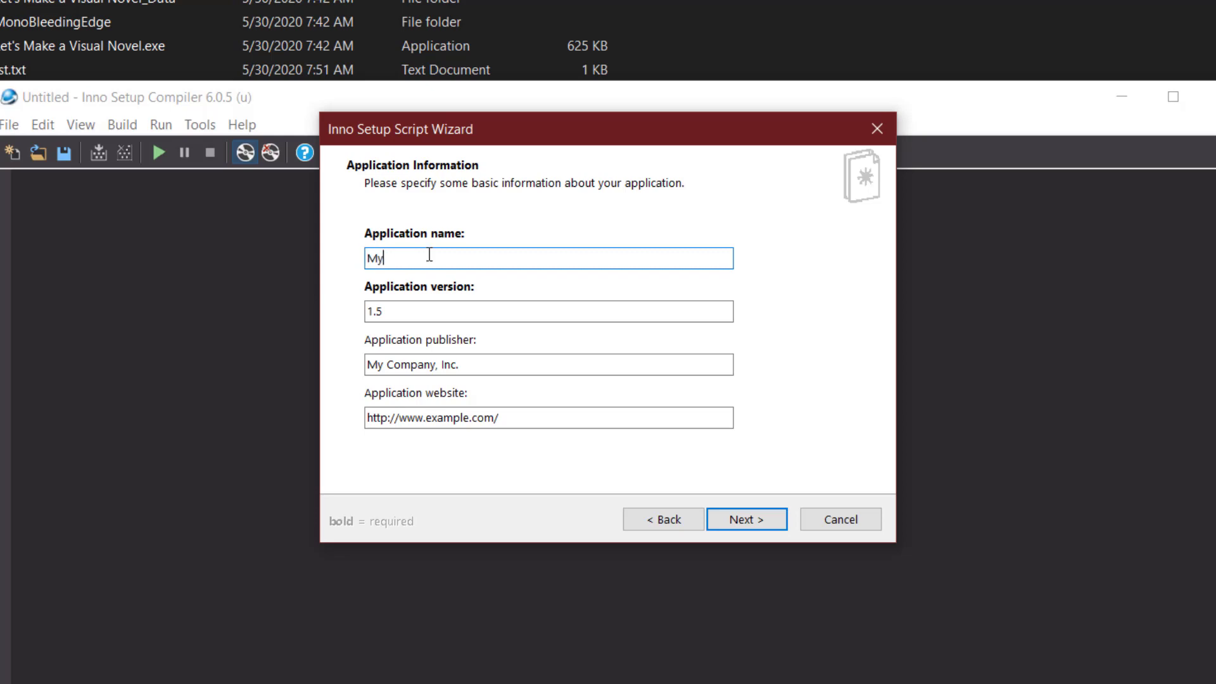
{"action": "type", "text": "Visual Novel Dm"}
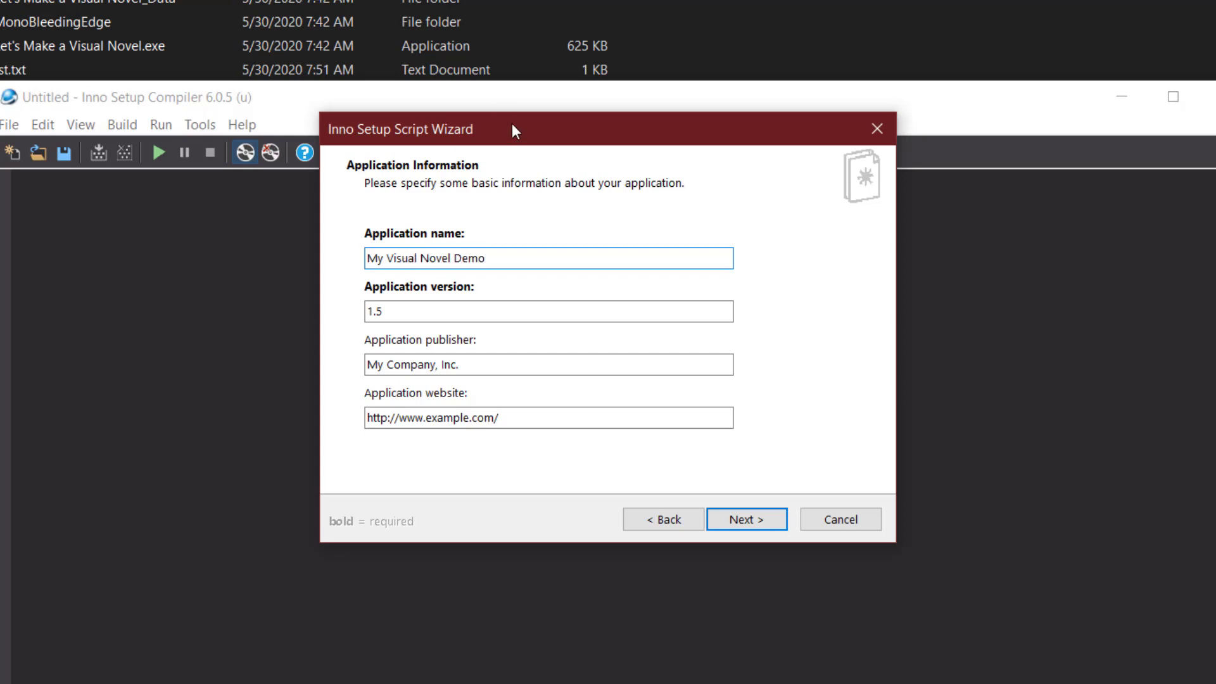
{"action": "left_click", "coordinate": [403, 313]}
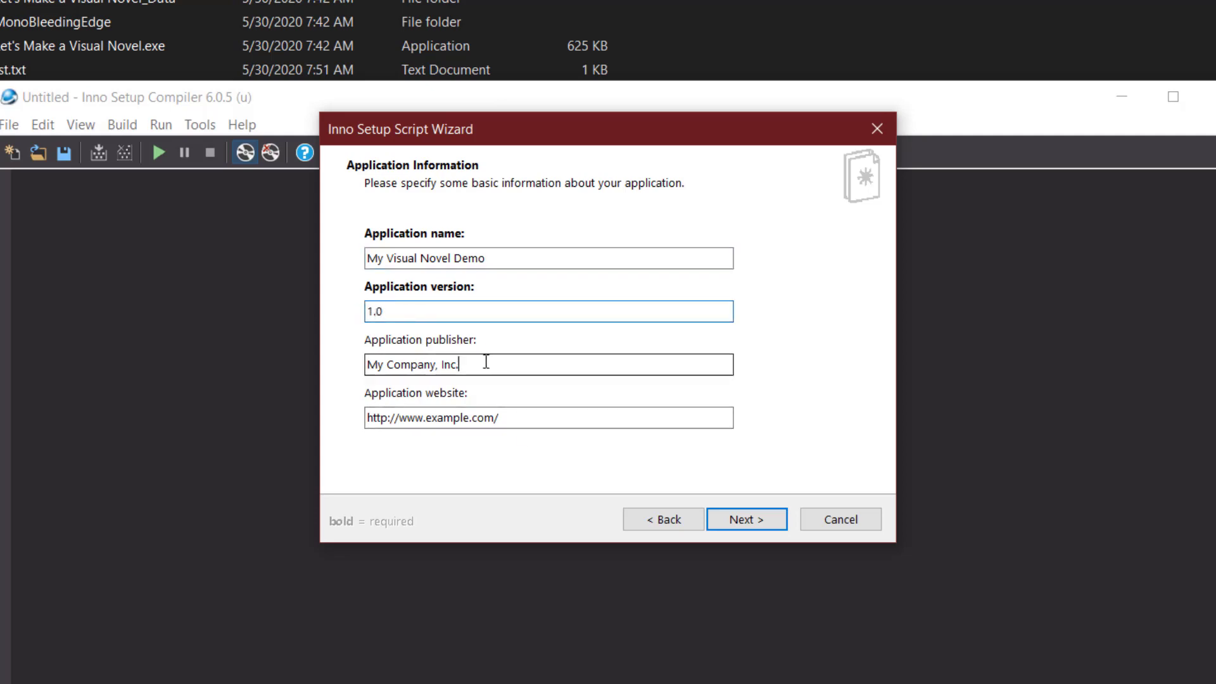
{"action": "key", "text": "Tab"}
{"action": "type", "text": "Stellar"}
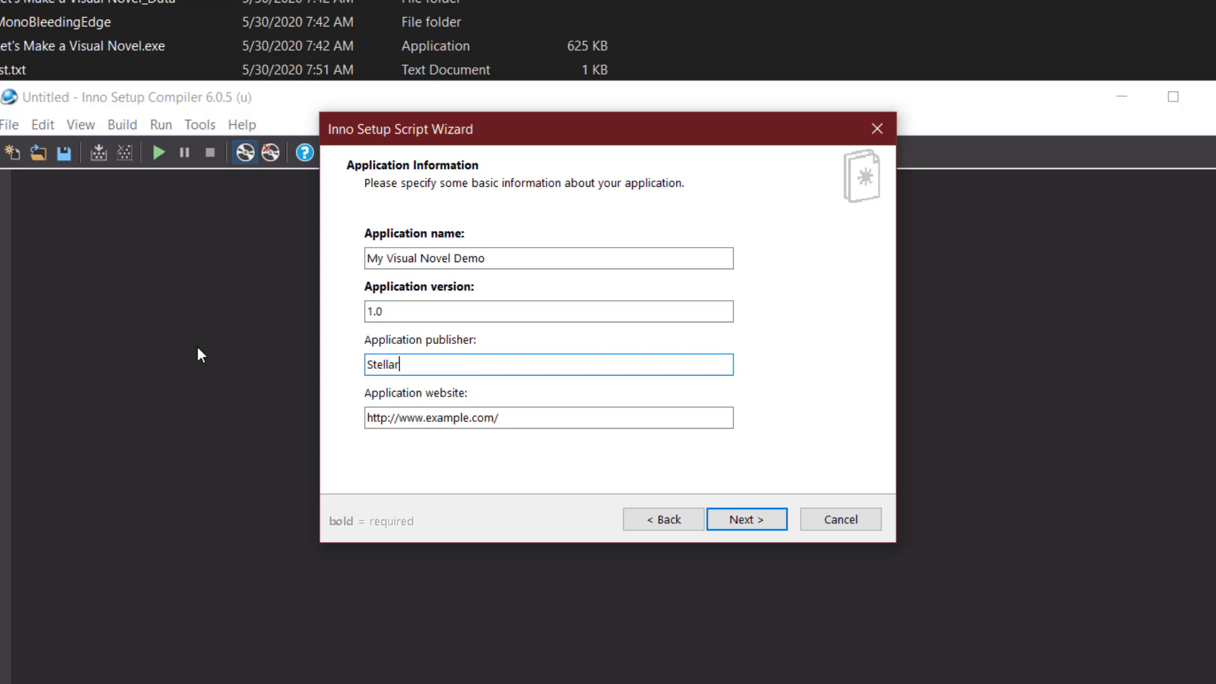
{"action": "type", "text": " Studio"}
{"action": "left_click_drag", "start_coordinate": [526, 424], "coordinate": [108, 441]}
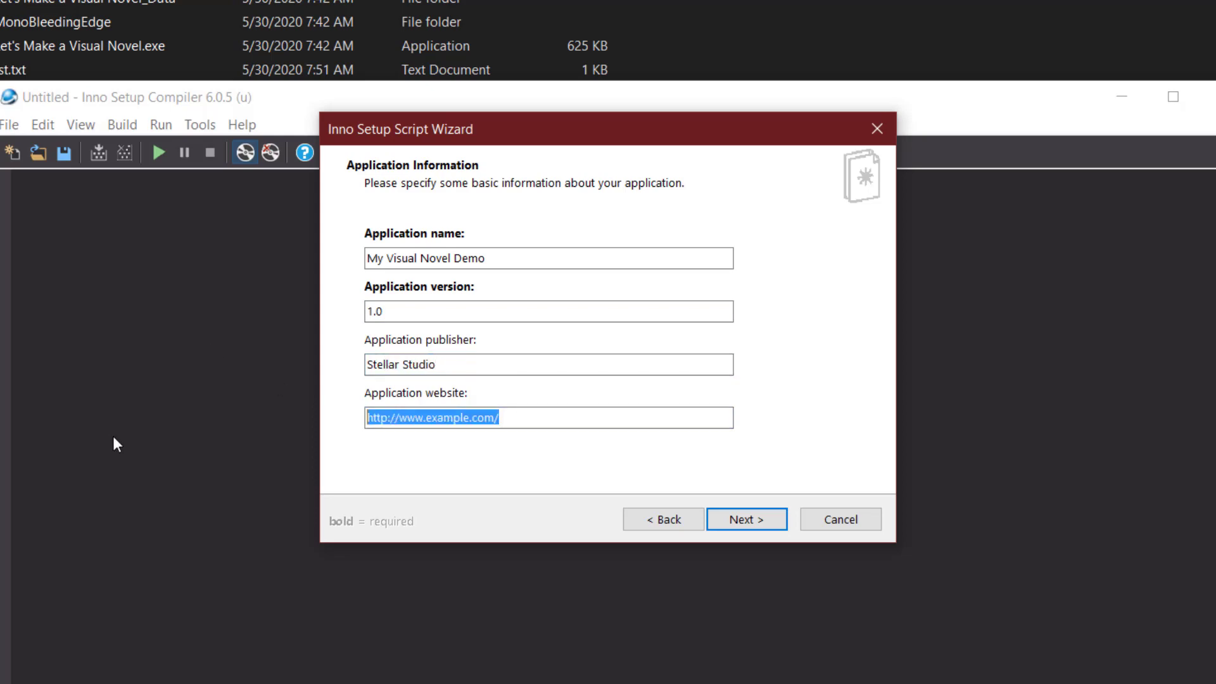
{"action": "key", "text": "BackSpace"}
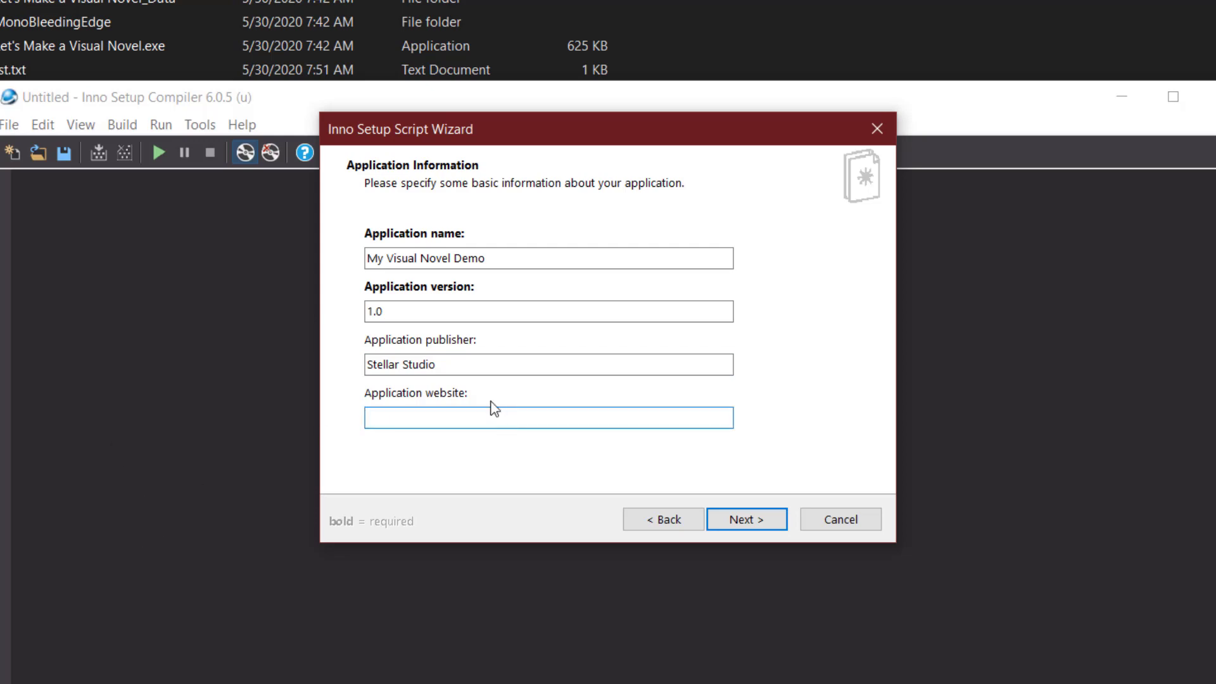
Keep 'Program Files folder' as the install base folder and continue to Application Files.
{"action": "left_click", "coordinate": [761, 517]}
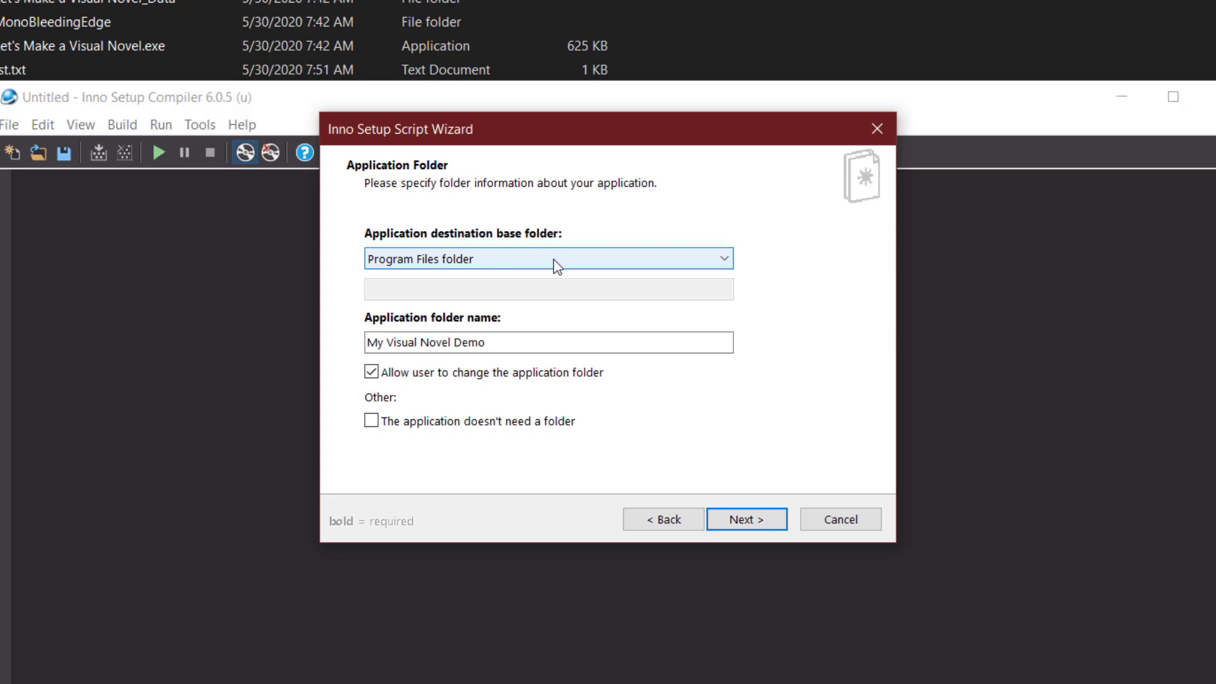
{"action": "left_click", "coordinate": [678, 260]}
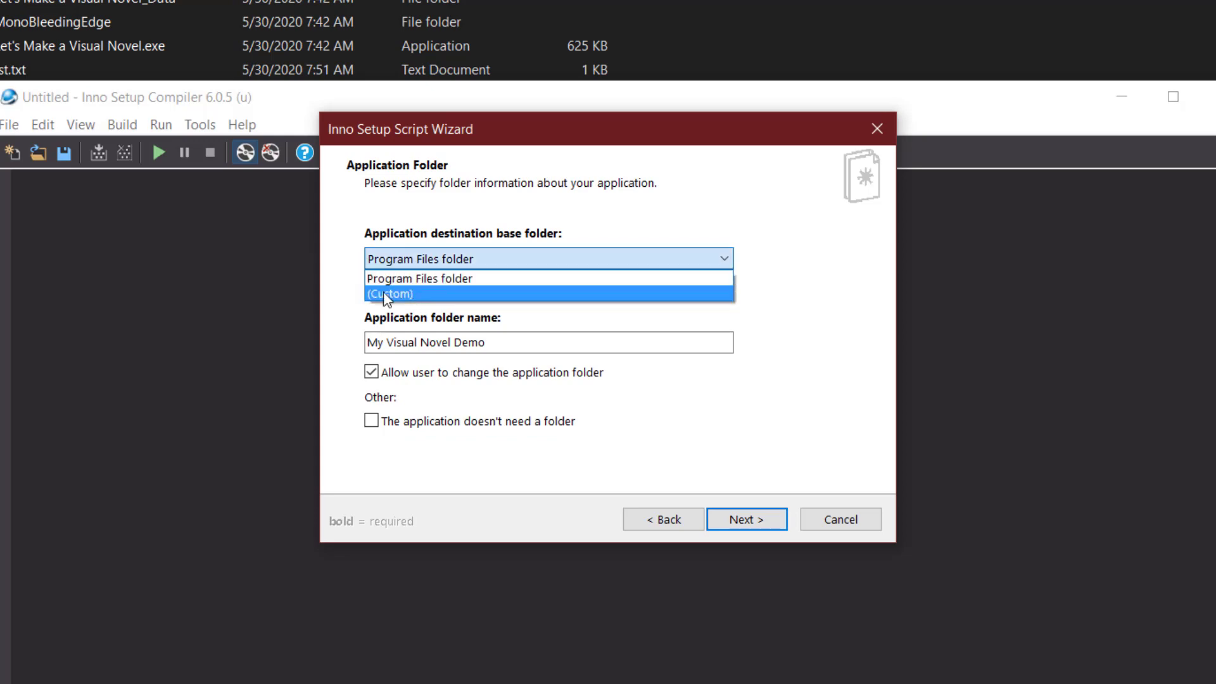
{"action": "left_click", "coordinate": [352, 301]}
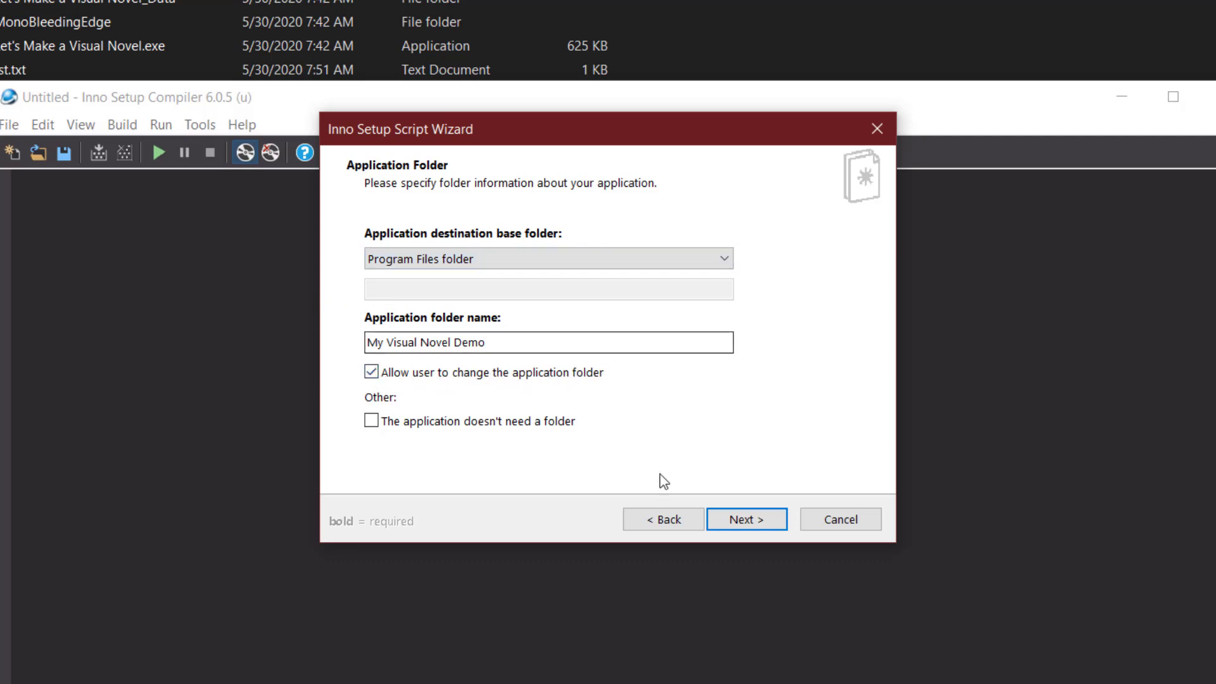
{"action": "left_click", "coordinate": [751, 526]}
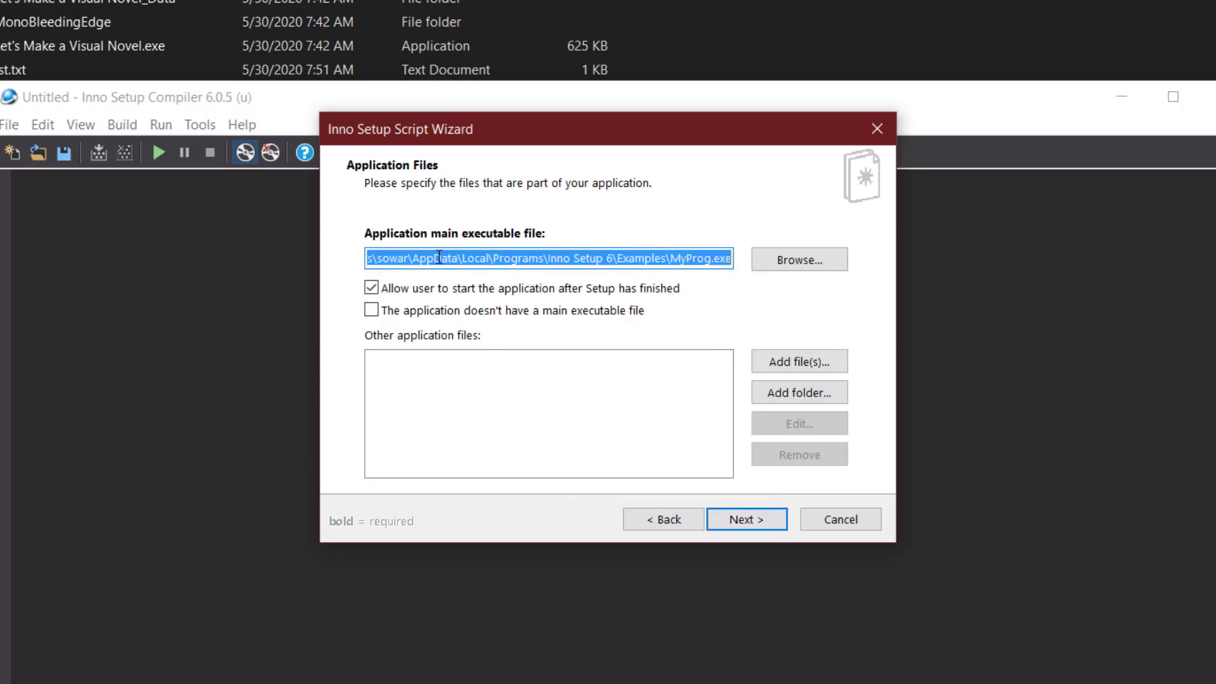
Browse for the main executable on the H: drive, into Game Development > Unity > _SERIES FOR MY CHANNEL.
{"action": "left_click", "coordinate": [799, 260]}
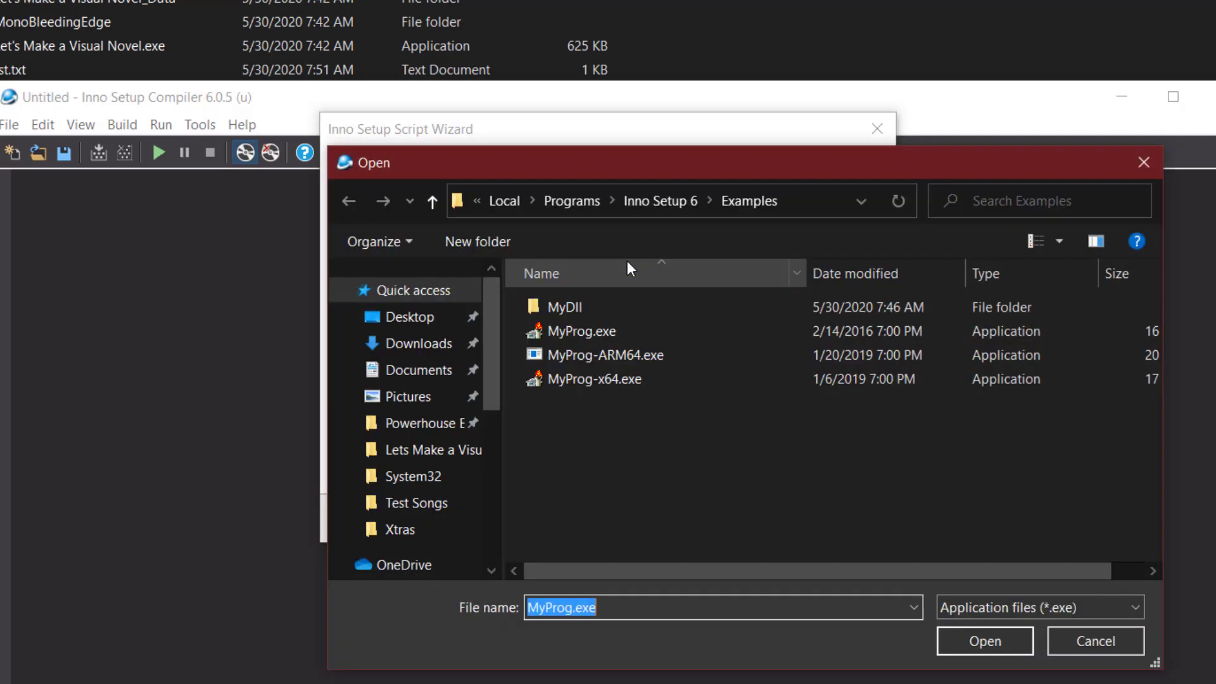
{"action": "scroll", "coordinate": [400, 370], "scroll_direction": "down", "scroll_amount": 2}
{"action": "scroll", "coordinate": [405, 374], "scroll_direction": "down", "scroll_amount": 3}
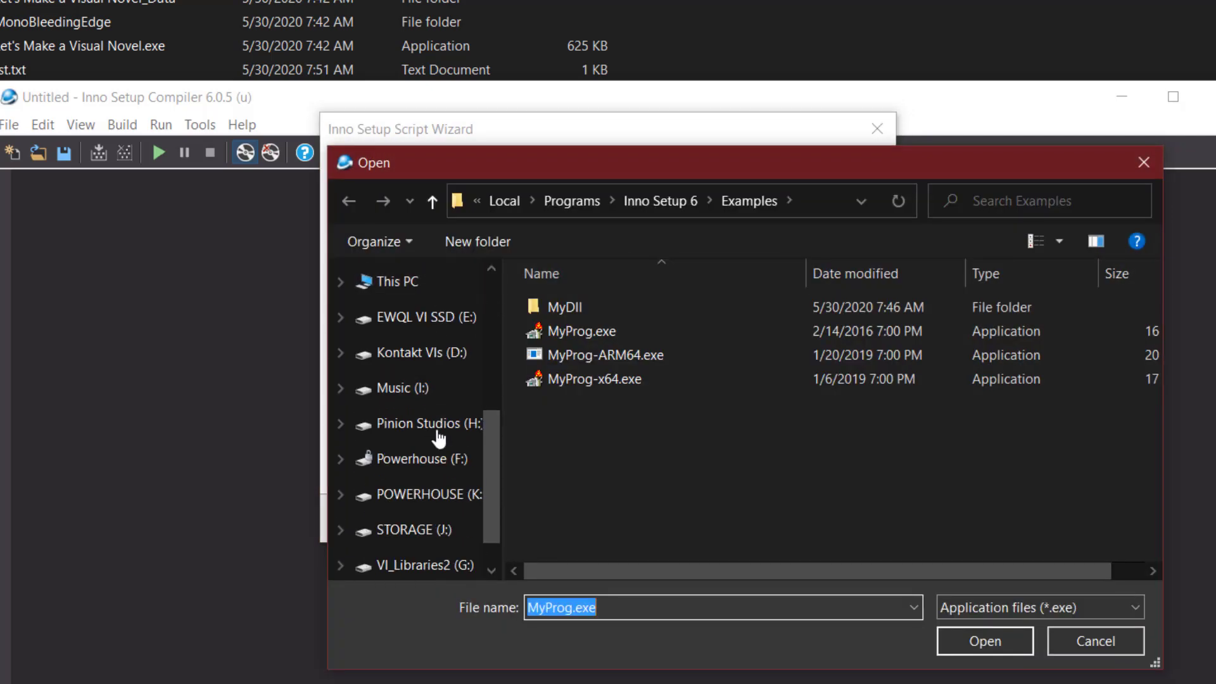
{"action": "left_click", "coordinate": [434, 429]}
{"action": "double_click", "coordinate": [605, 352]}
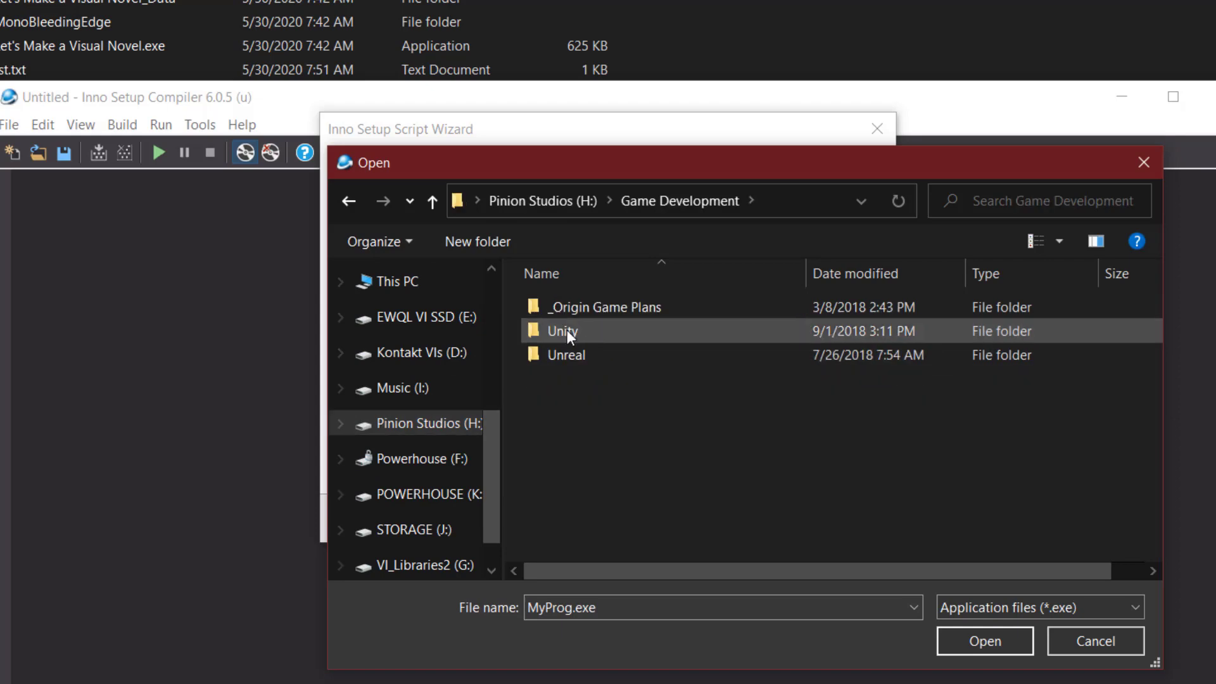
{"action": "double_click", "coordinate": [621, 329]}
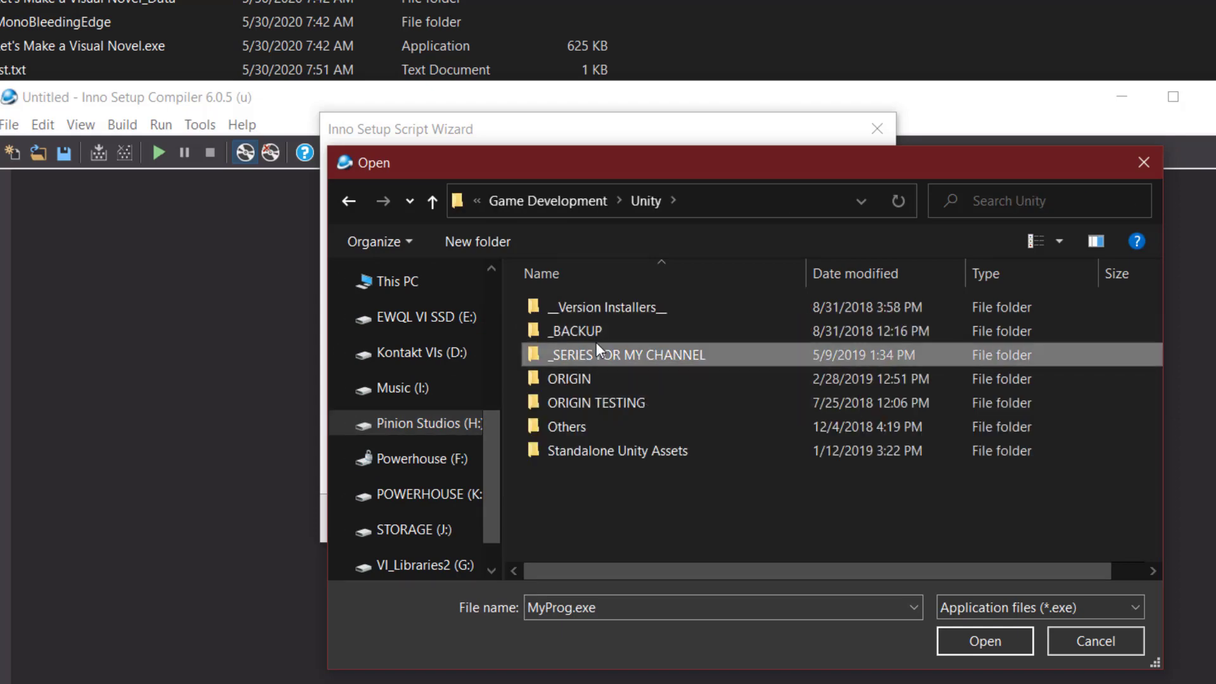
{"action": "double_click", "coordinate": [646, 354]}
Pick Let's Make a Visual Novel.exe from LetsMakeAVN's _BUILDS > Lets Make a Visual Novel No Config folder.
{"action": "double_click", "coordinate": [641, 328]}
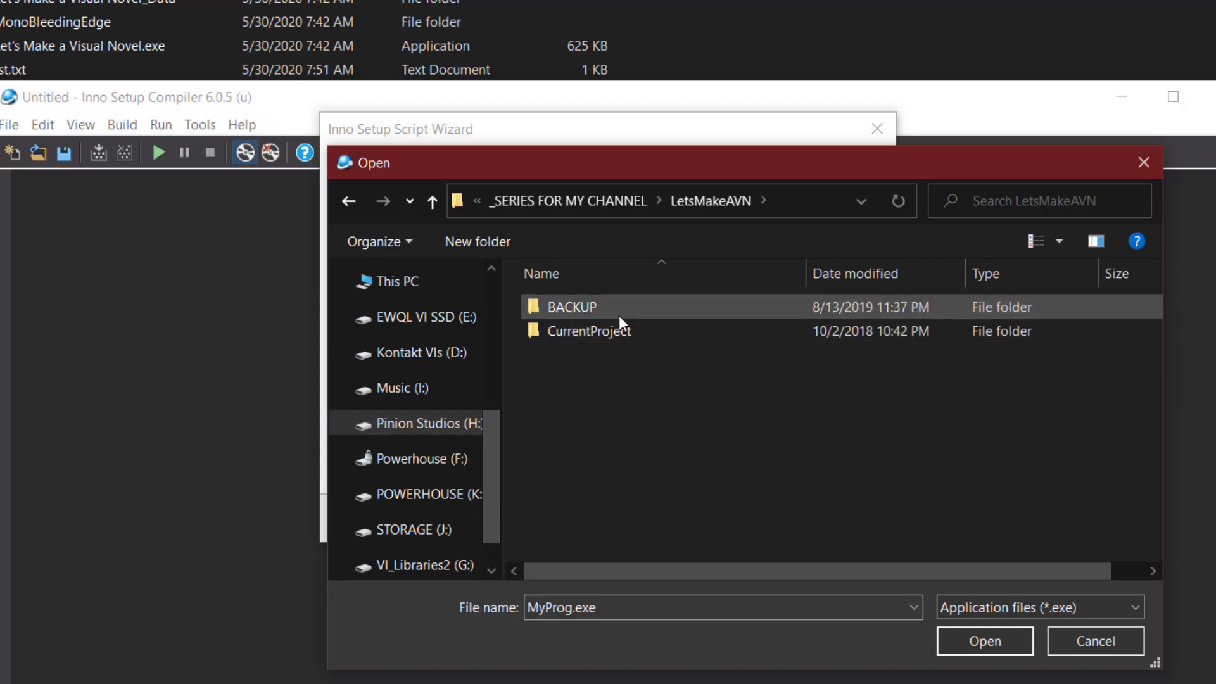
{"action": "double_click", "coordinate": [619, 313]}
{"action": "double_click", "coordinate": [626, 314]}
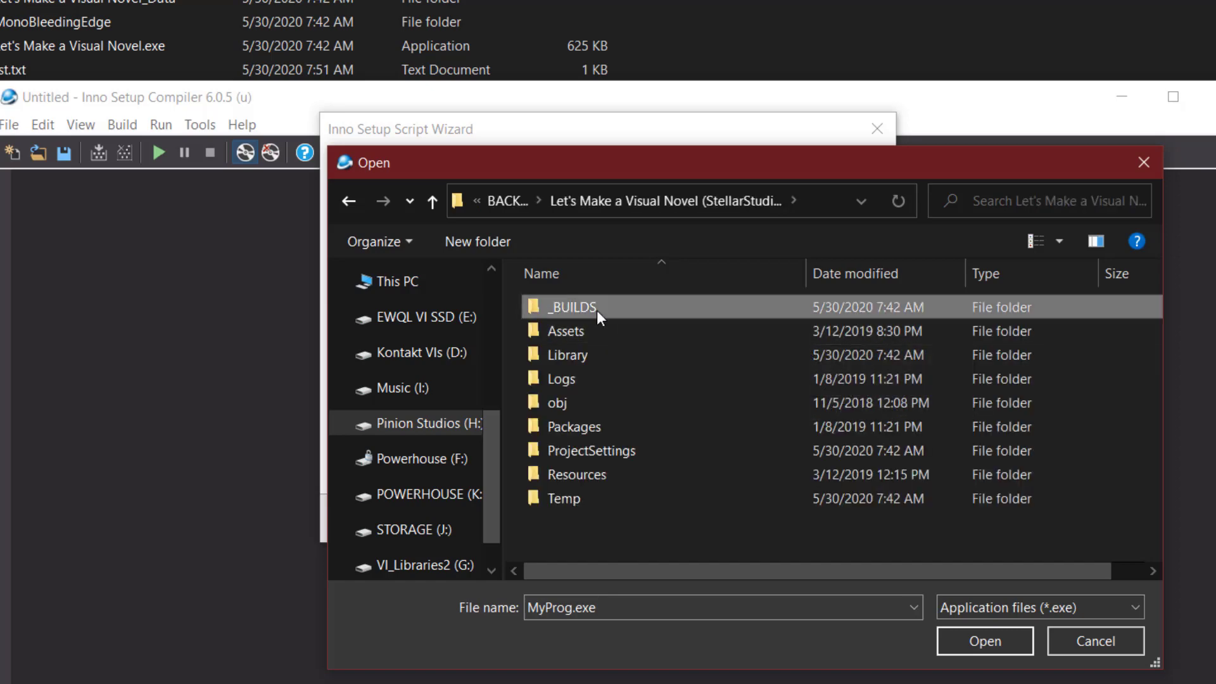
{"action": "double_click", "coordinate": [597, 310]}
{"action": "double_click", "coordinate": [623, 330]}
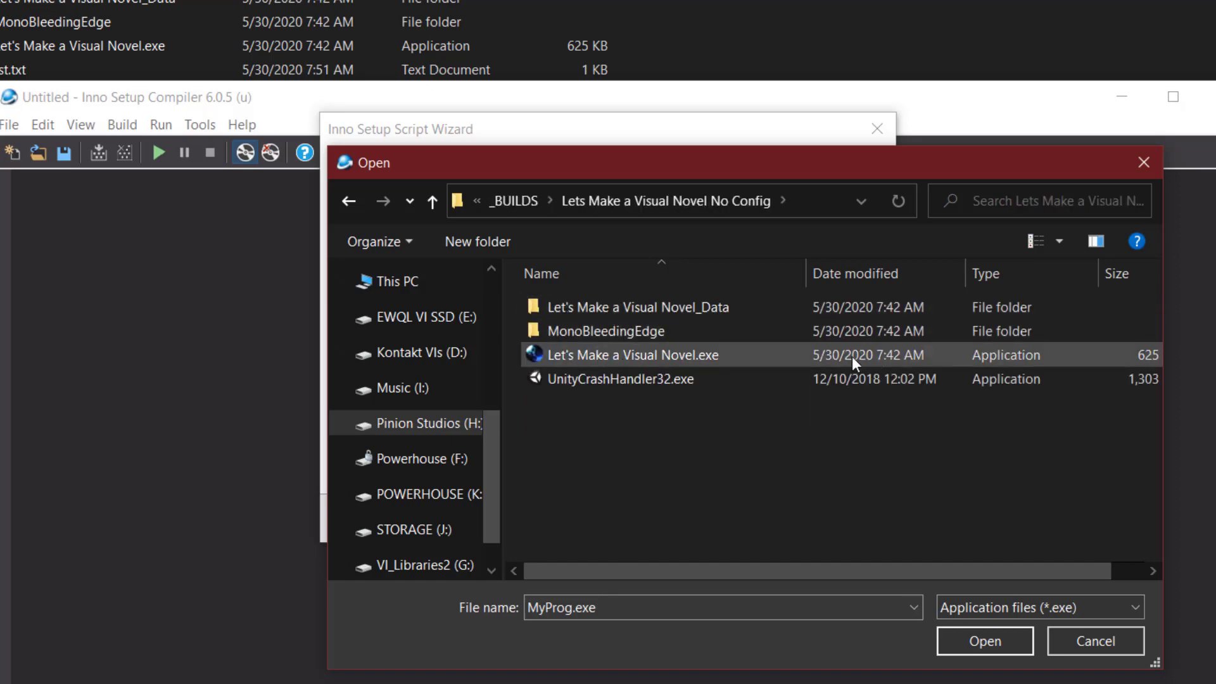
{"action": "double_click", "coordinate": [652, 350]}
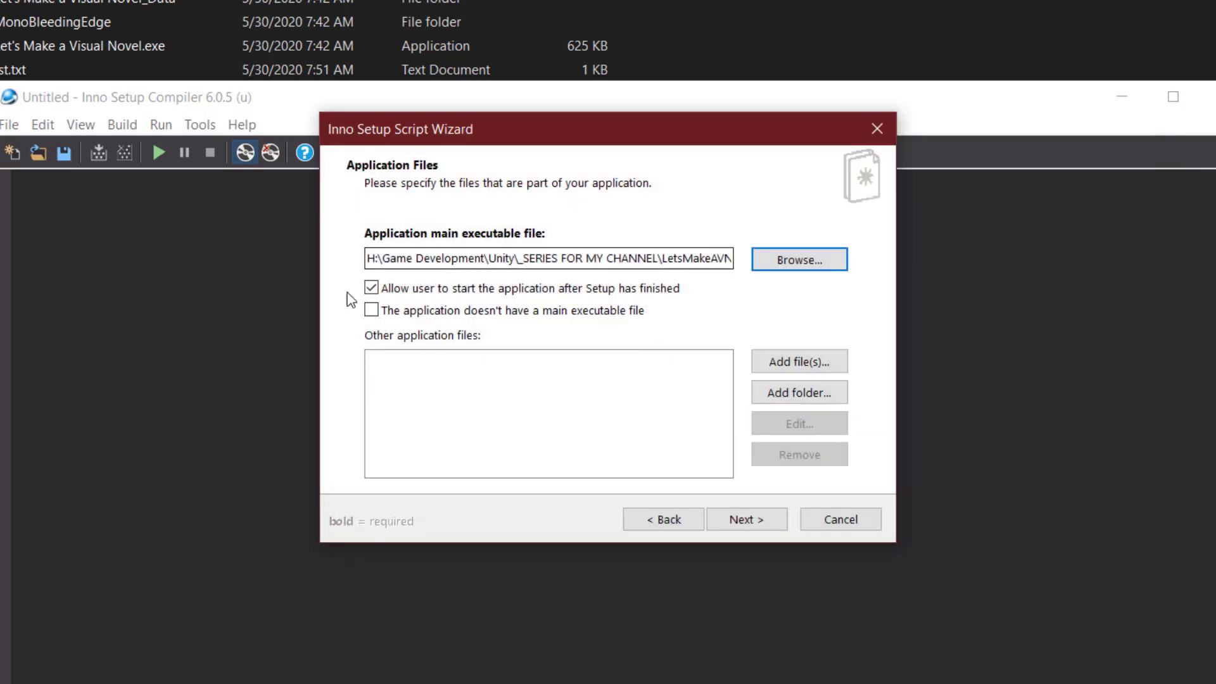
{"action": "left_click", "coordinate": [524, 399]}
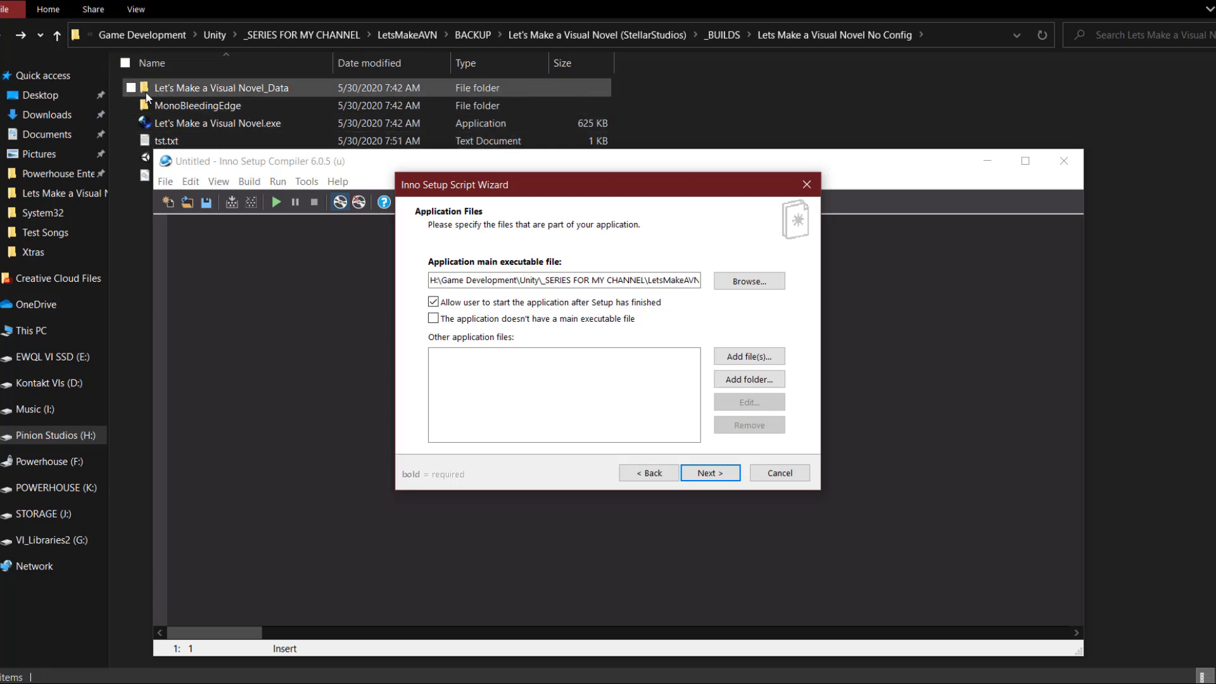
Create a new folder named DATA in the build folder.
{"action": "left_click", "coordinate": [125, 263]}
{"action": "right_click", "coordinate": [240, 255]}
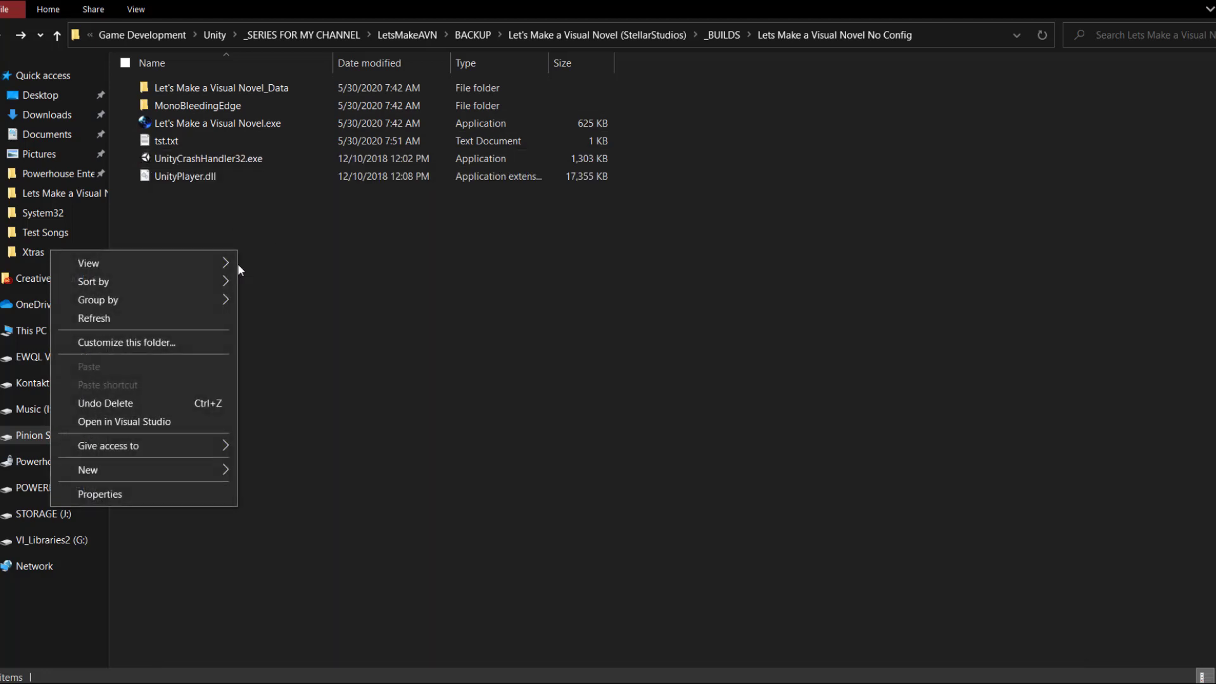
{"action": "mouse_move", "coordinate": [104, 468]}
{"action": "left_click", "coordinate": [306, 473]}
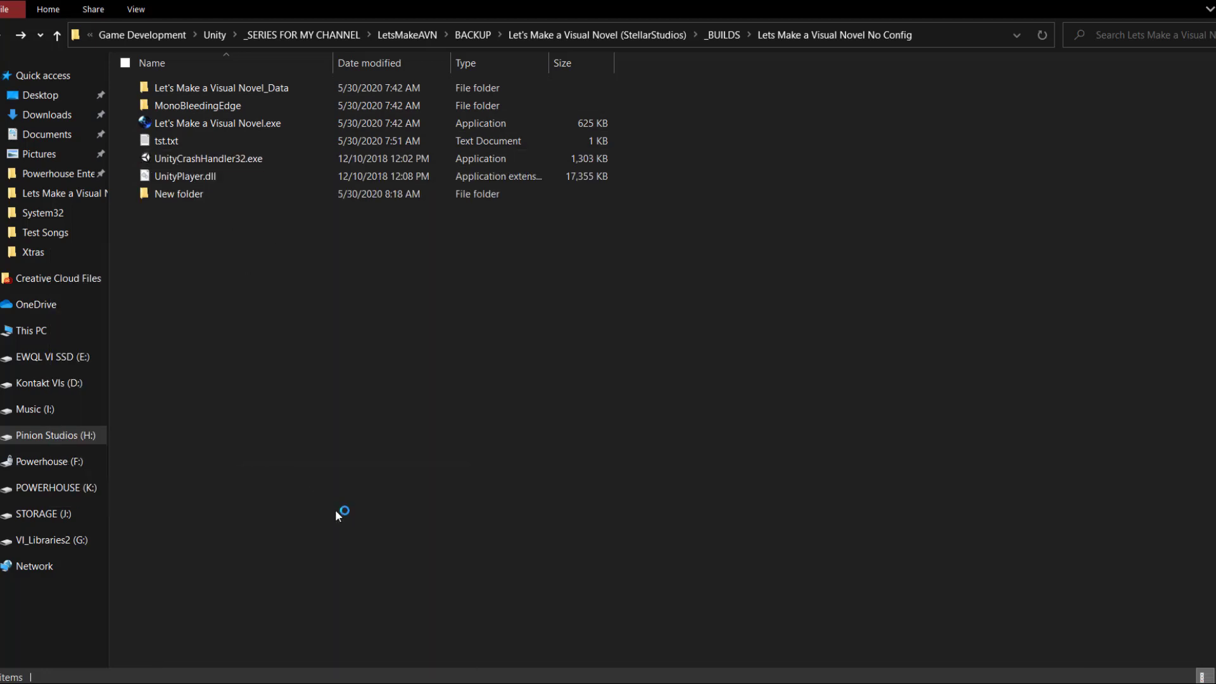
{"action": "type", "text": "DAA"}
{"action": "key", "text": "BackSpace"}
{"action": "type", "text": "TA"}
{"action": "key", "text": "Return"}
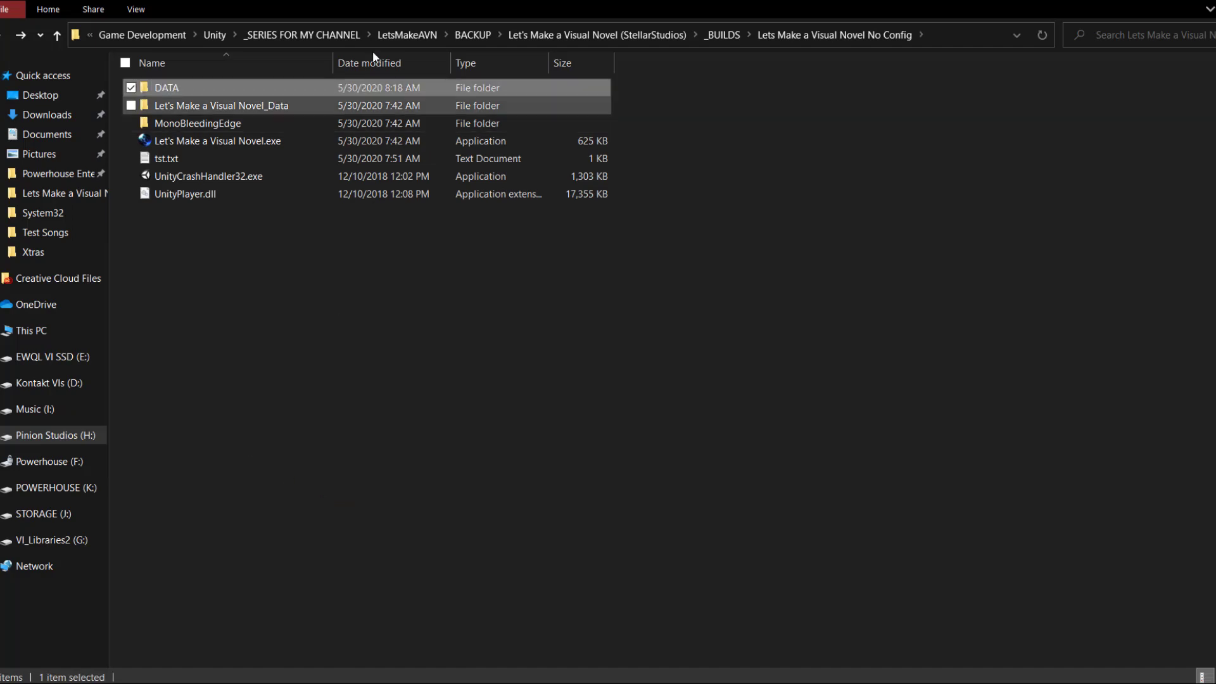
Move the _Data folder, MonoBleedingEdge, UnityPlayer.dll and UnityCrashHandler32.exe into DATA.
{"action": "left_click", "coordinate": [235, 109]}
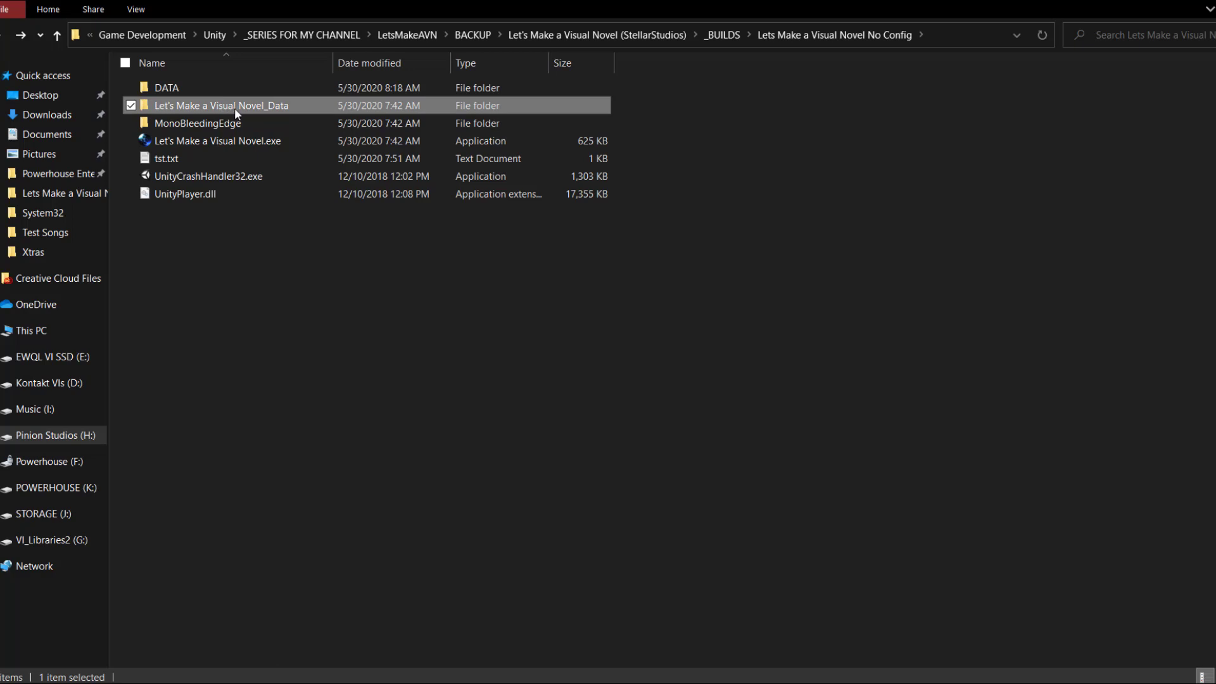
{"action": "left_click", "coordinate": [192, 124], "text": "ctrl"}
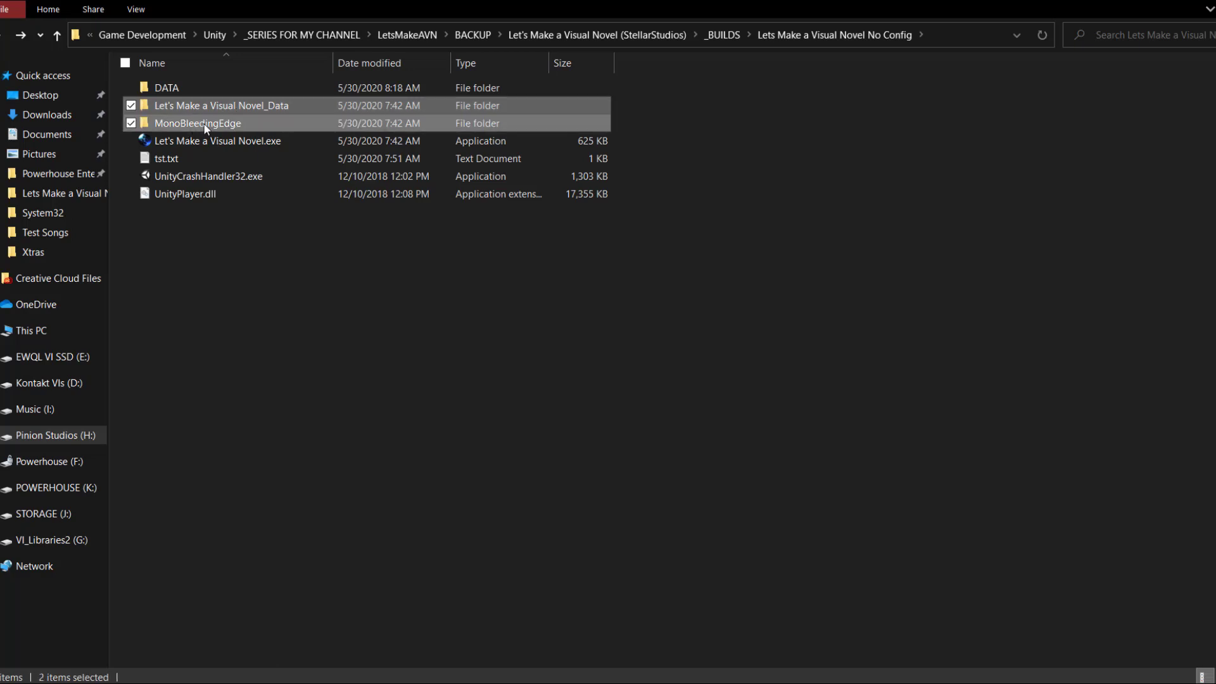
{"action": "left_click", "coordinate": [199, 192], "text": "ctrl"}
{"action": "left_click", "coordinate": [212, 176], "text": "ctrl"}
{"action": "left_click_drag", "start_coordinate": [207, 119], "coordinate": [182, 89]}
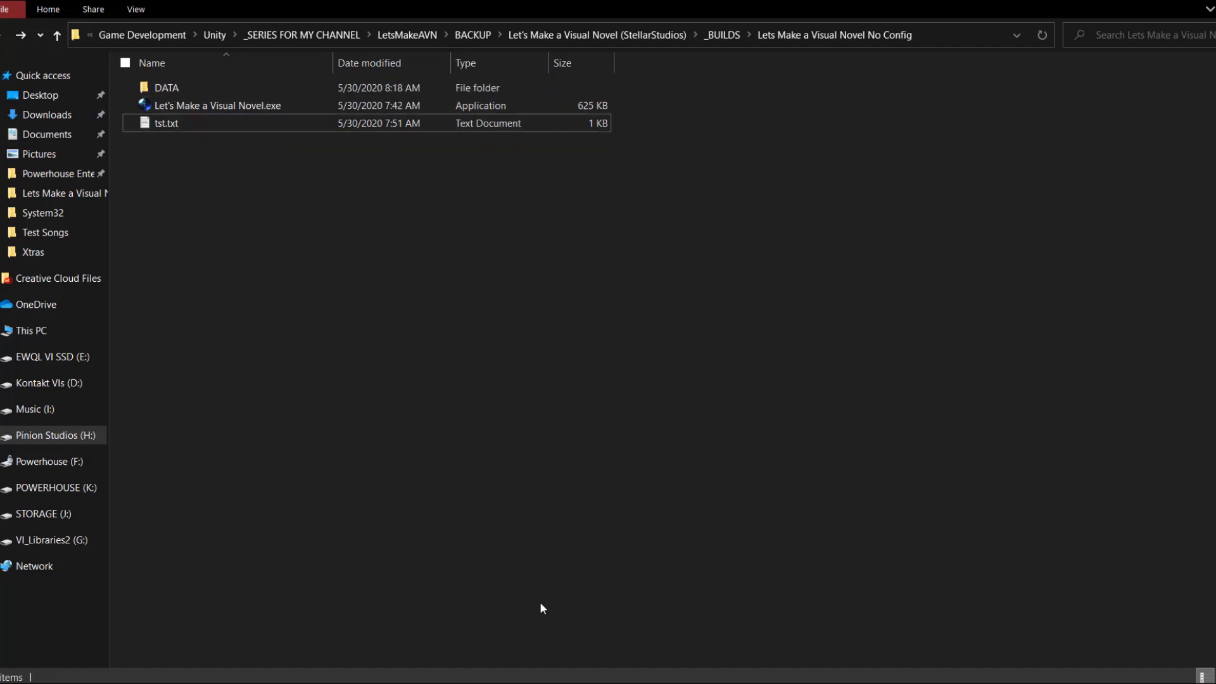
Start adding a folder of application files, expanding H: down to LetsMakeAVN > BACKUP.
{"action": "key", "text": "super"}
{"action": "scroll", "coordinate": [602, 579], "scroll_direction": "down", "scroll_amount": 1}
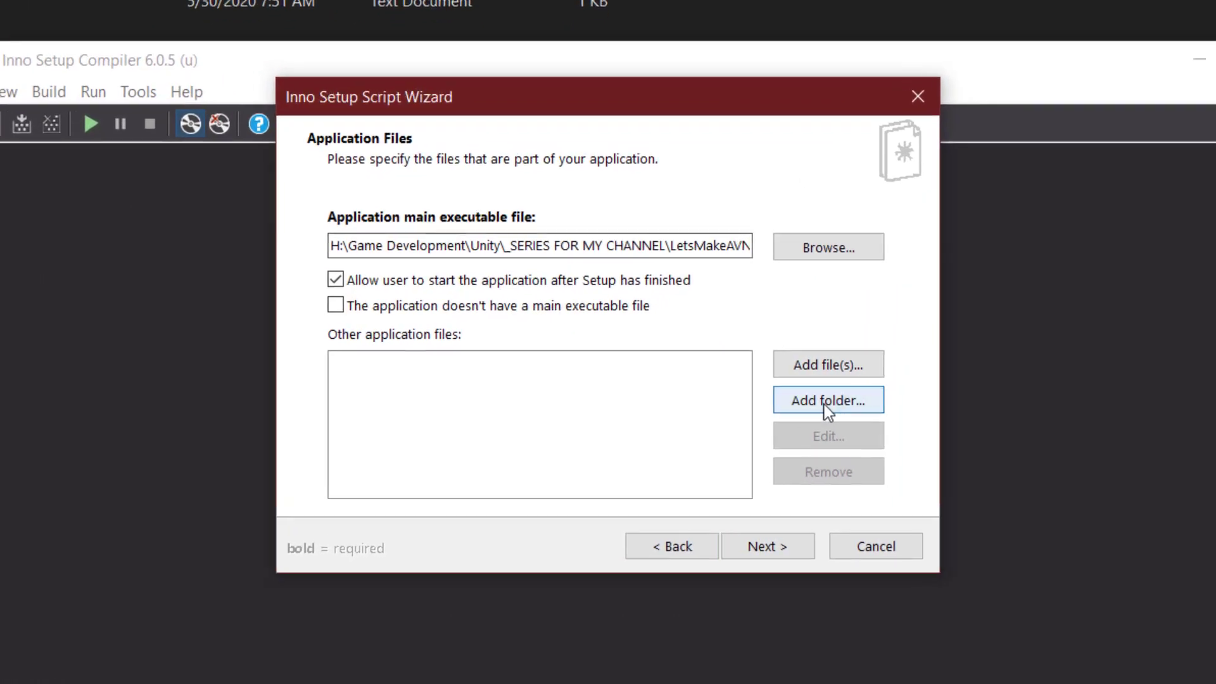
{"action": "left_click", "coordinate": [766, 388]}
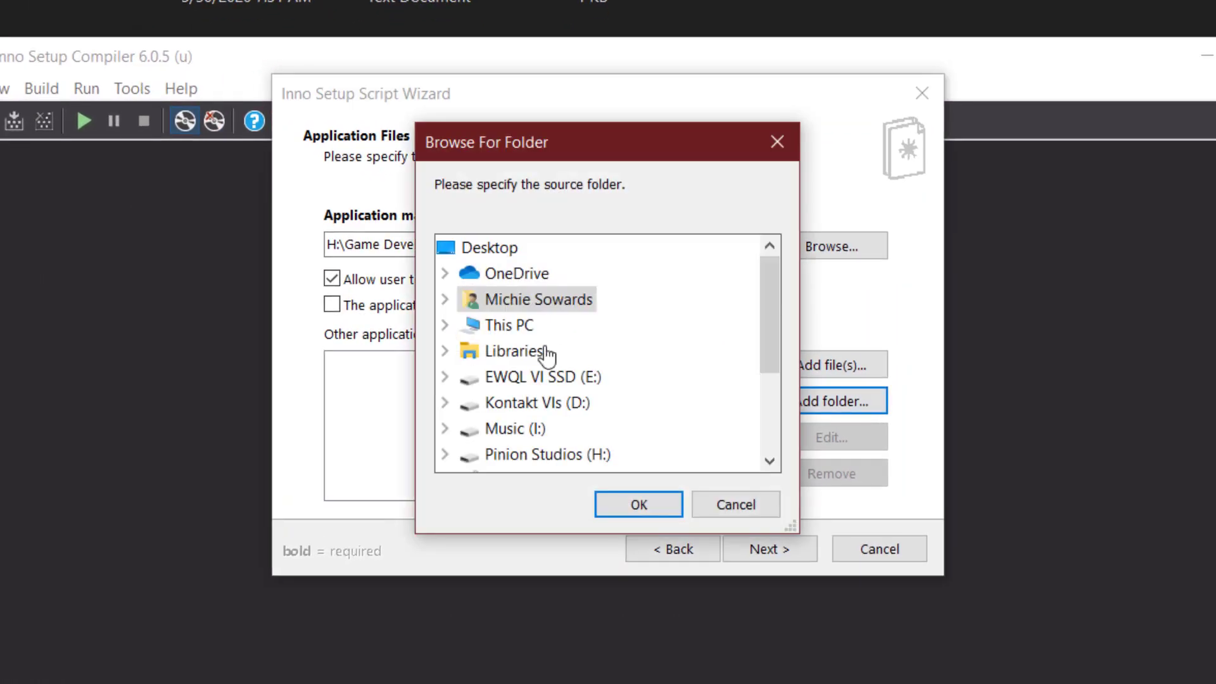
{"action": "double_click", "coordinate": [540, 457]}
{"action": "double_click", "coordinate": [554, 323]}
{"action": "double_click", "coordinate": [546, 443]}
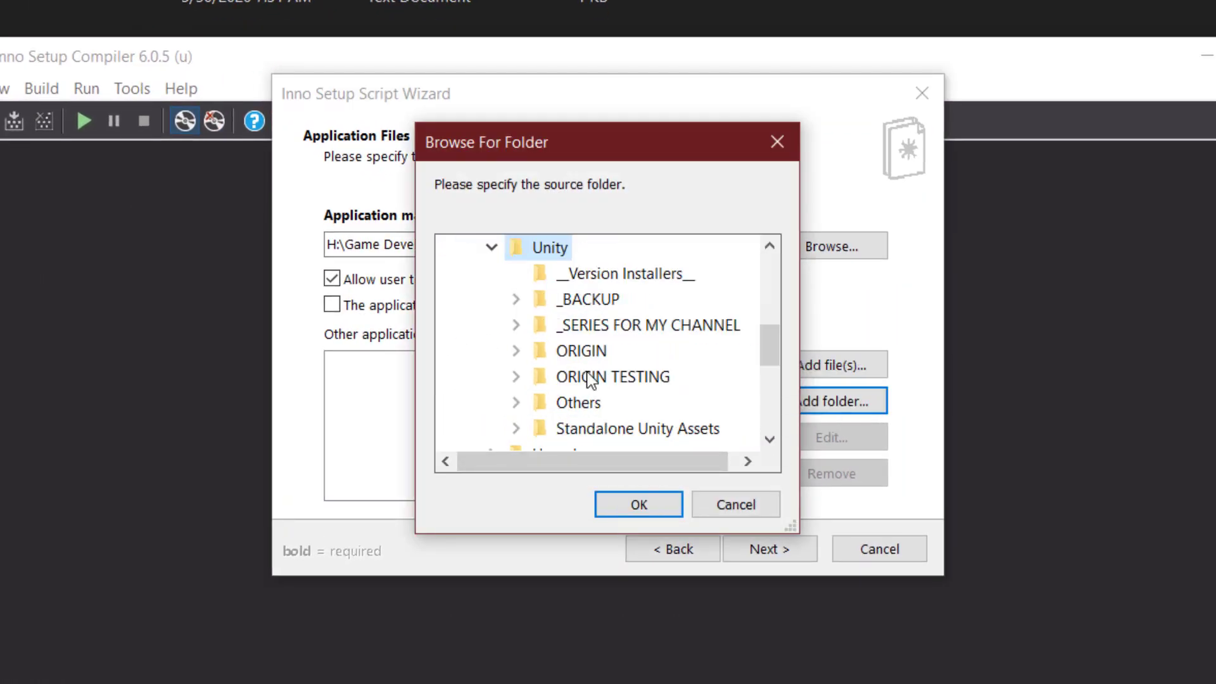
{"action": "double_click", "coordinate": [617, 327]}
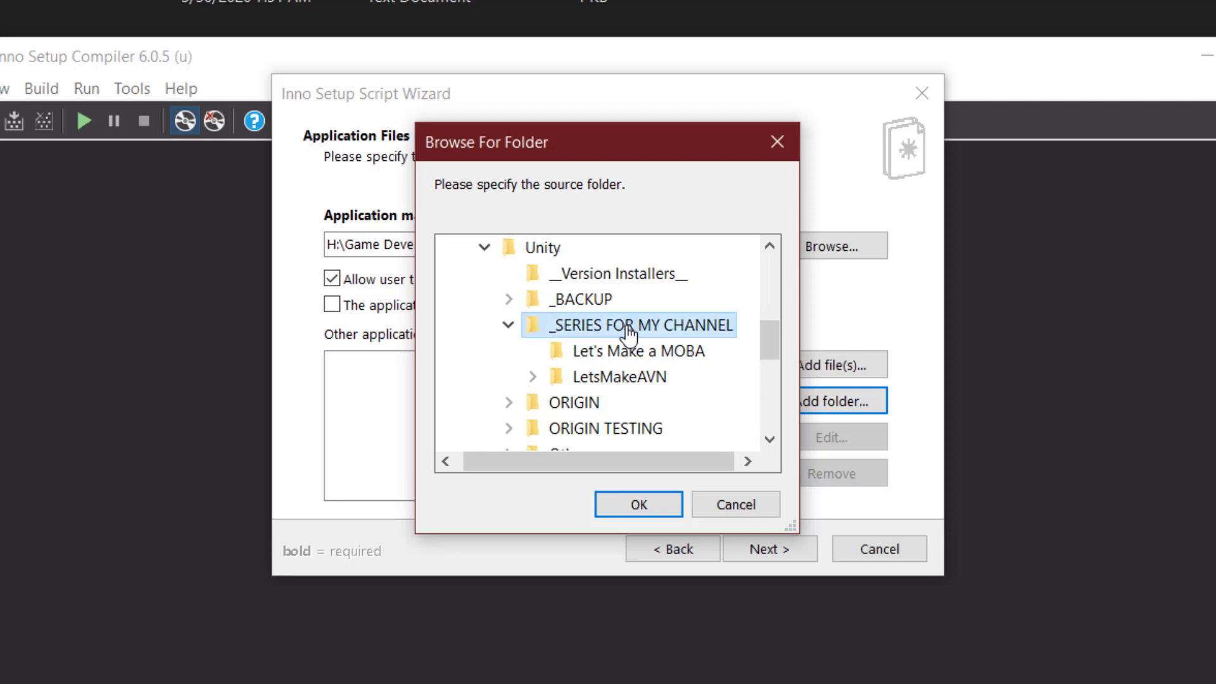
{"action": "double_click", "coordinate": [630, 376]}
{"action": "double_click", "coordinate": [634, 404]}
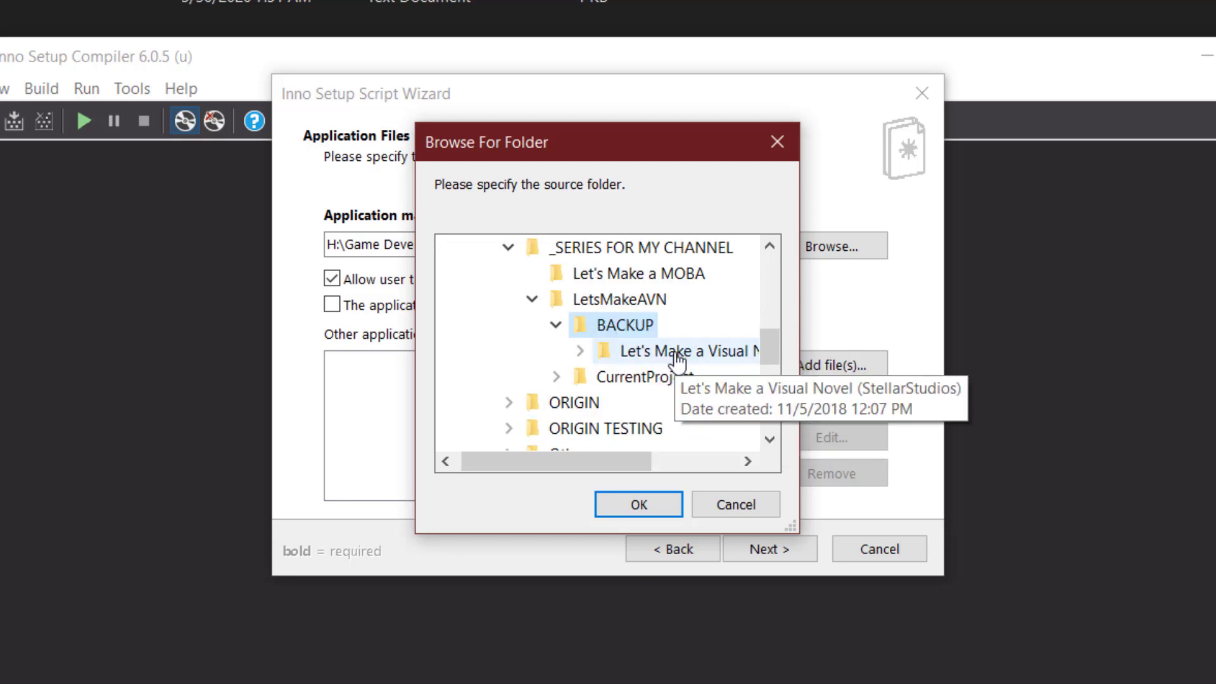
Add the No Config build's DATA folder including its subfolders, then continue to Application Shortcuts.
{"action": "double_click", "coordinate": [678, 352]}
{"action": "double_click", "coordinate": [530, 275]}
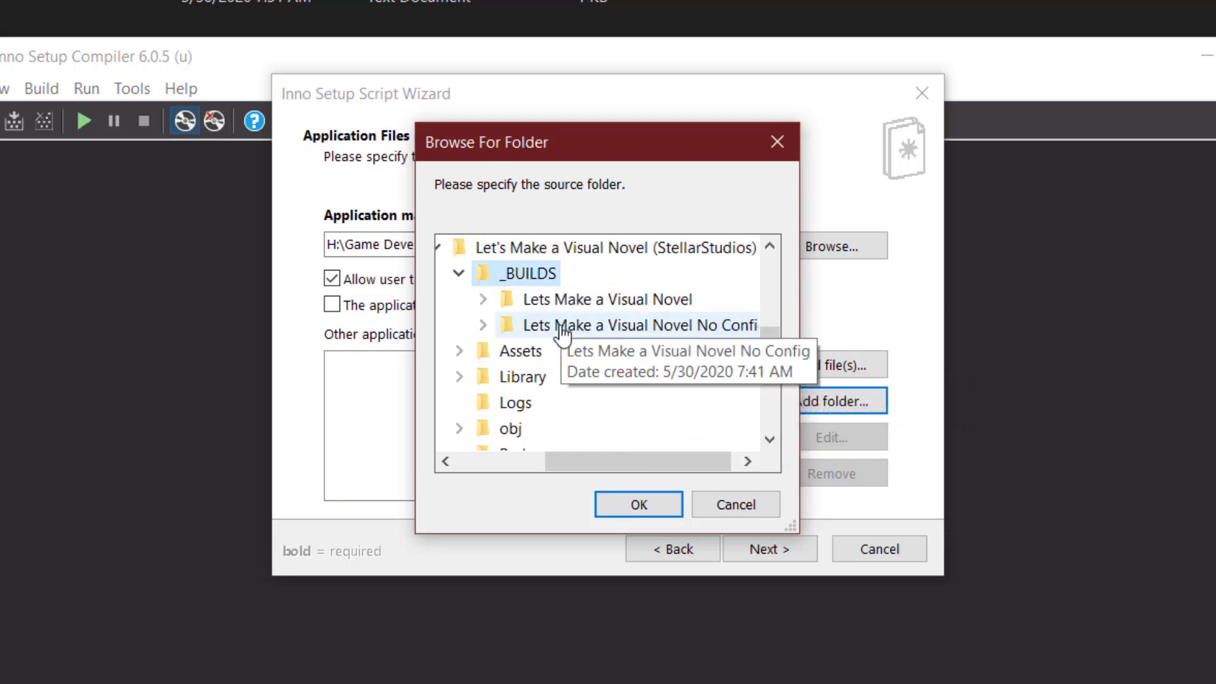
{"action": "double_click", "coordinate": [561, 326]}
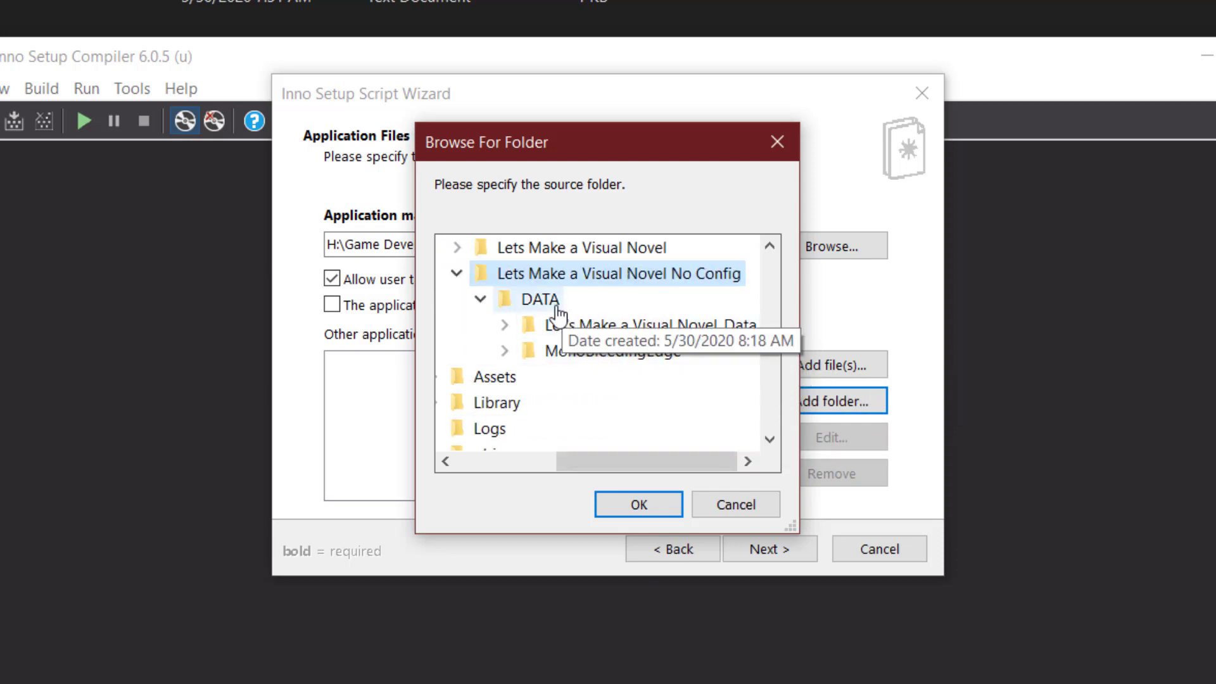
{"action": "left_click", "coordinate": [542, 299]}
{"action": "left_click", "coordinate": [641, 507]}
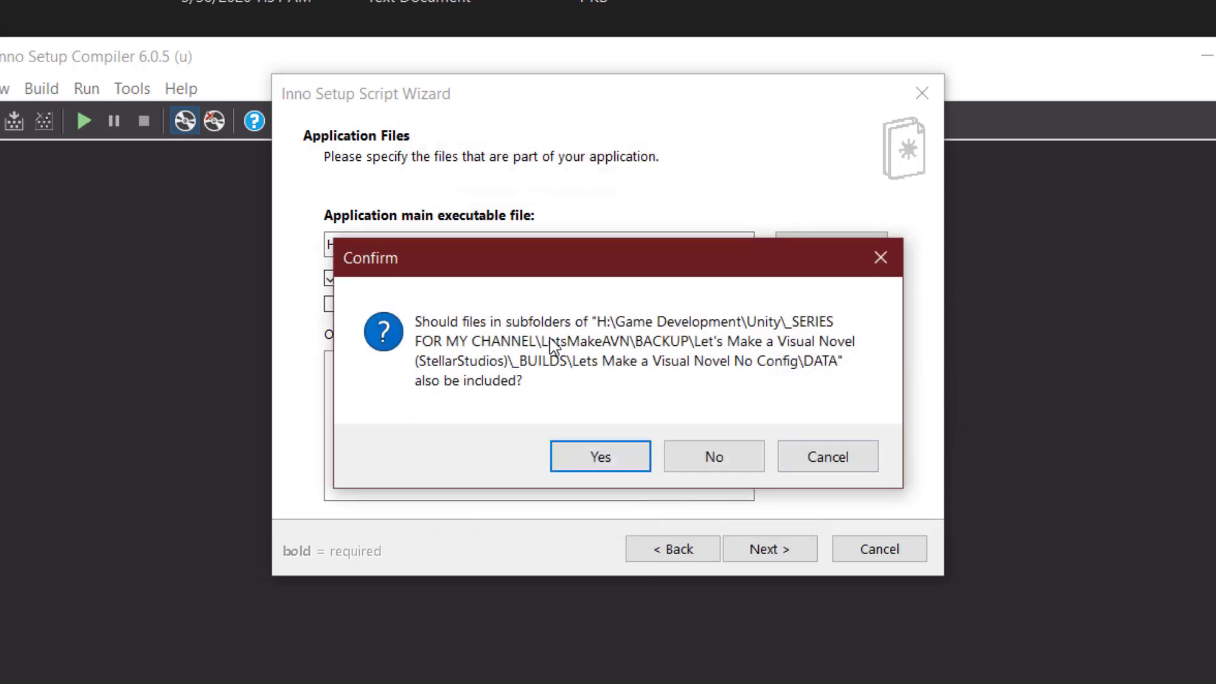
{"action": "left_click", "coordinate": [600, 459]}
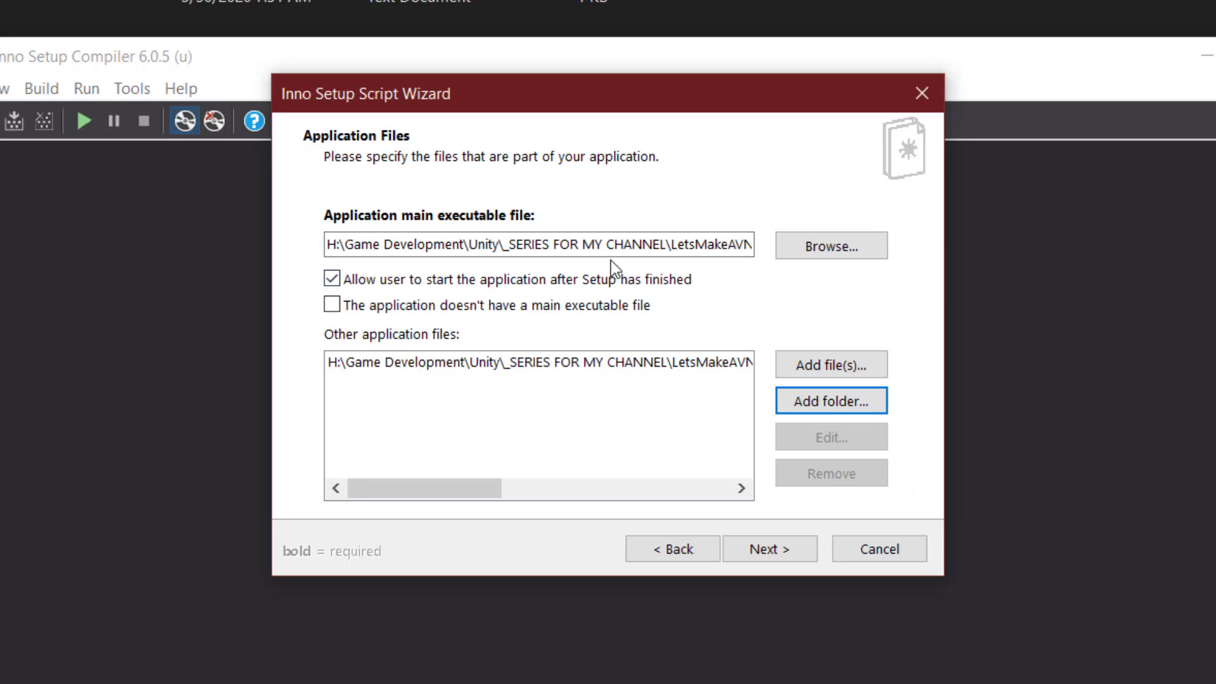
{"action": "left_click", "coordinate": [785, 546]}
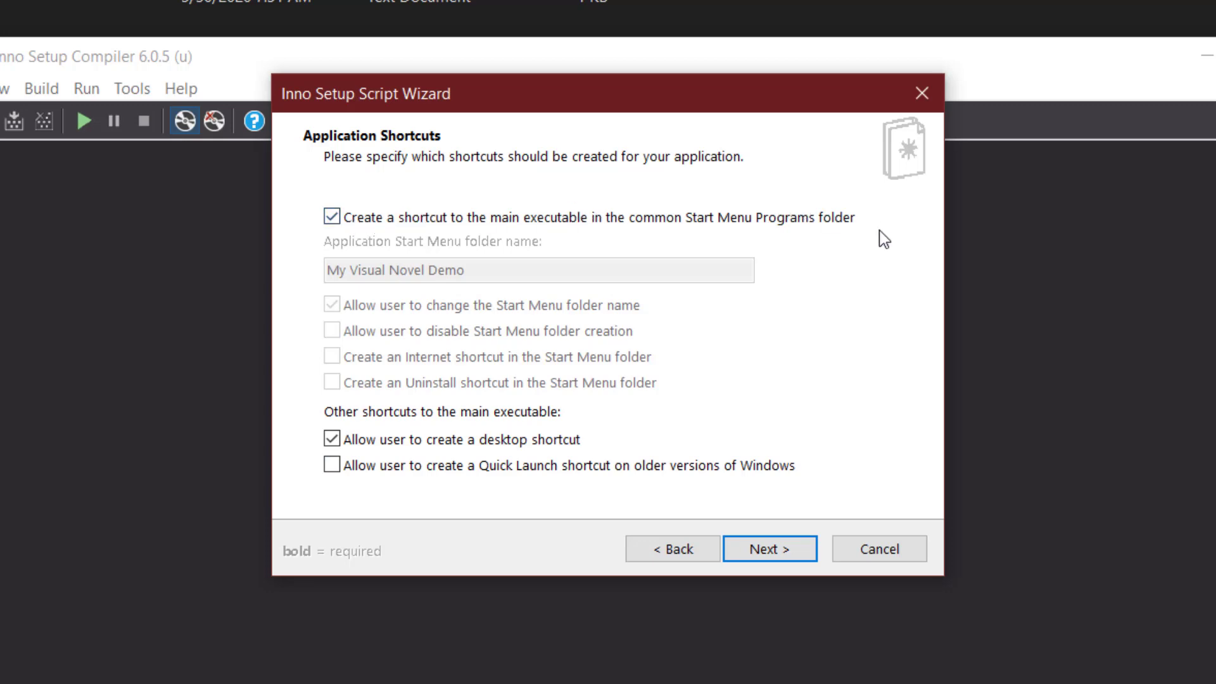
Keep the Start Menu and desktop shortcut options enabled and move on to Application Documentation.
{"action": "left_click", "coordinate": [332, 217]}
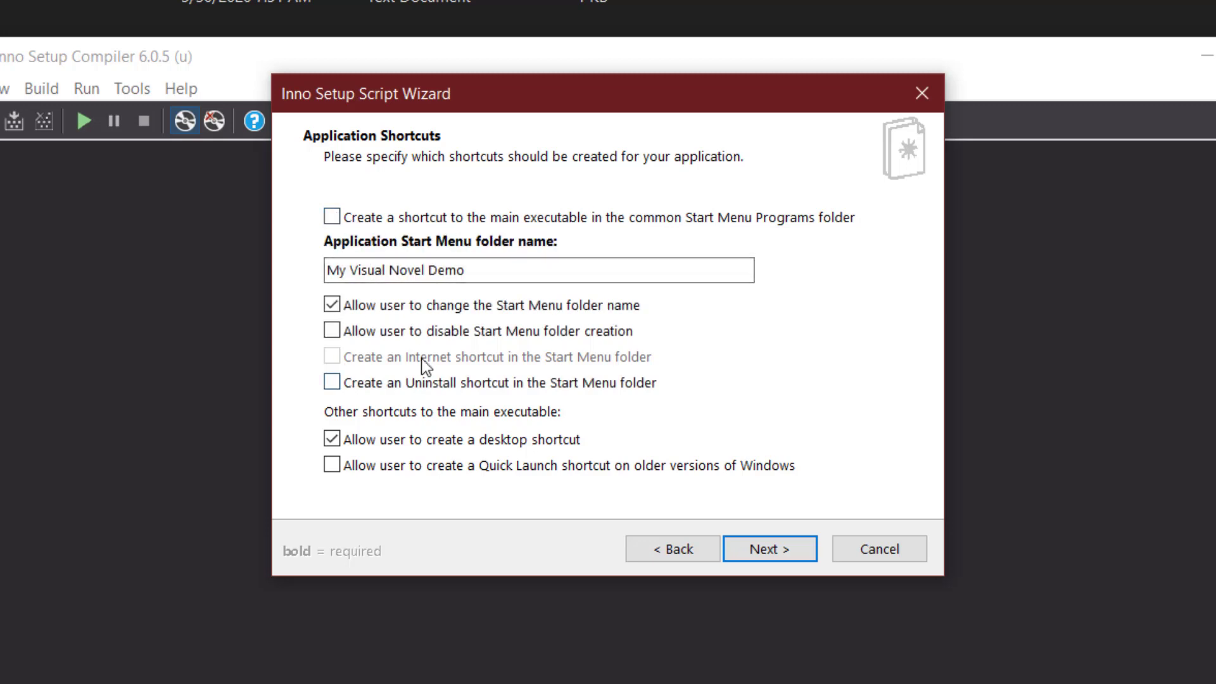
{"action": "left_click", "coordinate": [332, 217]}
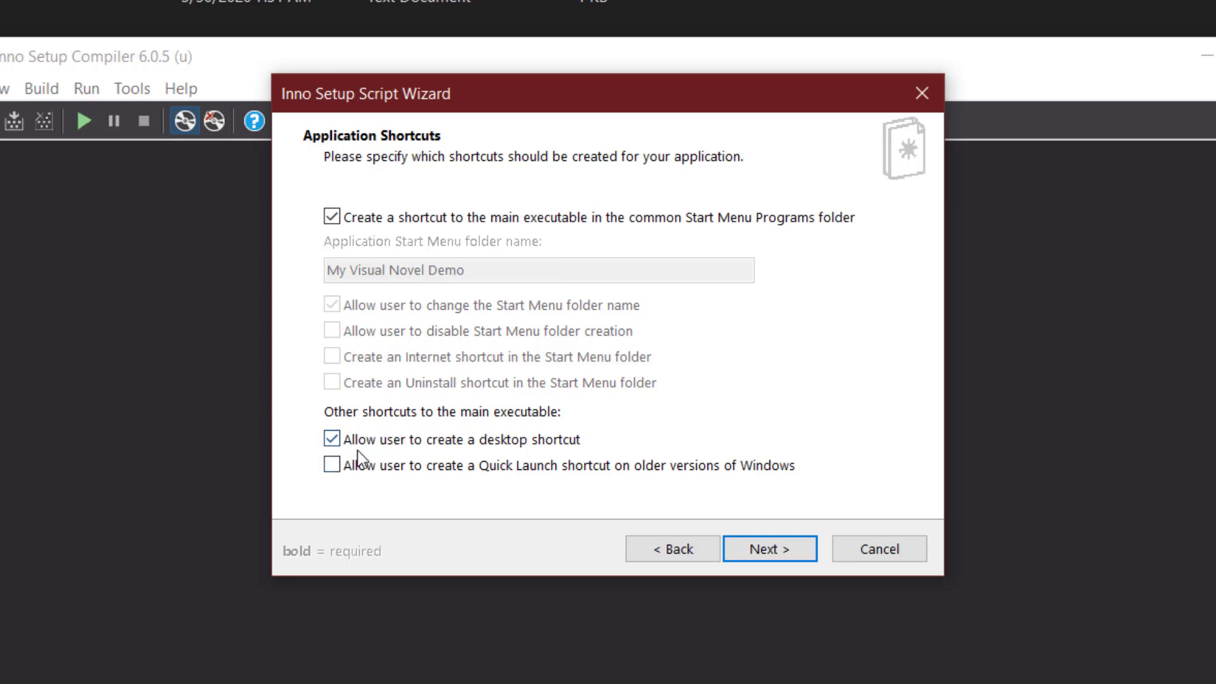
{"action": "left_click", "coordinate": [780, 549]}
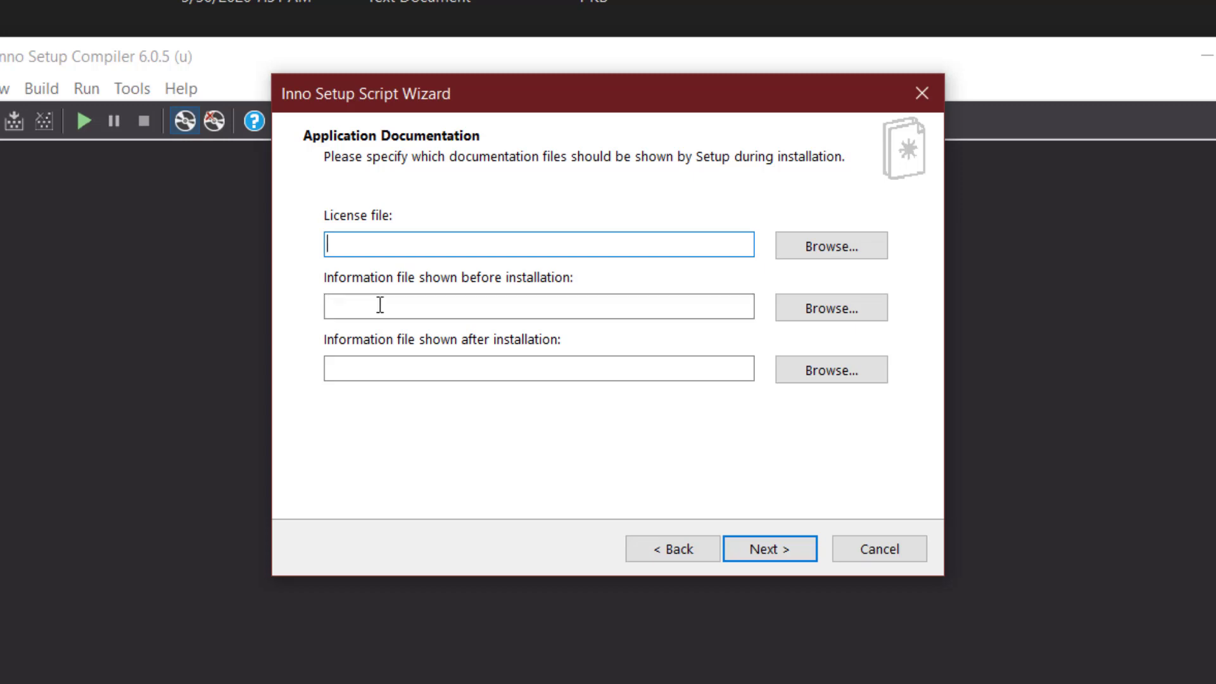
Set tst.txt as the after-installation information file and keep administrative install mode.
{"action": "left_click", "coordinate": [345, 374]}
{"action": "left_click", "coordinate": [834, 374]}
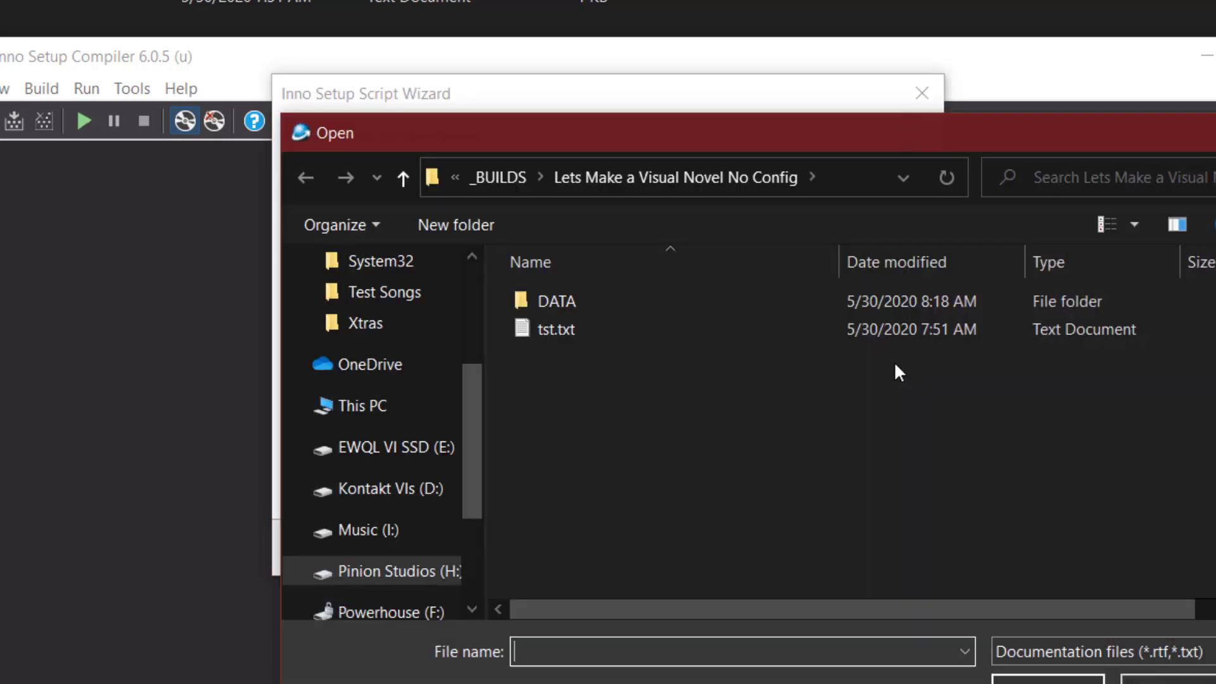
{"action": "double_click", "coordinate": [552, 329]}
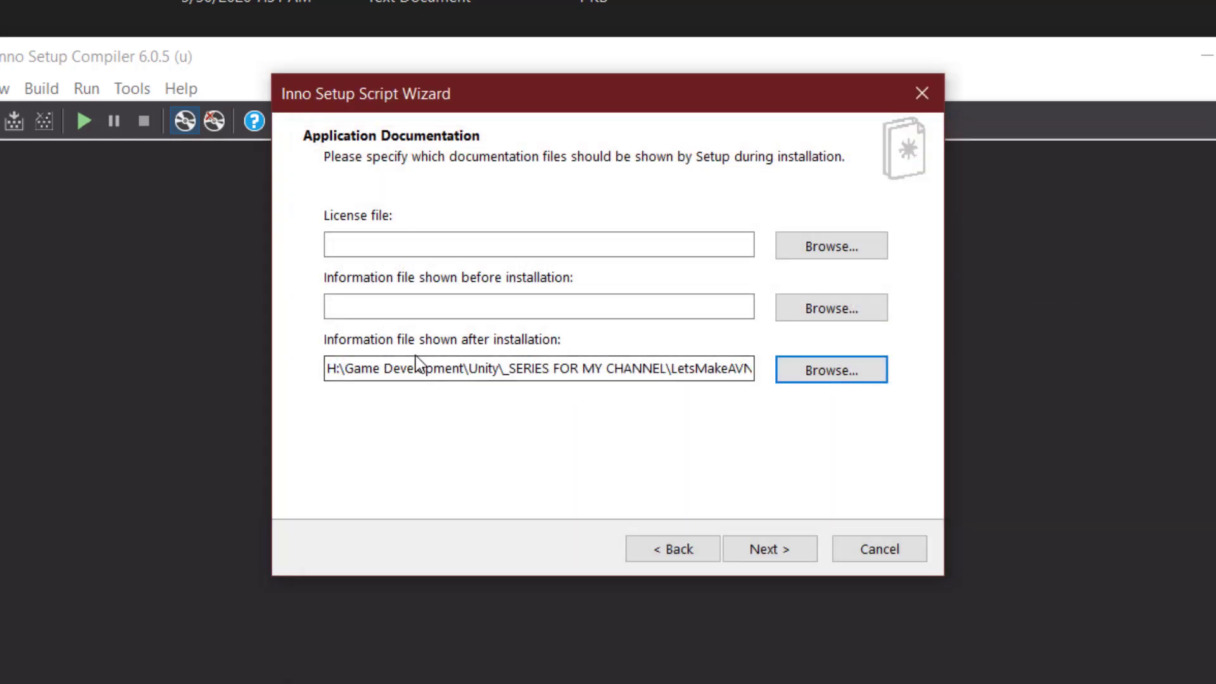
{"action": "left_click", "coordinate": [365, 368]}
{"action": "left_click", "coordinate": [786, 552]}
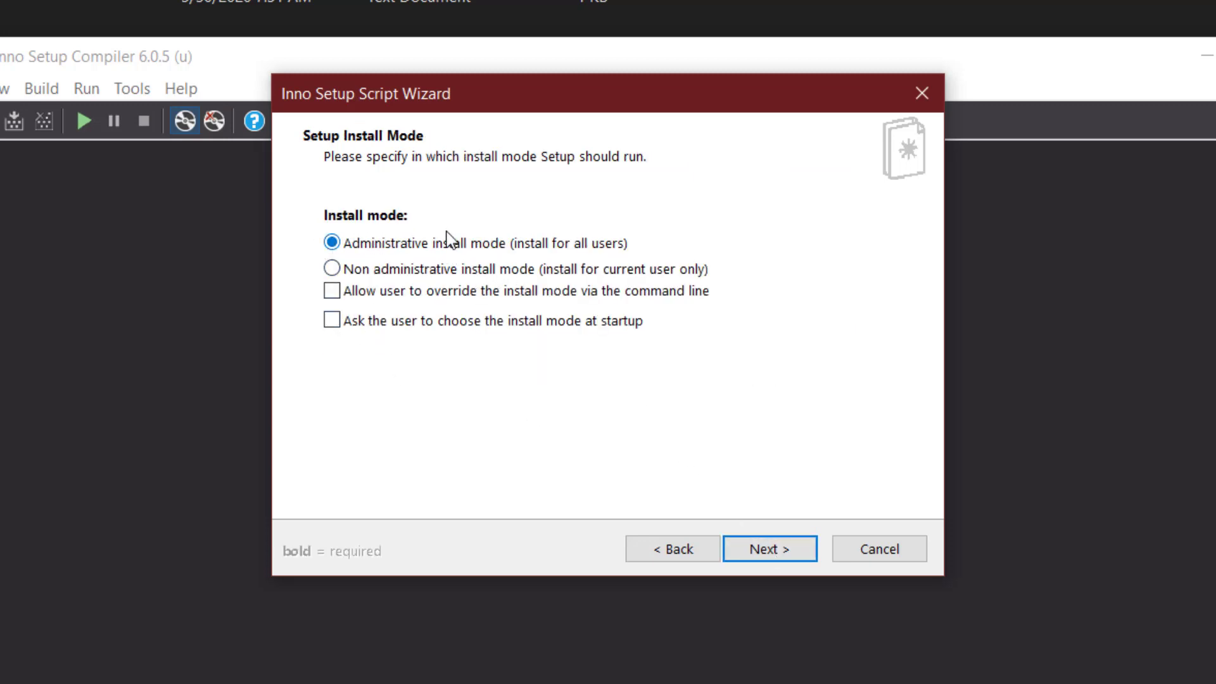
{"action": "left_click", "coordinate": [792, 552]}
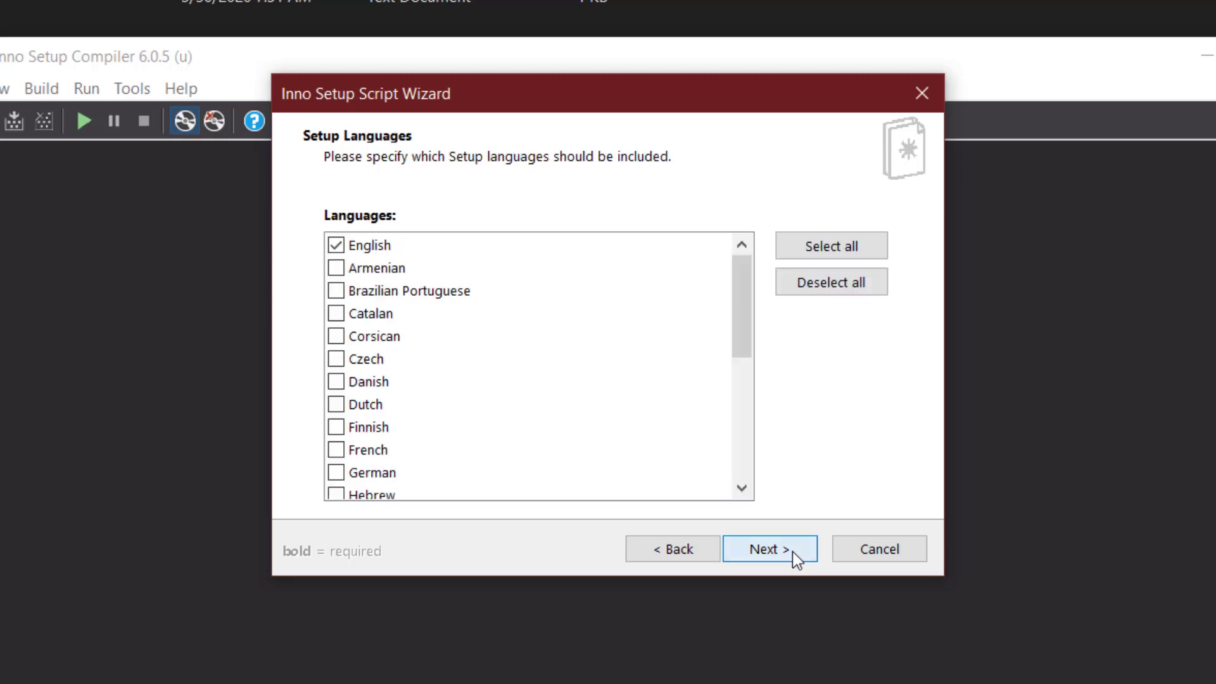
Keep English only, name the installer 'Stellar Studio Visual Novel Demo' and enter a setup password.
{"action": "left_click", "coordinate": [781, 553]}
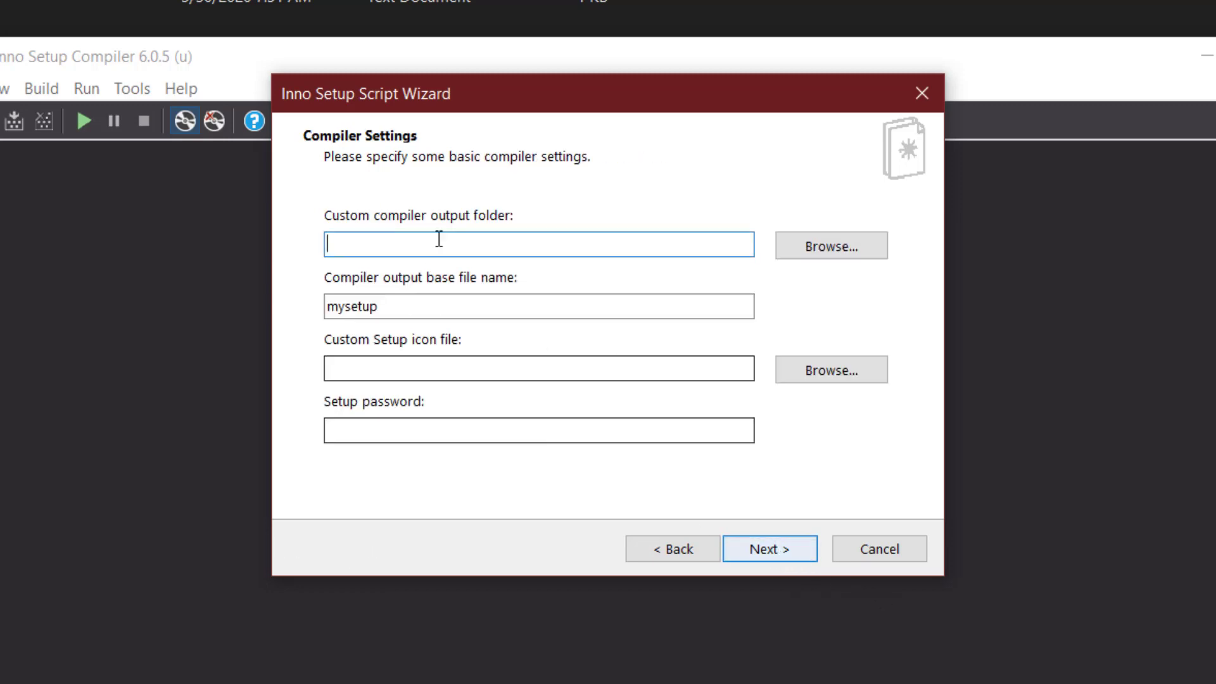
{"action": "key", "text": "Tab"}
{"action": "key", "text": "Tab"}
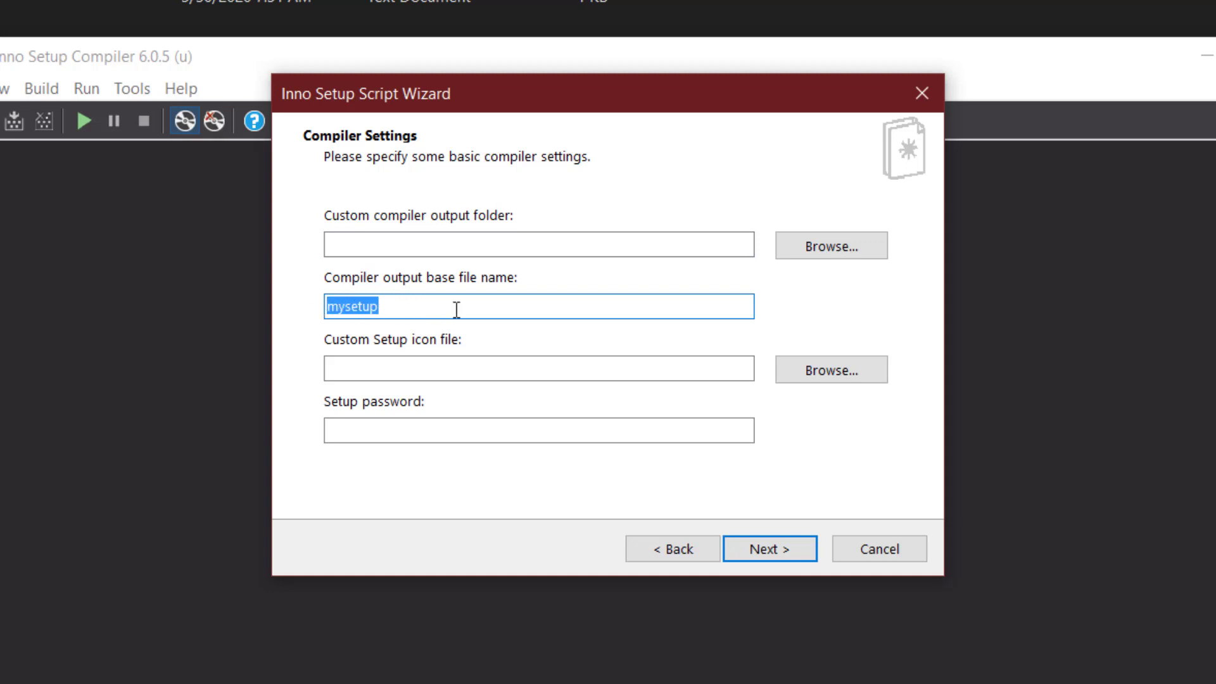
{"action": "type", "text": "Stellar "}
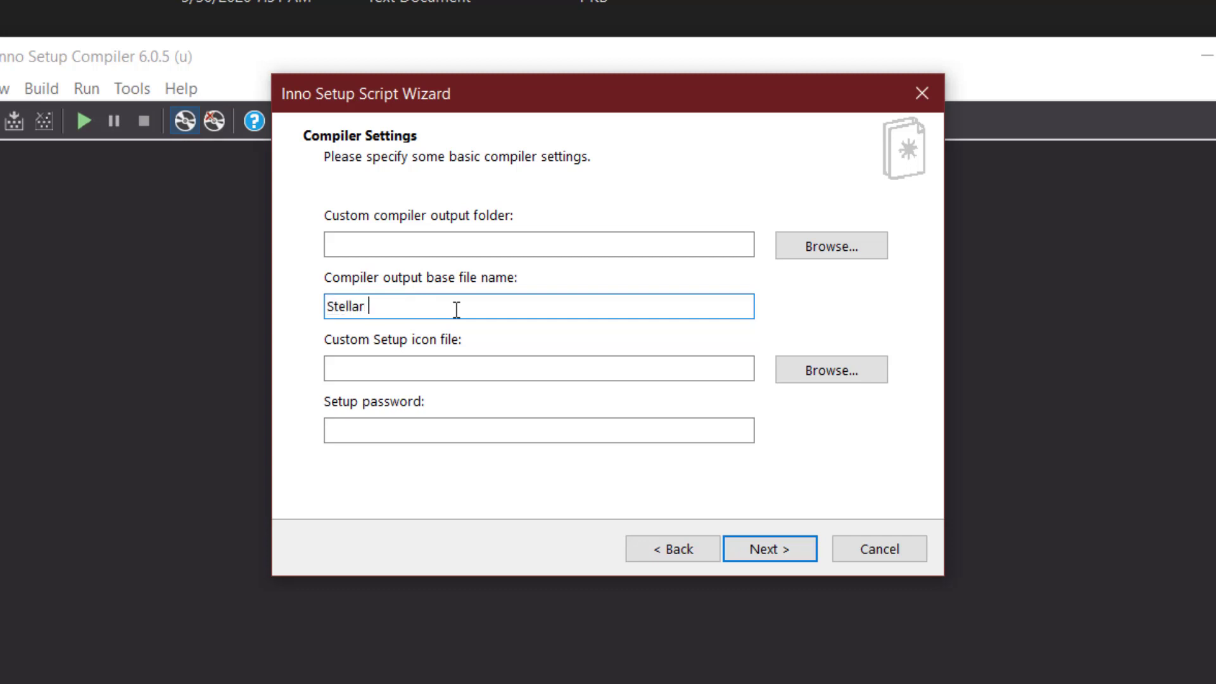
{"action": "type", "text": "Studio Visual Novel Demo"}
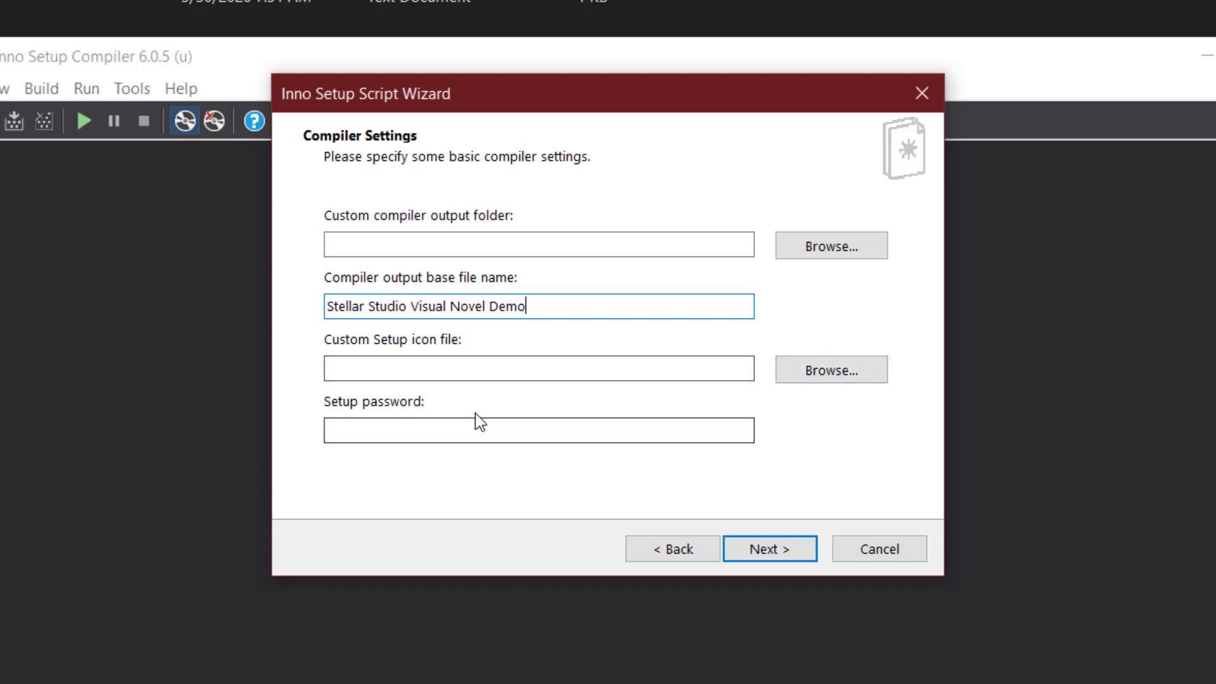
{"action": "left_click", "coordinate": [498, 430]}
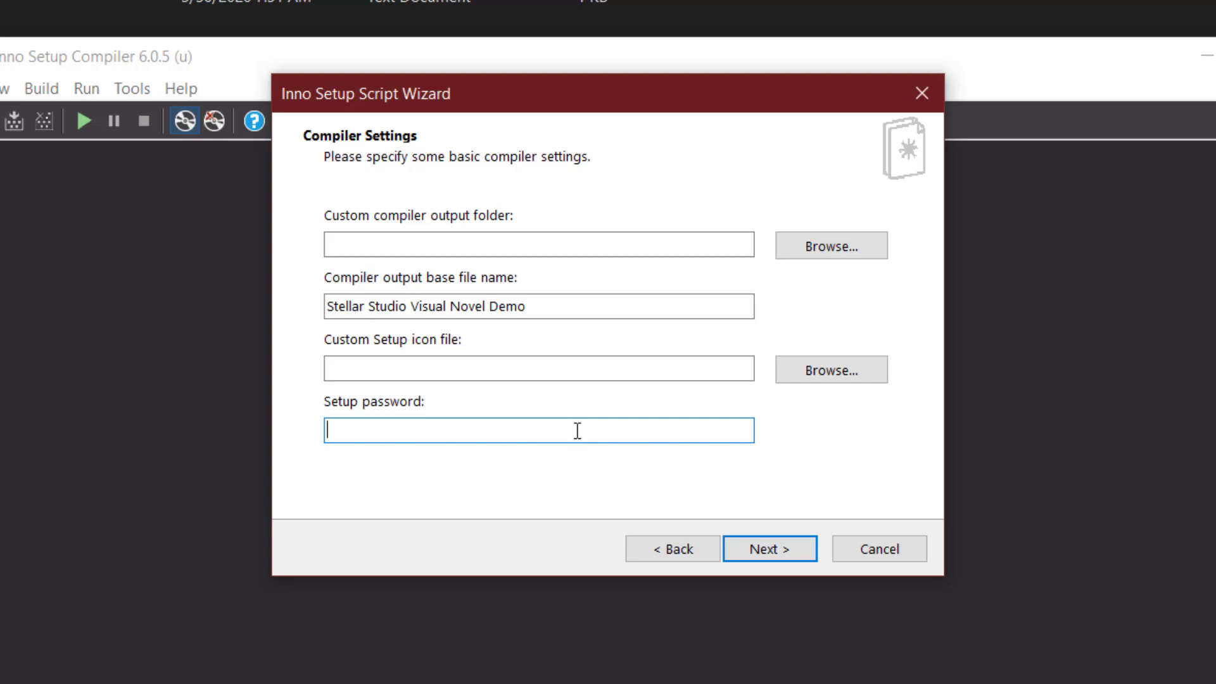
{"action": "type", "text": "VN"}
Turn off #define compiler directives and continue to the final wizard page.
{"action": "left_click", "coordinate": [788, 551]}
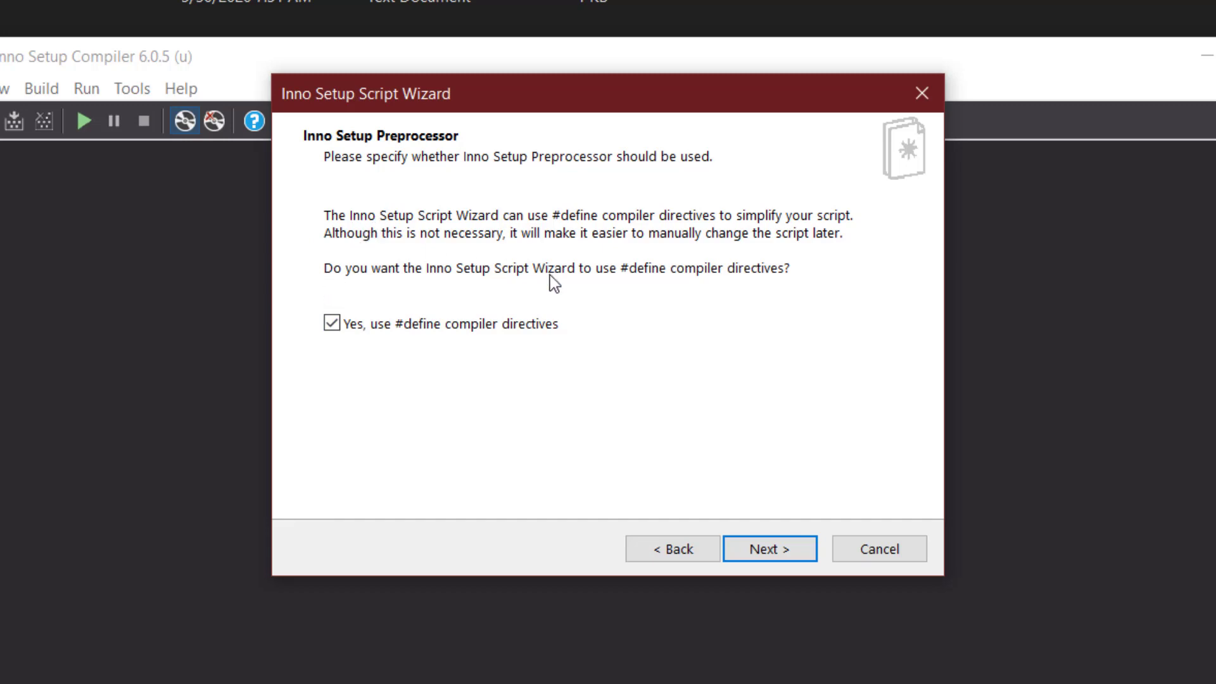
{"action": "left_click", "coordinate": [332, 326]}
{"action": "left_click", "coordinate": [780, 550]}
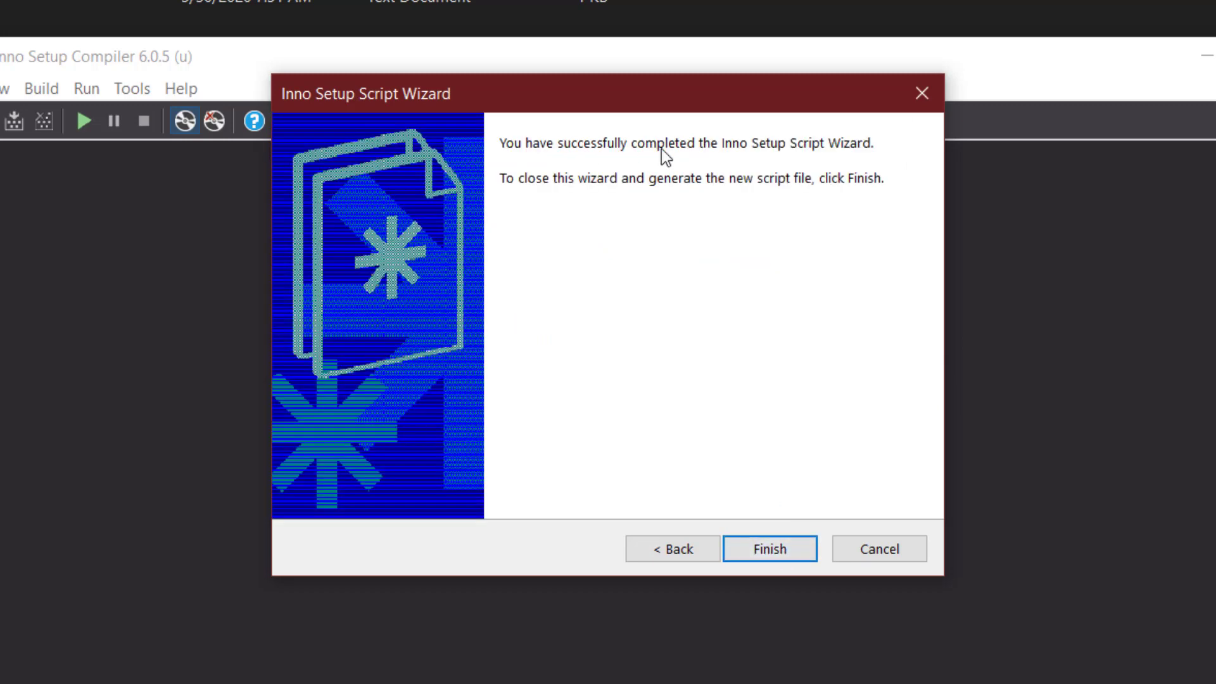
Finish the wizard, compile the script without saving, and close the compiler discarding changes.
{"action": "left_click", "coordinate": [765, 551]}
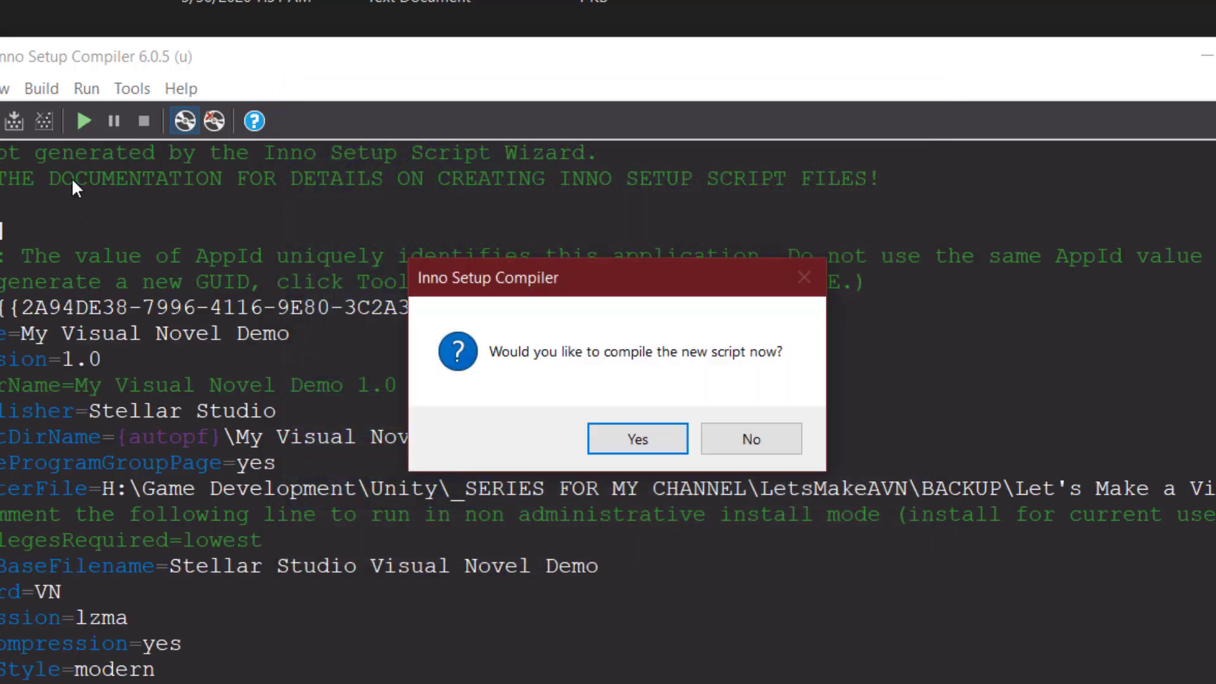
{"action": "left_click", "coordinate": [628, 439]}
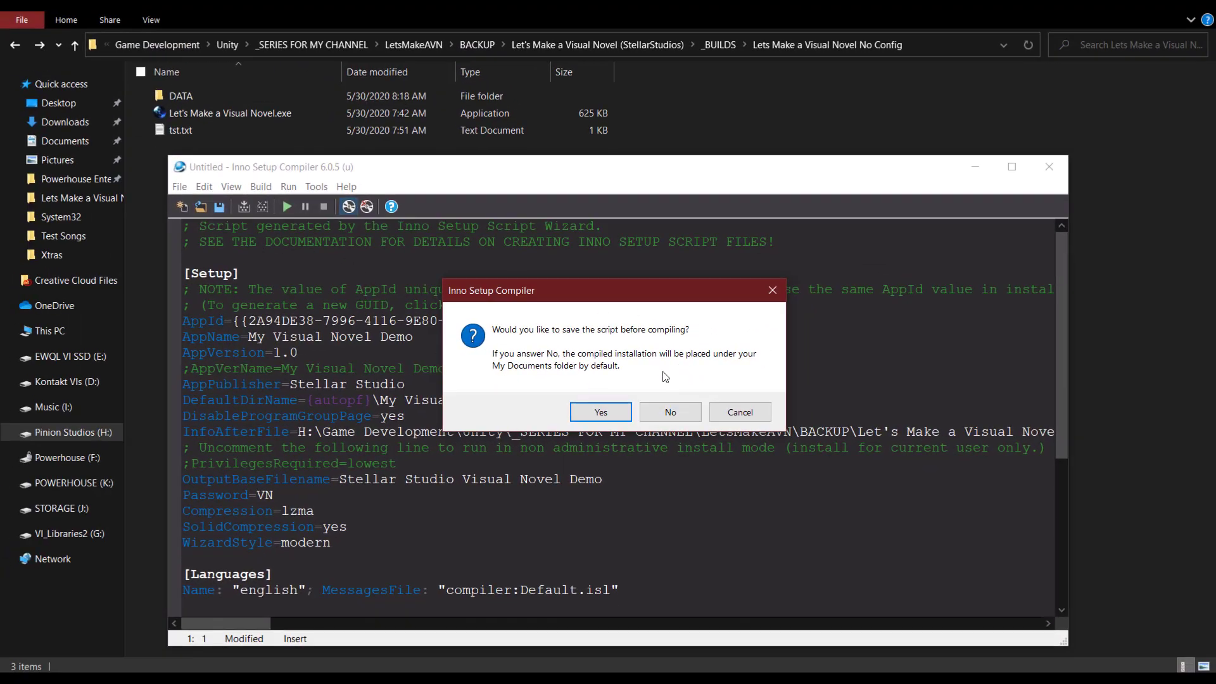
{"action": "left_click", "coordinate": [670, 411]}
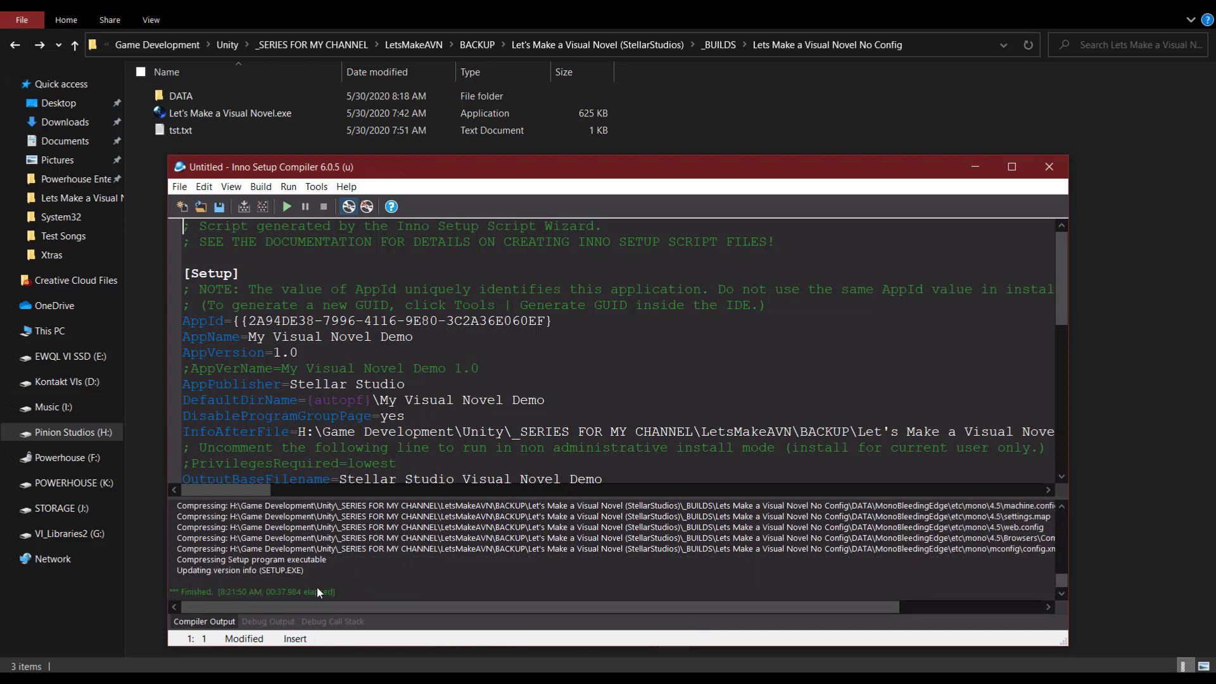
{"action": "left_click", "coordinate": [1040, 178]}
{"action": "left_click", "coordinate": [617, 407]}
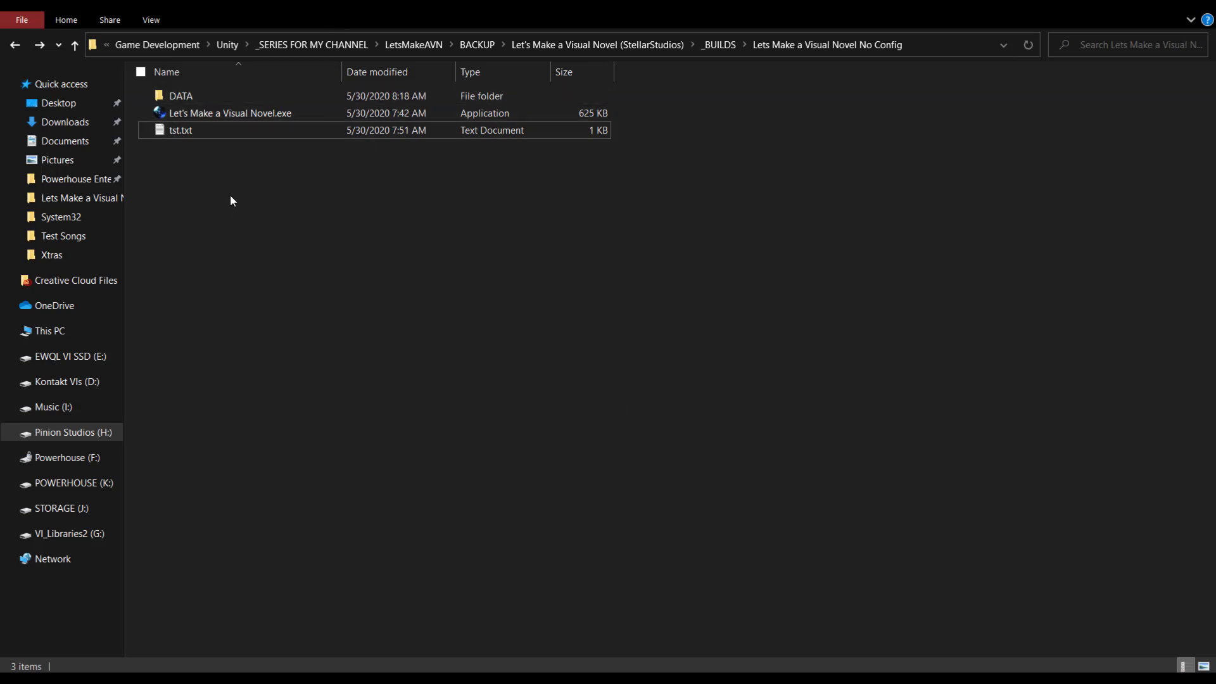
Open Documents > Output and select the compiled Stellar Studio Visual Novel Demo.exe installer.
{"action": "left_click", "coordinate": [57, 145]}
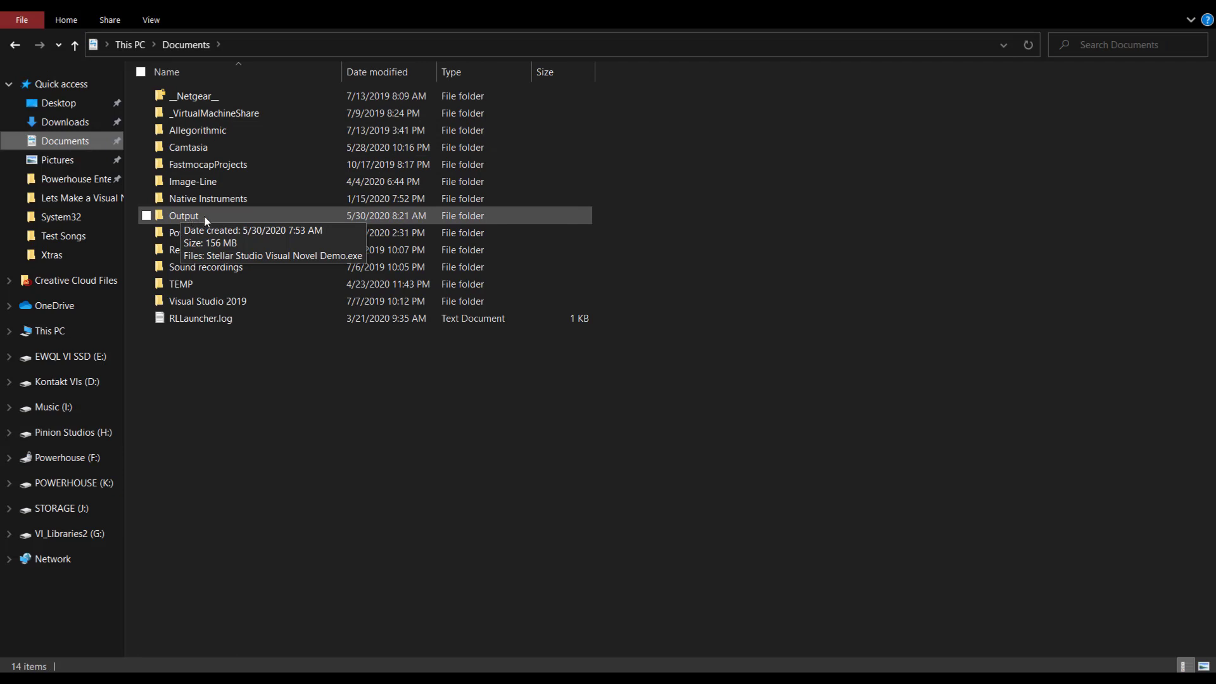
{"action": "double_click", "coordinate": [205, 218]}
{"action": "left_click", "coordinate": [168, 98]}
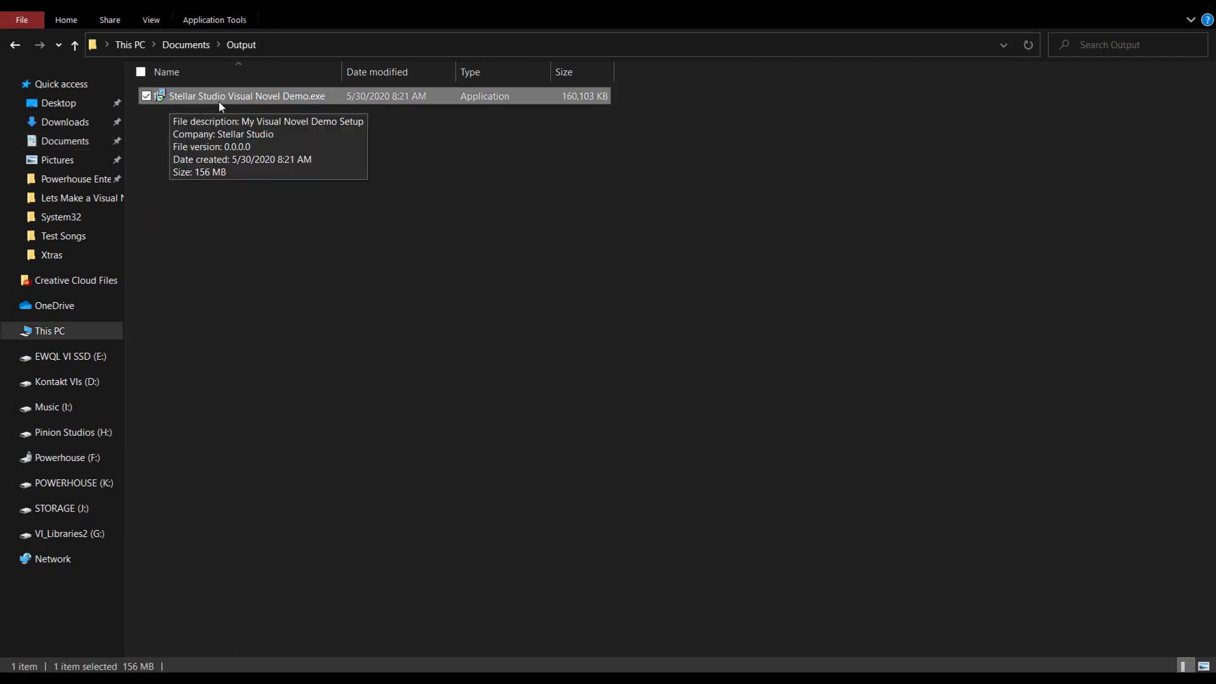
{"action": "left_click", "coordinate": [428, 138]}
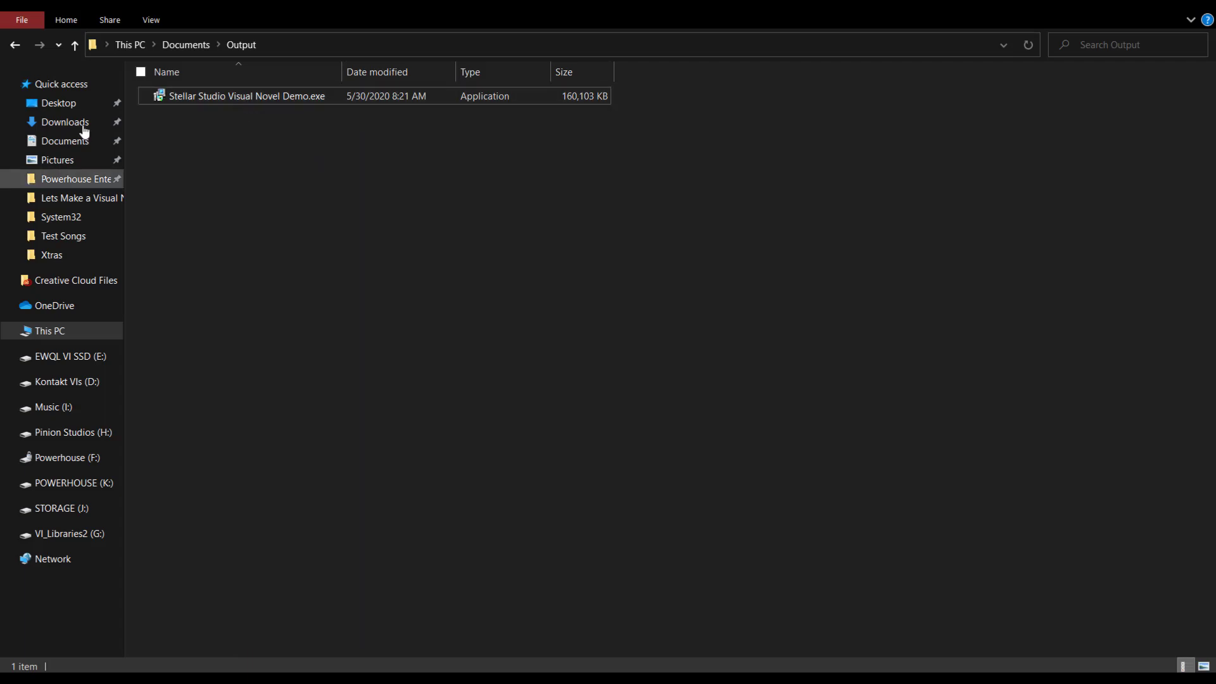
{"action": "left_click", "coordinate": [208, 100]}
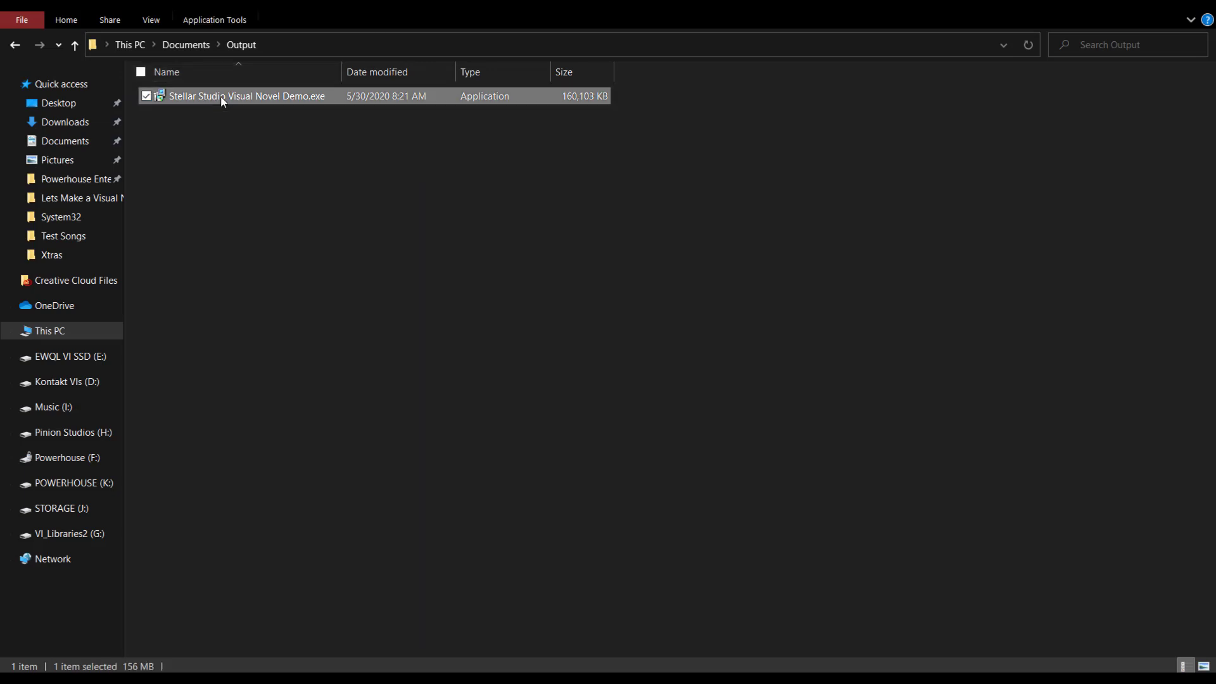
{"action": "key", "text": "shift+F10"}
{"action": "left_click", "coordinate": [606, 107]}
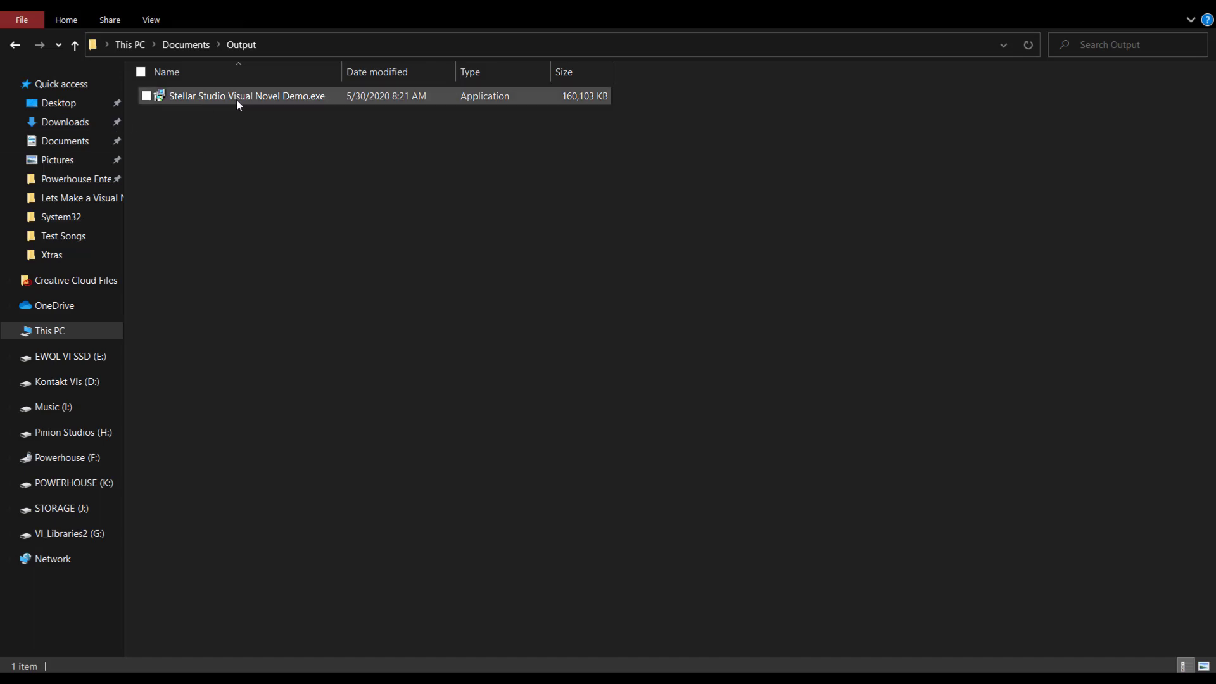
{"action": "mouse_move", "coordinate": [234, 101]}
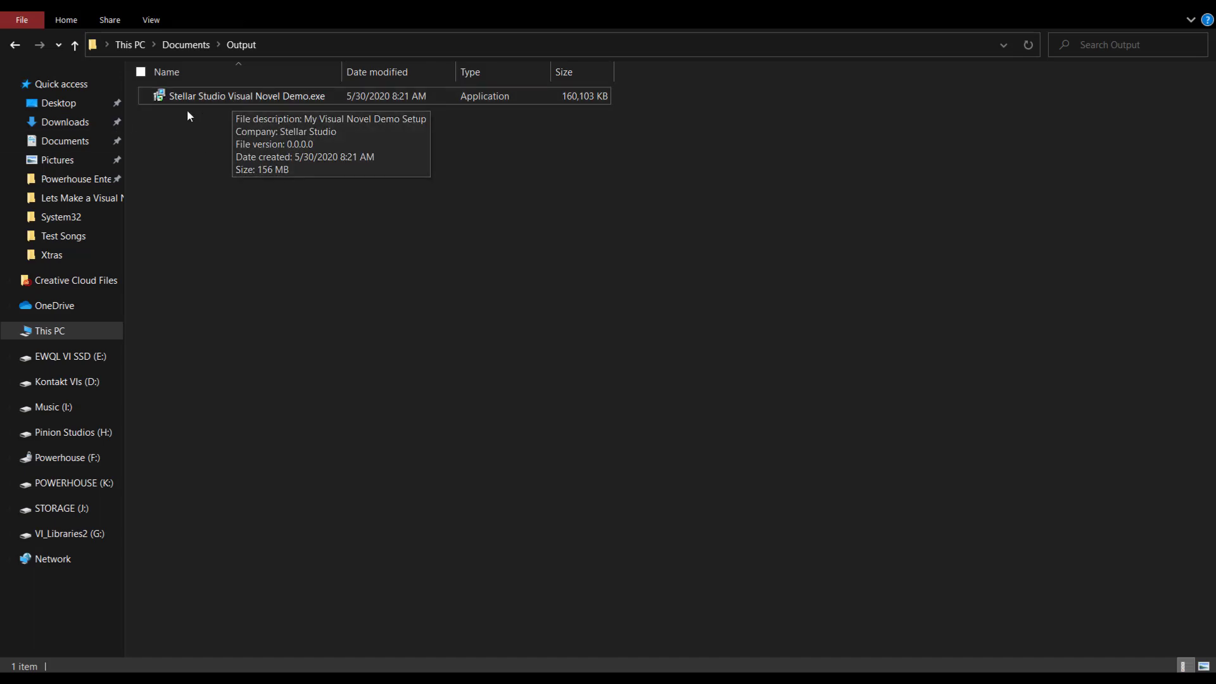
{"action": "left_click", "coordinate": [247, 101]}
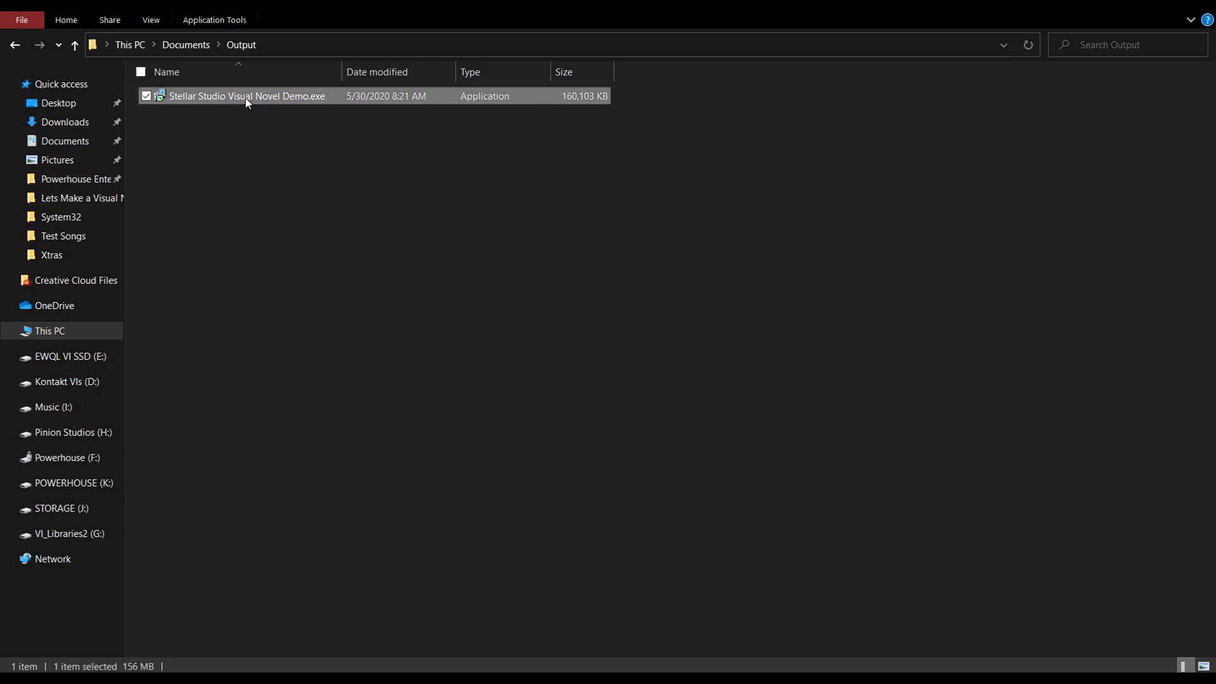
Run the installer with its password, default install folder and a desktop shortcut, and install.
{"action": "double_click", "coordinate": [220, 101]}
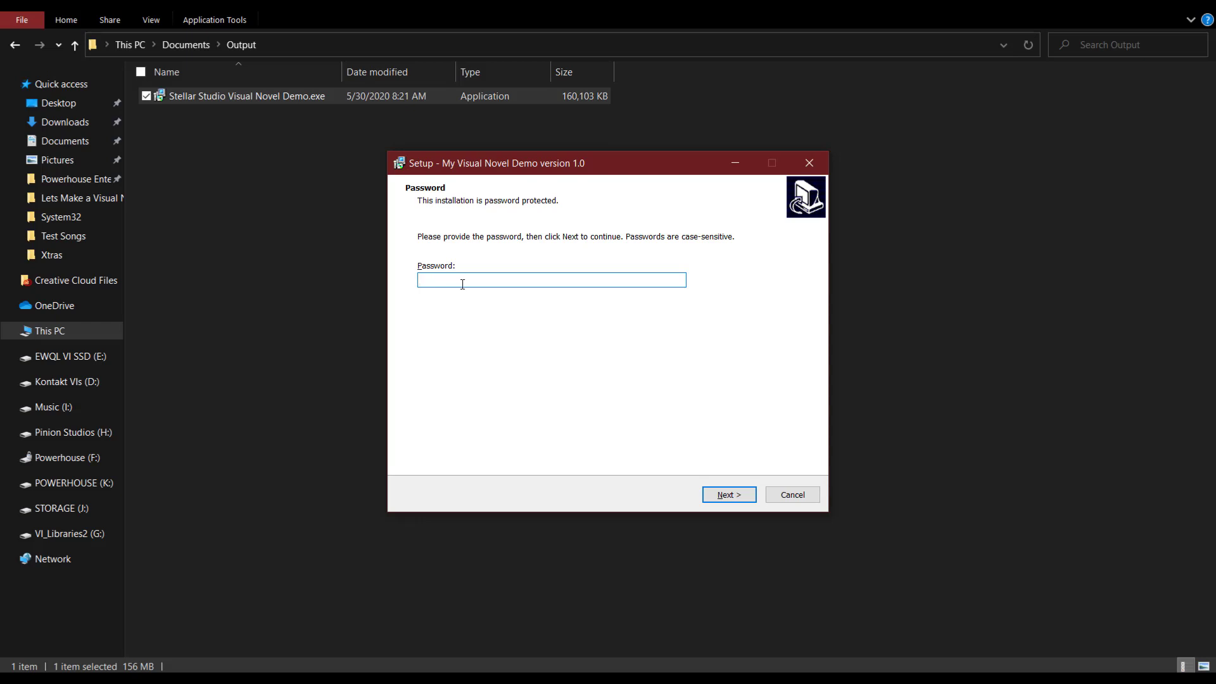
{"action": "type", "text": "••"}
{"action": "left_click", "coordinate": [730, 494]}
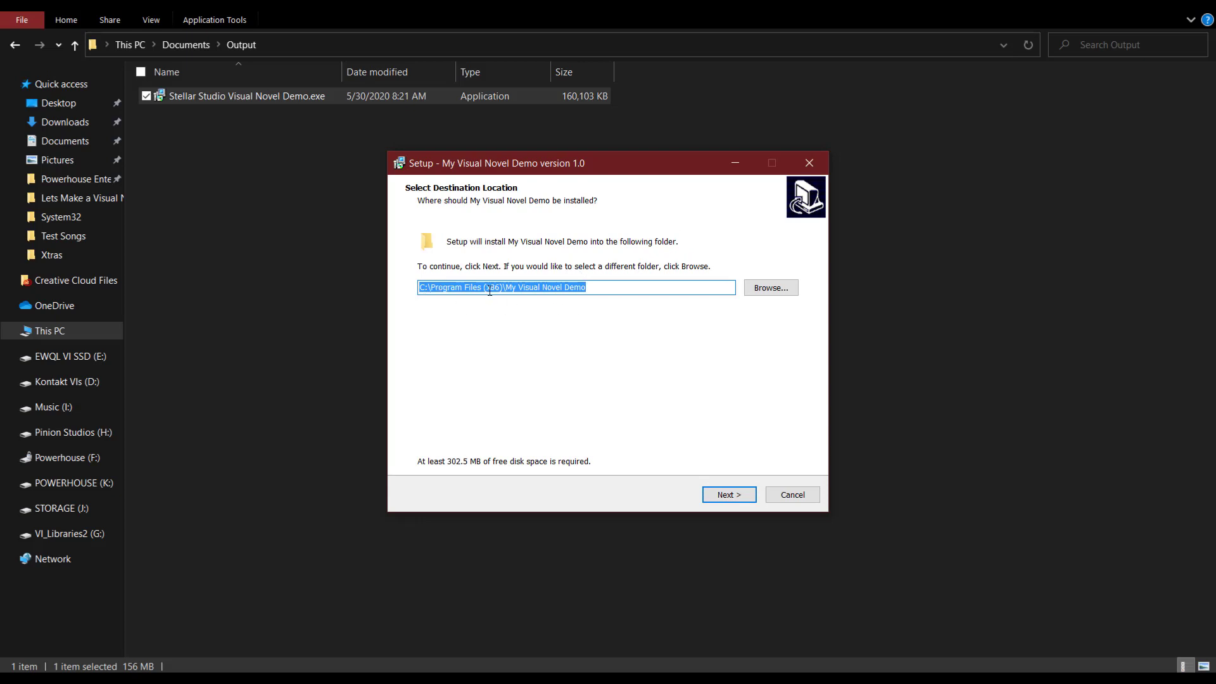
{"action": "left_click", "coordinate": [722, 500]}
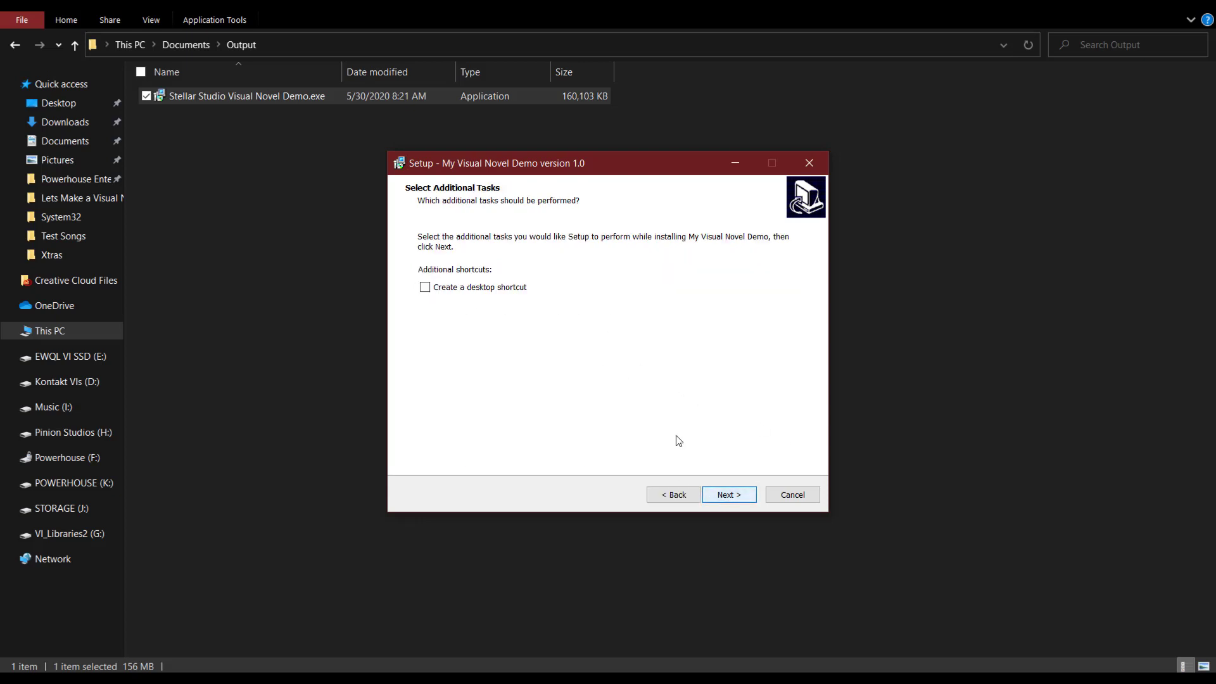
{"action": "left_click", "coordinate": [428, 293]}
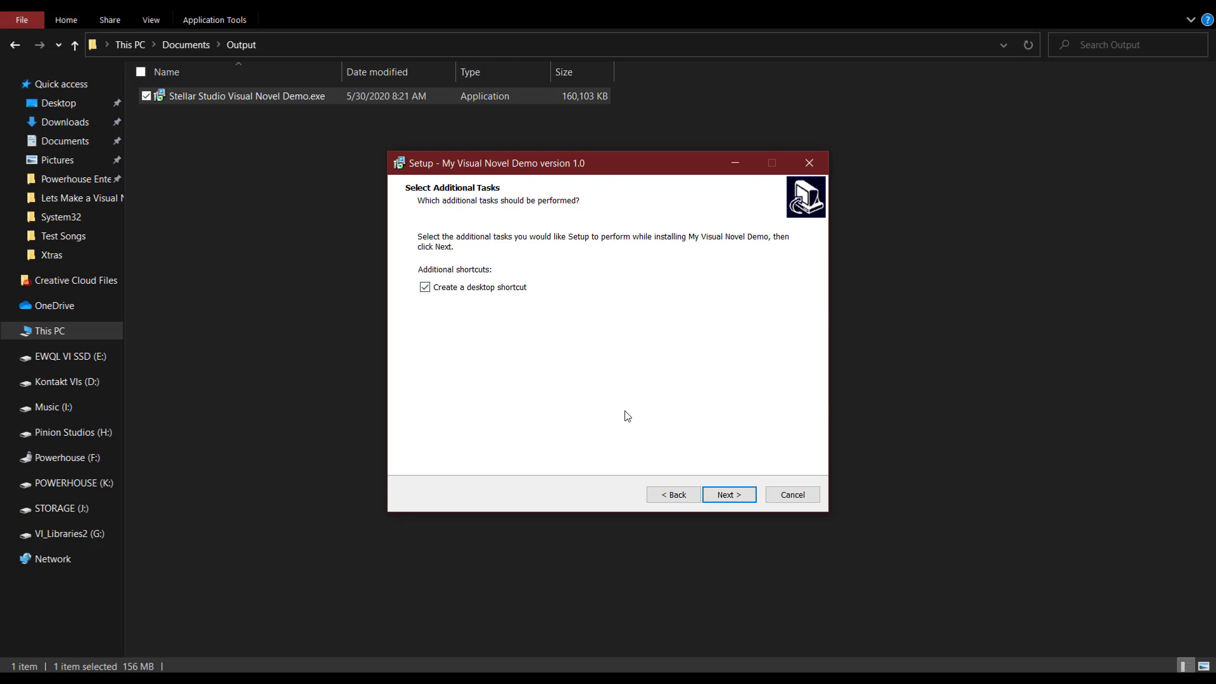
{"action": "left_click", "coordinate": [729, 492]}
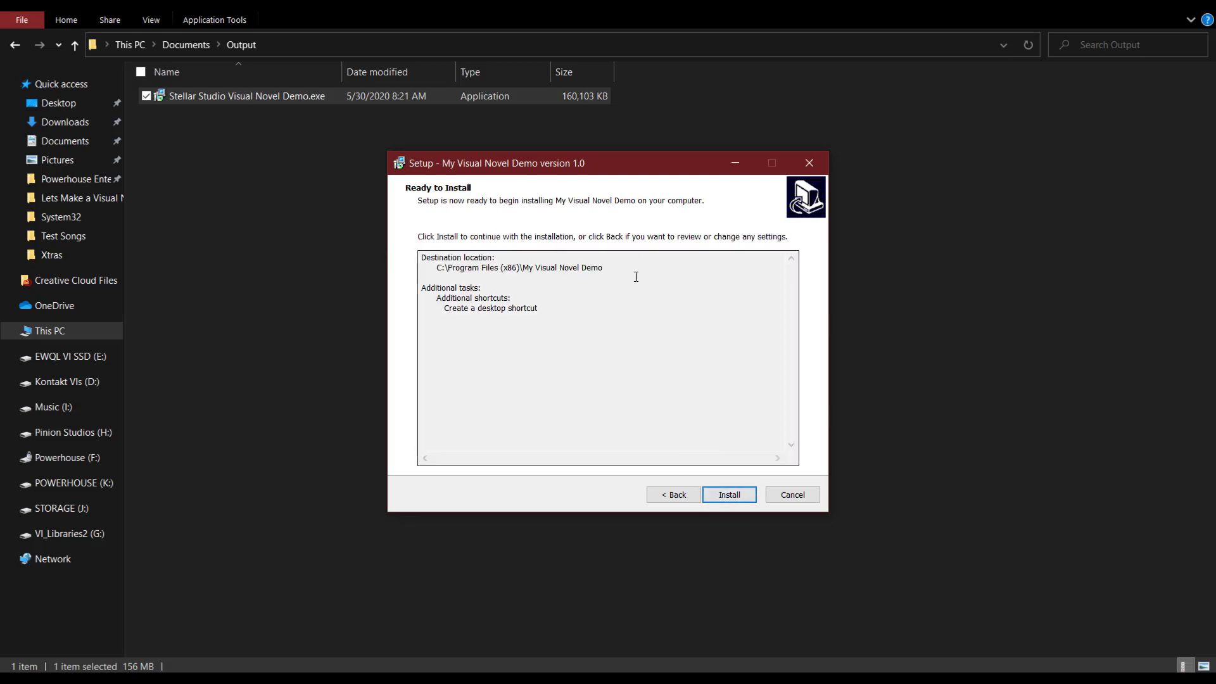
{"action": "left_click", "coordinate": [729, 496]}
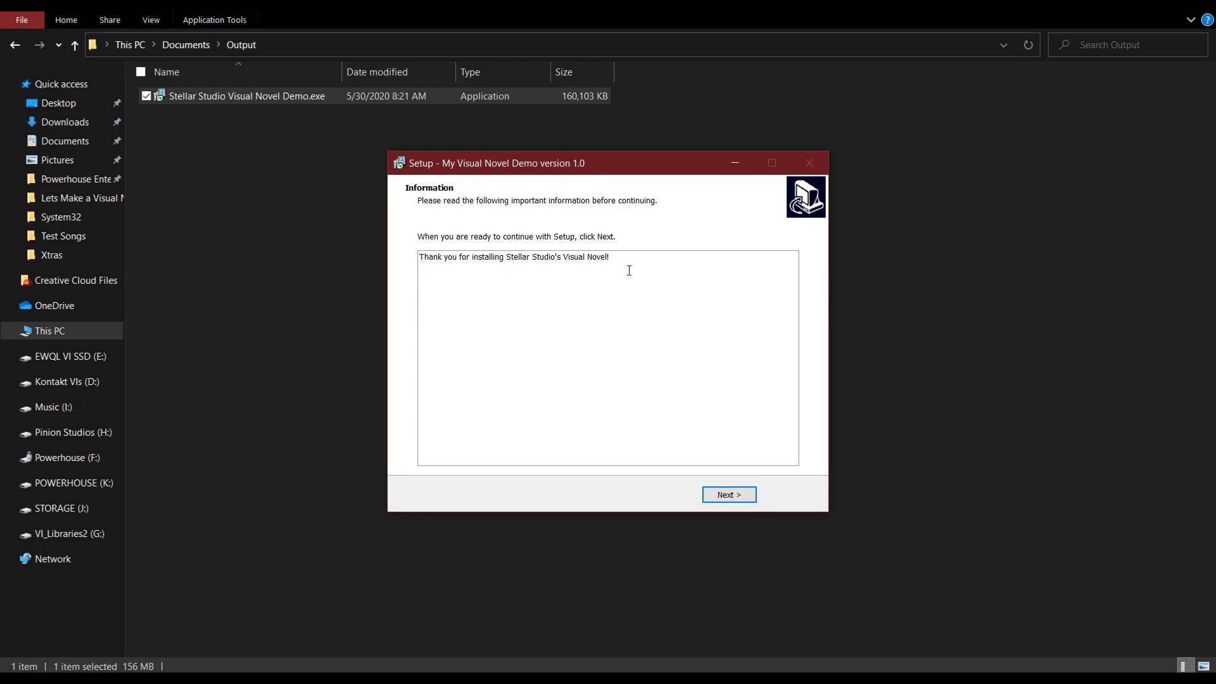
Pass the information page and untick launching the game on the completing page.
{"action": "left_click_drag", "start_coordinate": [627, 259], "coordinate": [420, 258]}
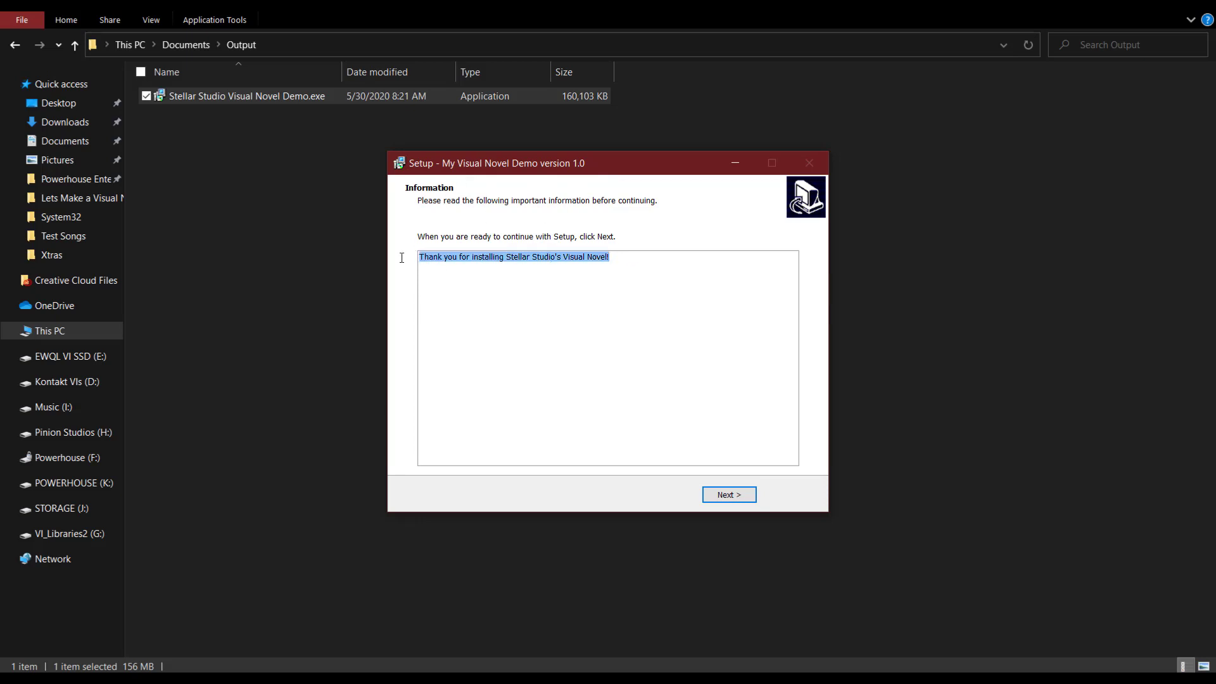
{"action": "left_click", "coordinate": [646, 259]}
{"action": "left_click", "coordinate": [727, 496]}
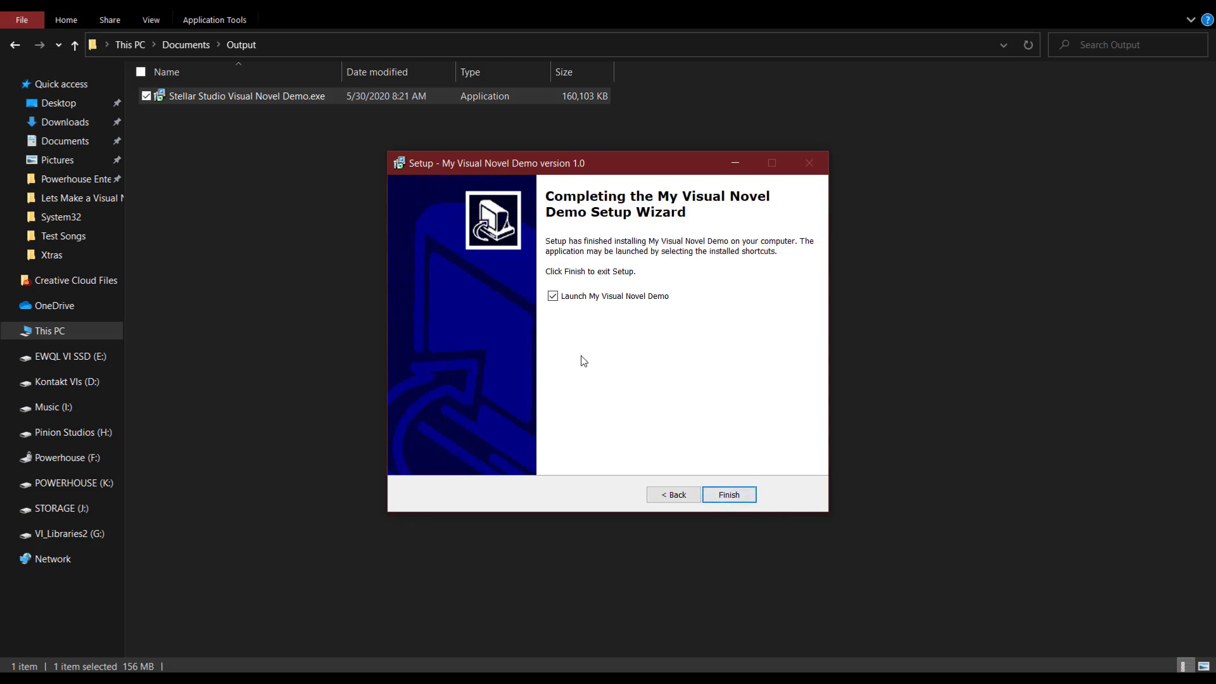
{"action": "left_click", "coordinate": [561, 297]}
Close the finished setup and open the game's install location from its desktop shortcut.
{"action": "left_click", "coordinate": [740, 492]}
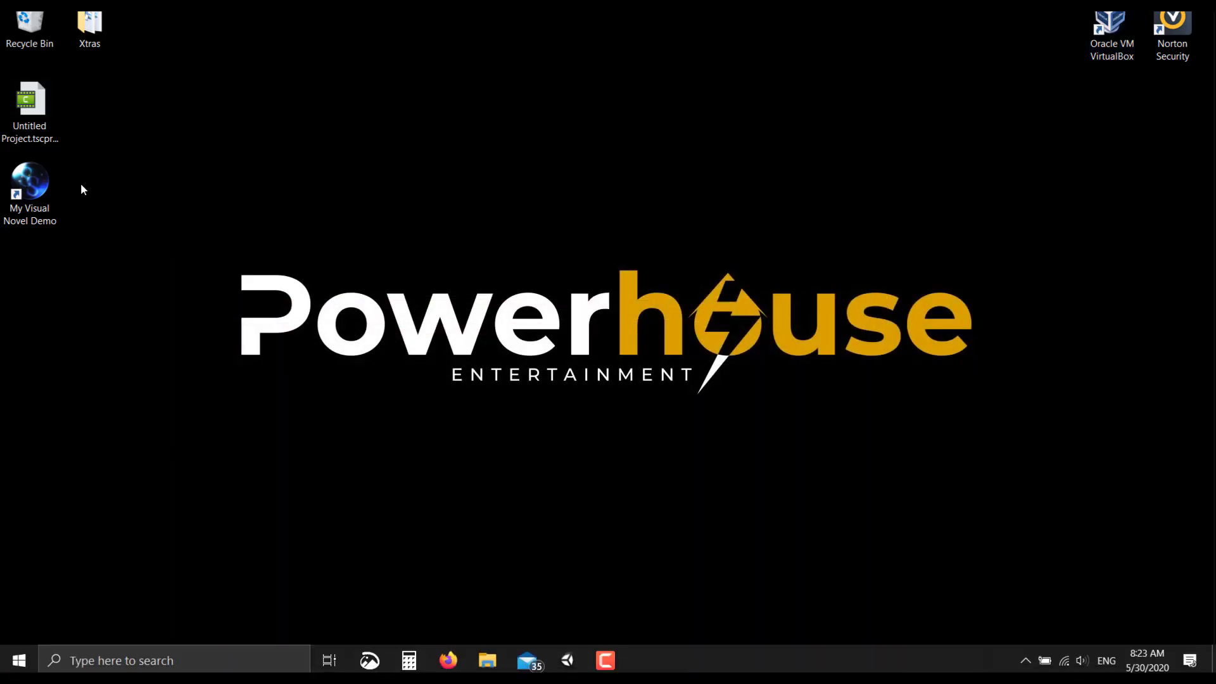
{"action": "left_click", "coordinate": [35, 189]}
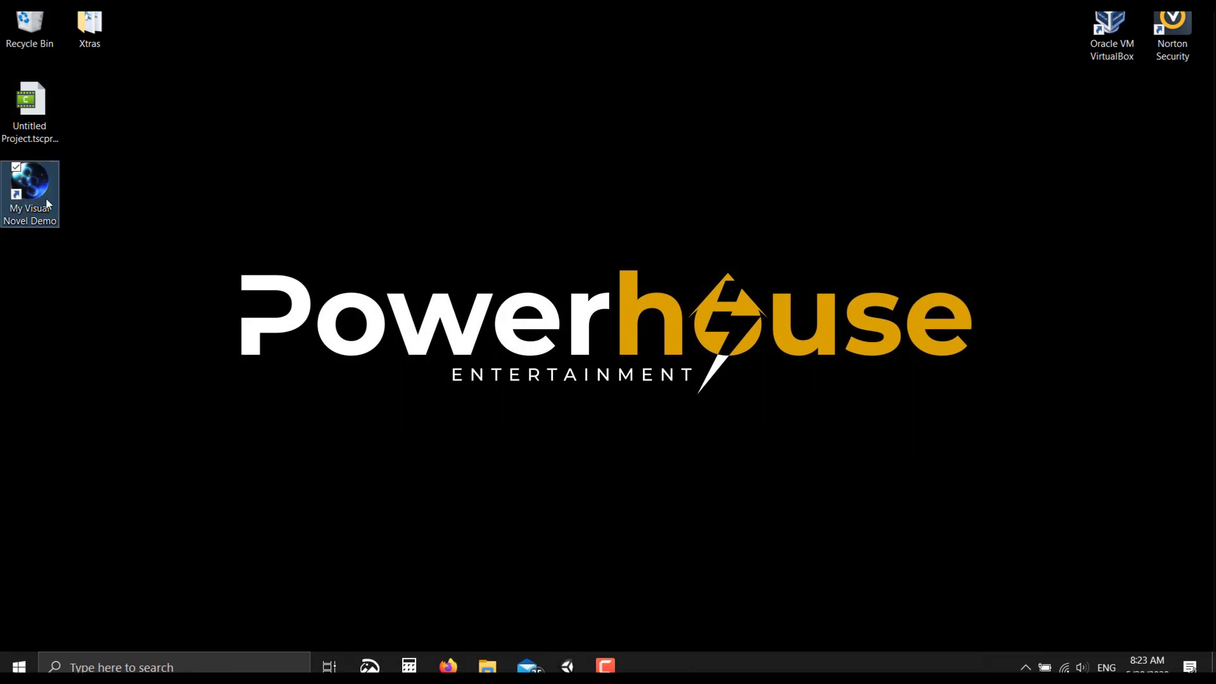
{"action": "right_click", "coordinate": [33, 185]}
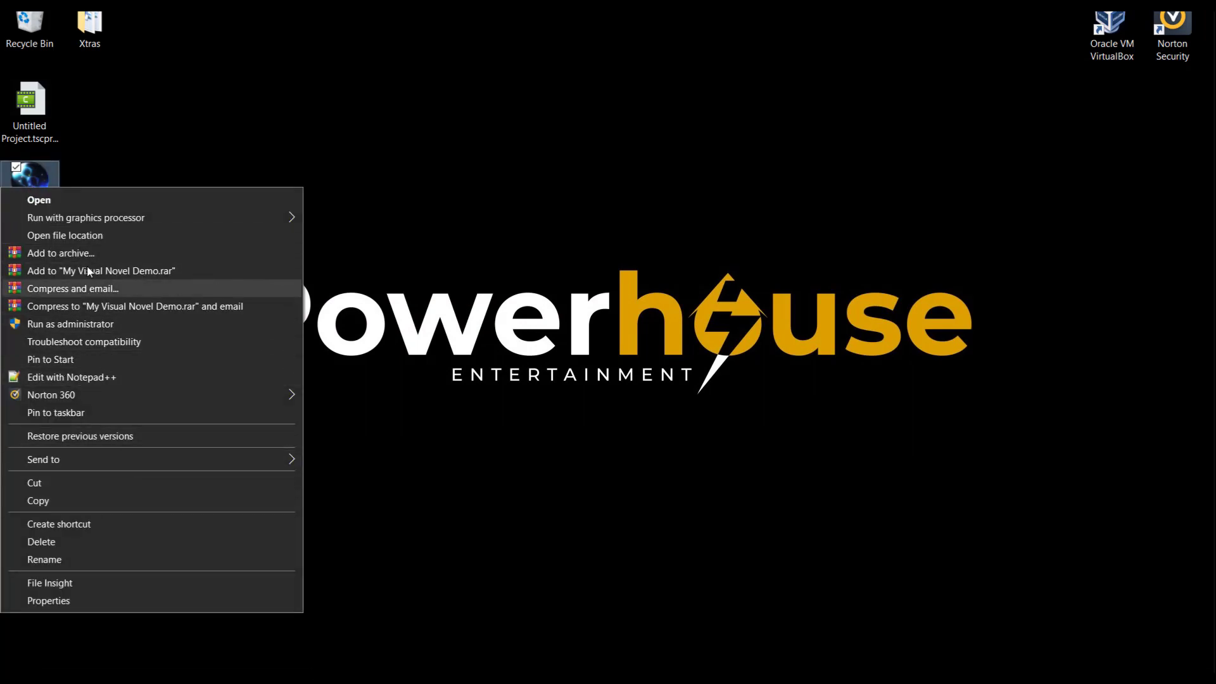
{"action": "left_click", "coordinate": [73, 236]}
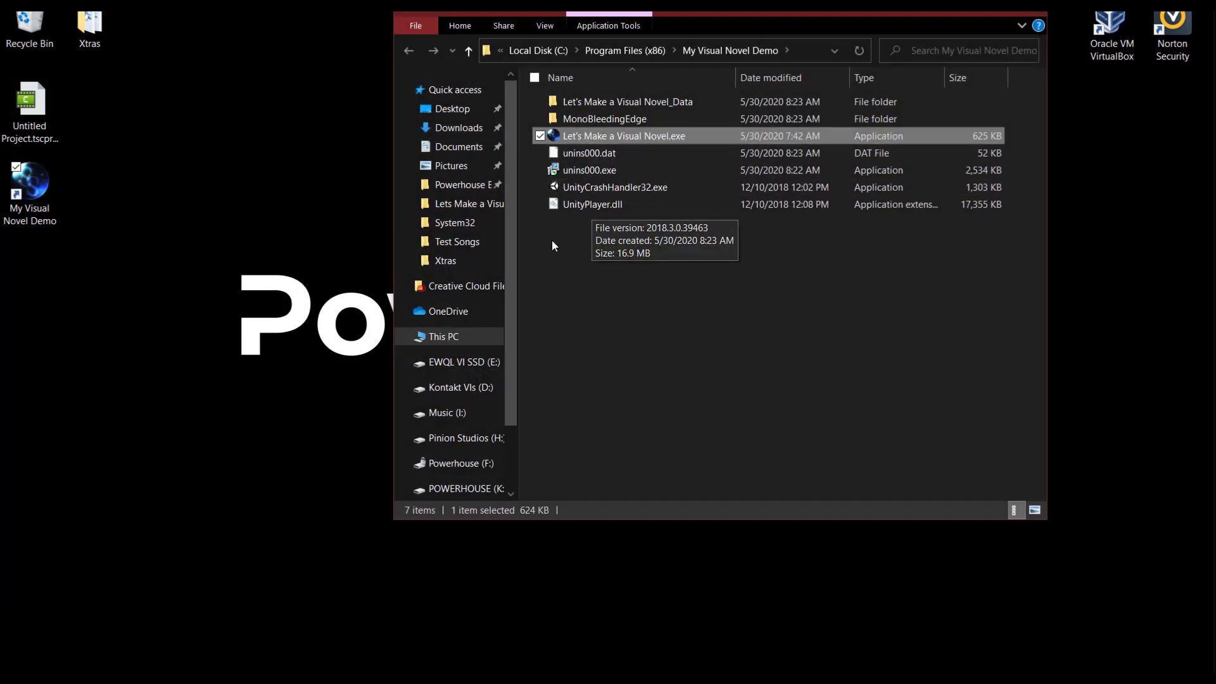
Look through the installed files and _Data folder, close Explorer, and allow the game through the firewall.
{"action": "left_click_drag", "start_coordinate": [558, 227], "coordinate": [589, 173]}
{"action": "left_click", "coordinate": [568, 171]}
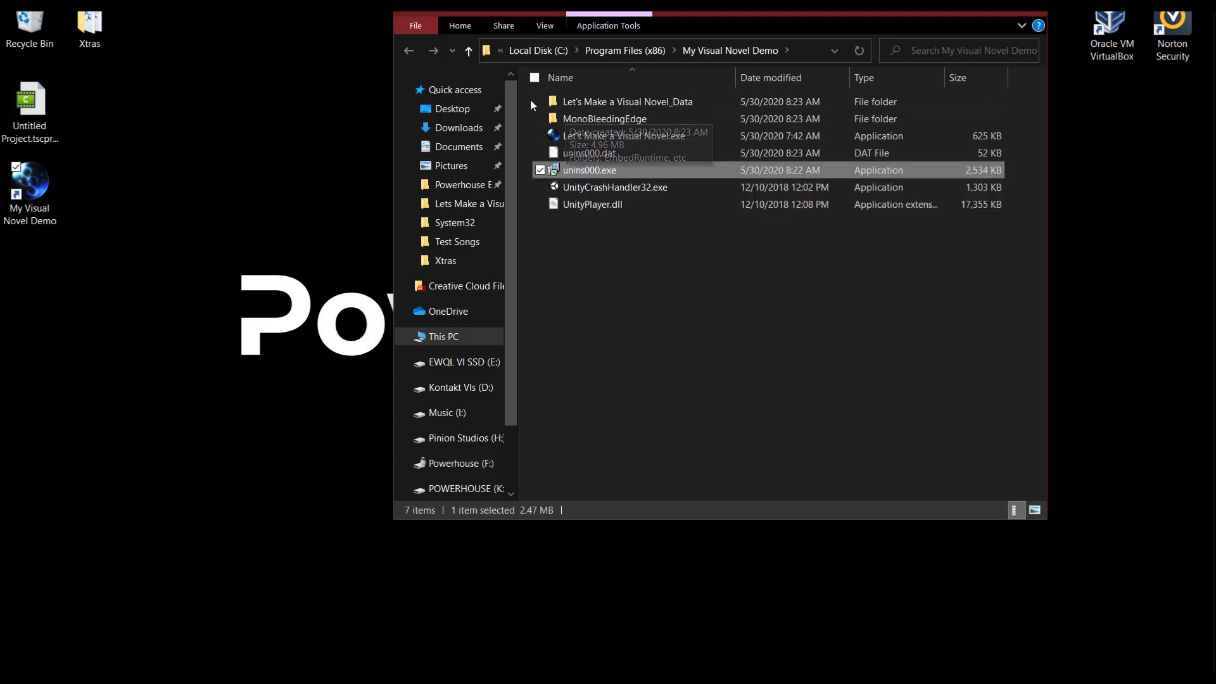
{"action": "left_click_drag", "start_coordinate": [530, 100], "coordinate": [621, 122]}
{"action": "double_click", "coordinate": [659, 104]}
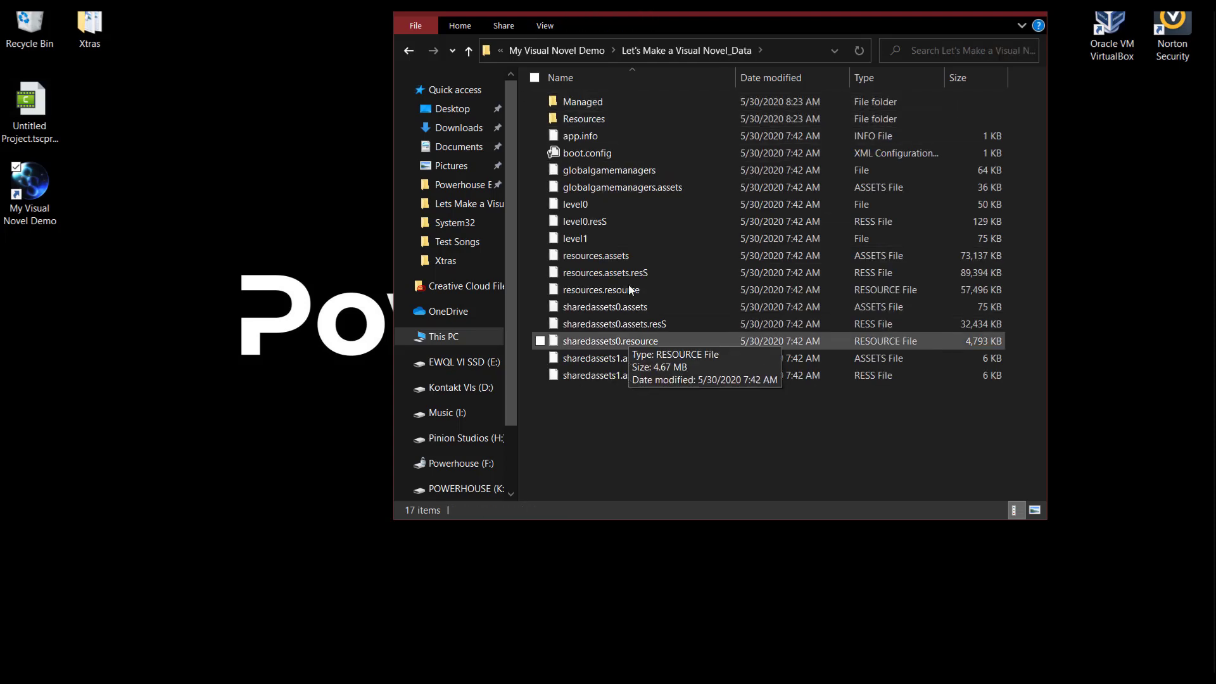
{"action": "left_click", "coordinate": [1028, 13]}
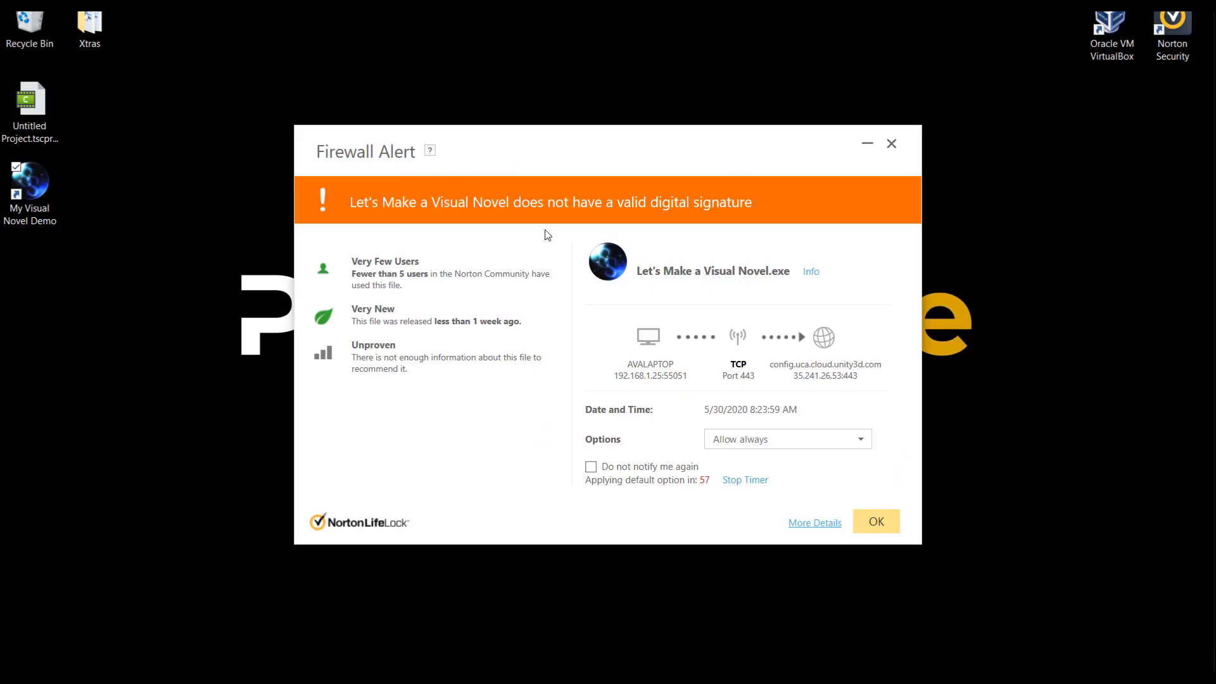
{"action": "left_click", "coordinate": [880, 524]}
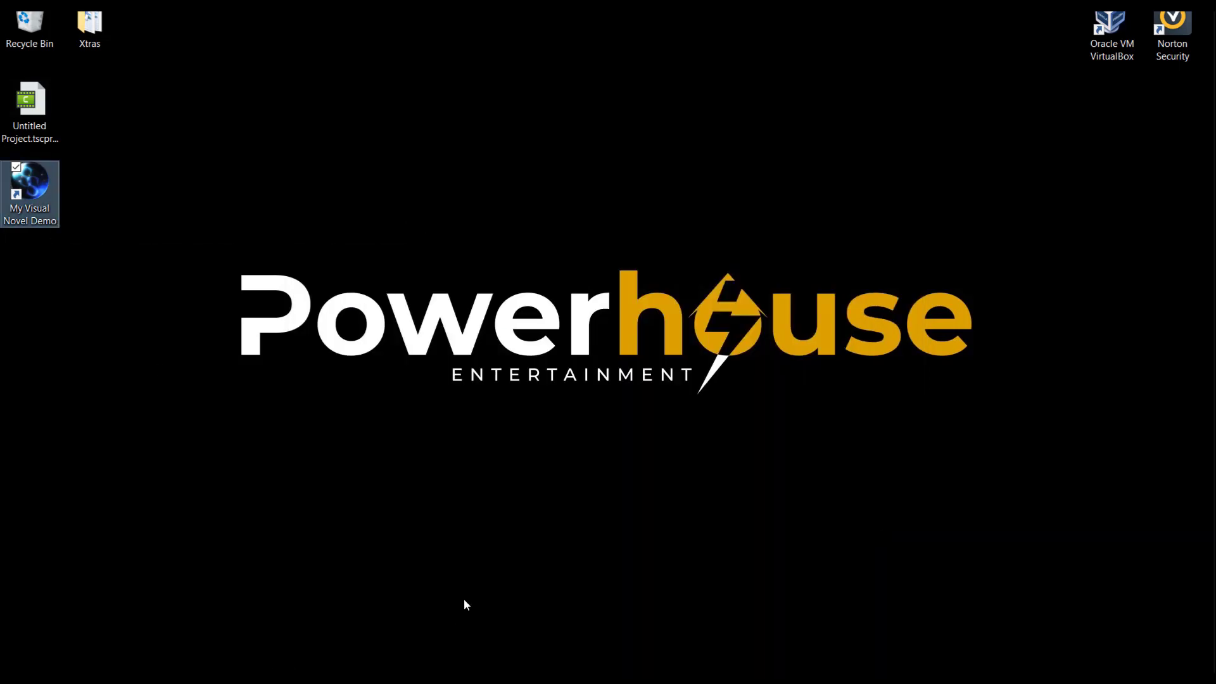
Look at the saved game slots under Load Game, then go back to the title screen.
{"action": "key", "text": "super"}
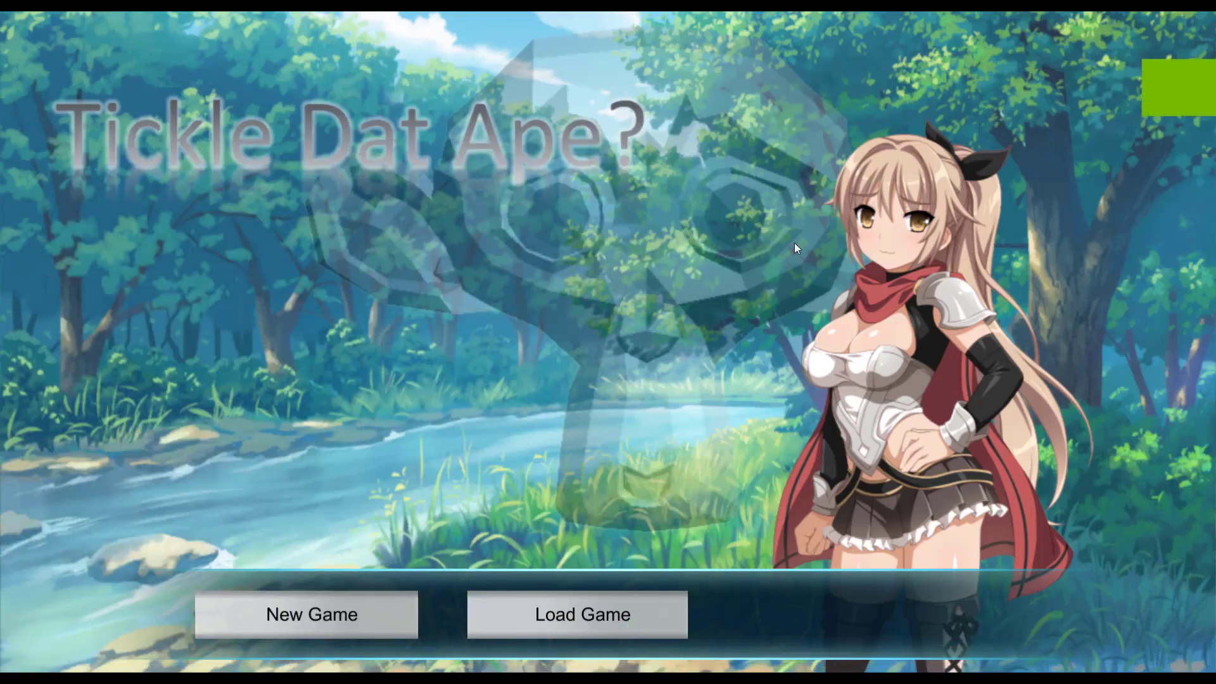
{"action": "left_click", "coordinate": [560, 622]}
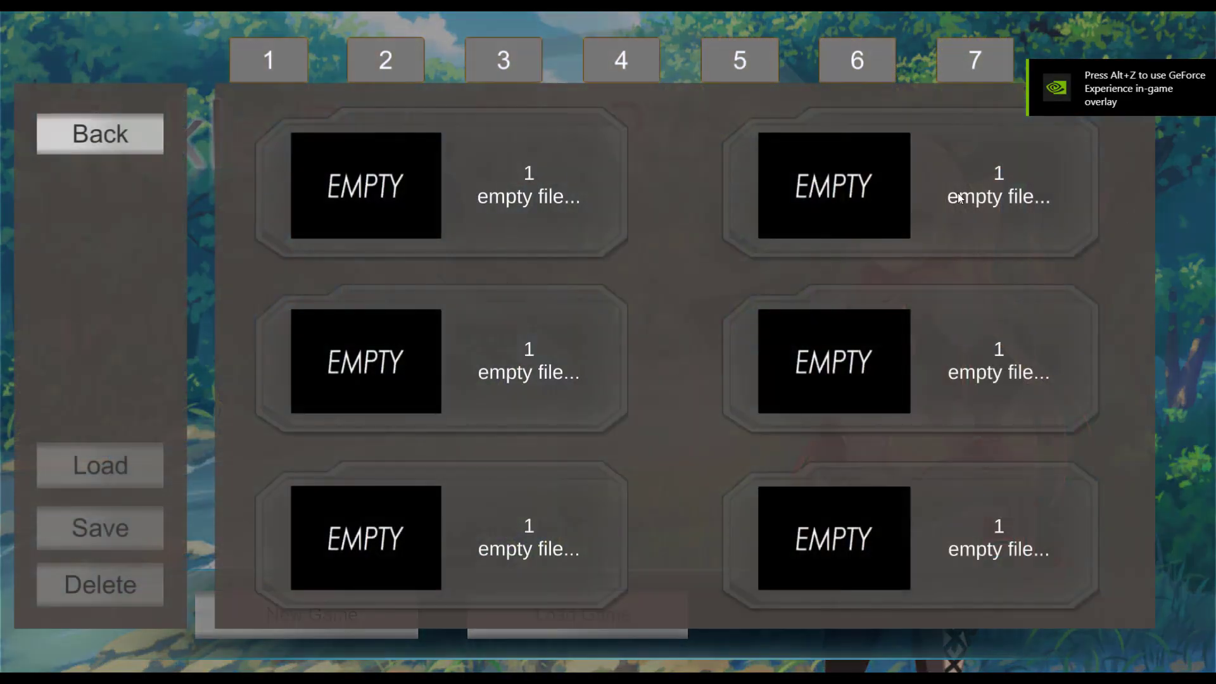
{"action": "left_click", "coordinate": [122, 140]}
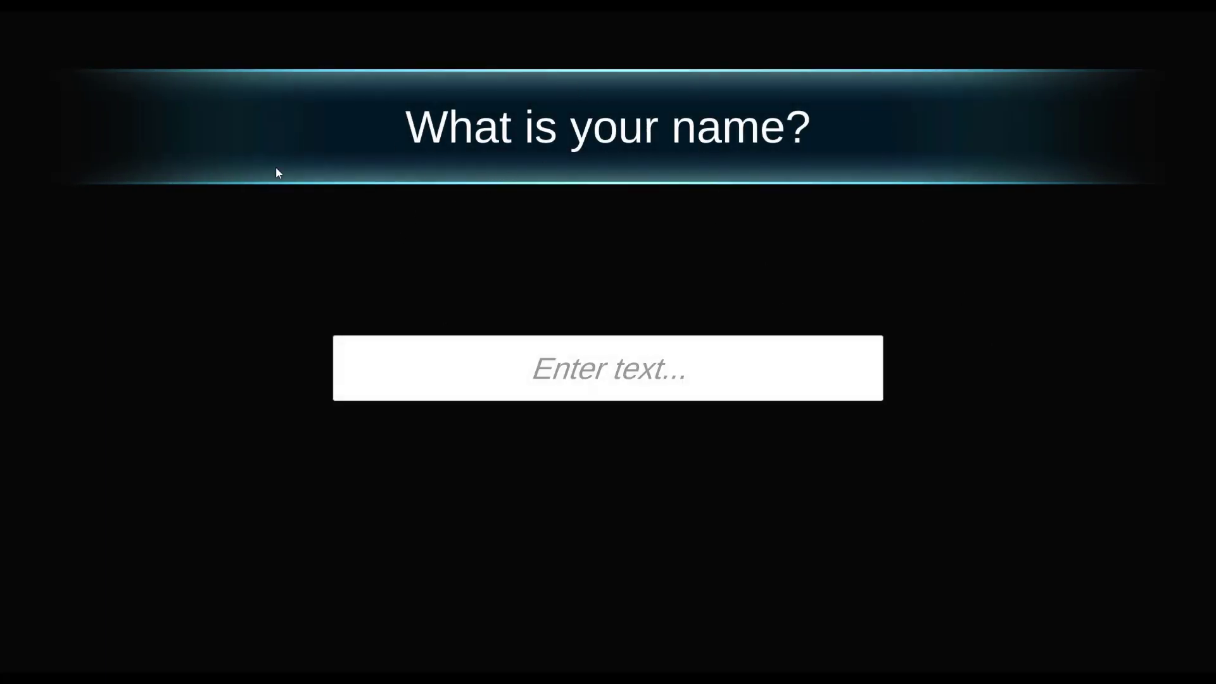
Enter the player name 'Avira', advance one line of dialogue, and quit the game with Alt+F4.
{"action": "left_click", "coordinate": [613, 387]}
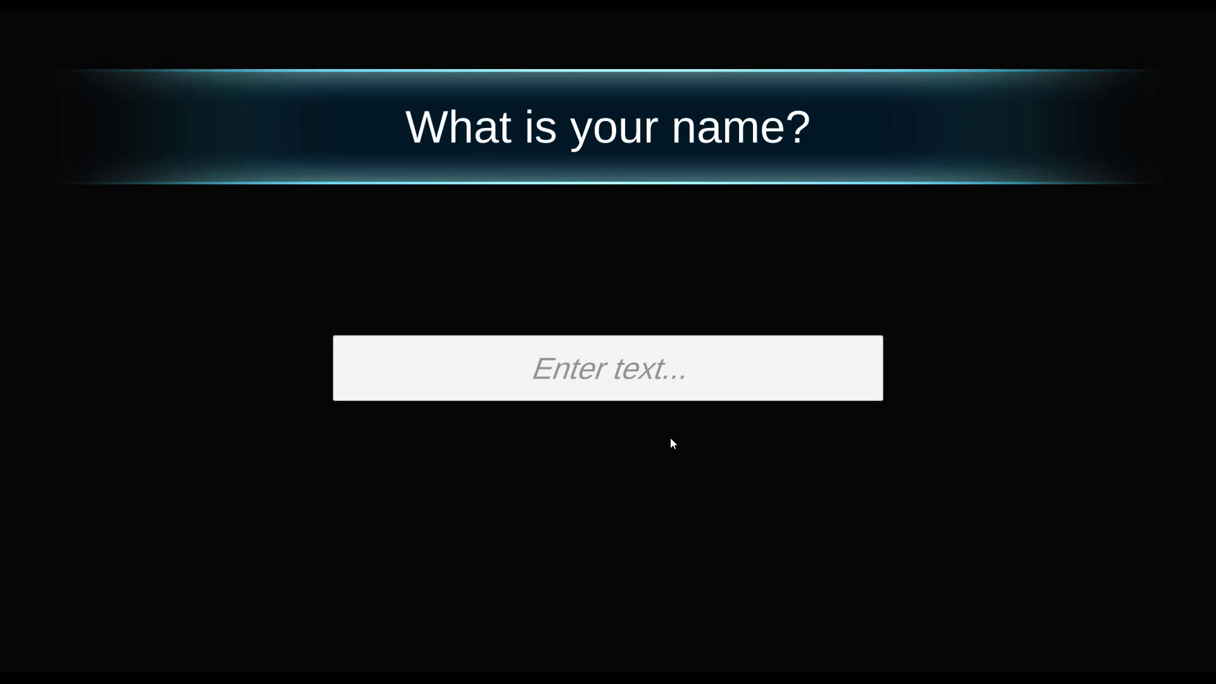
{"action": "type", "text": "Avira"}
{"action": "key", "text": "Return"}
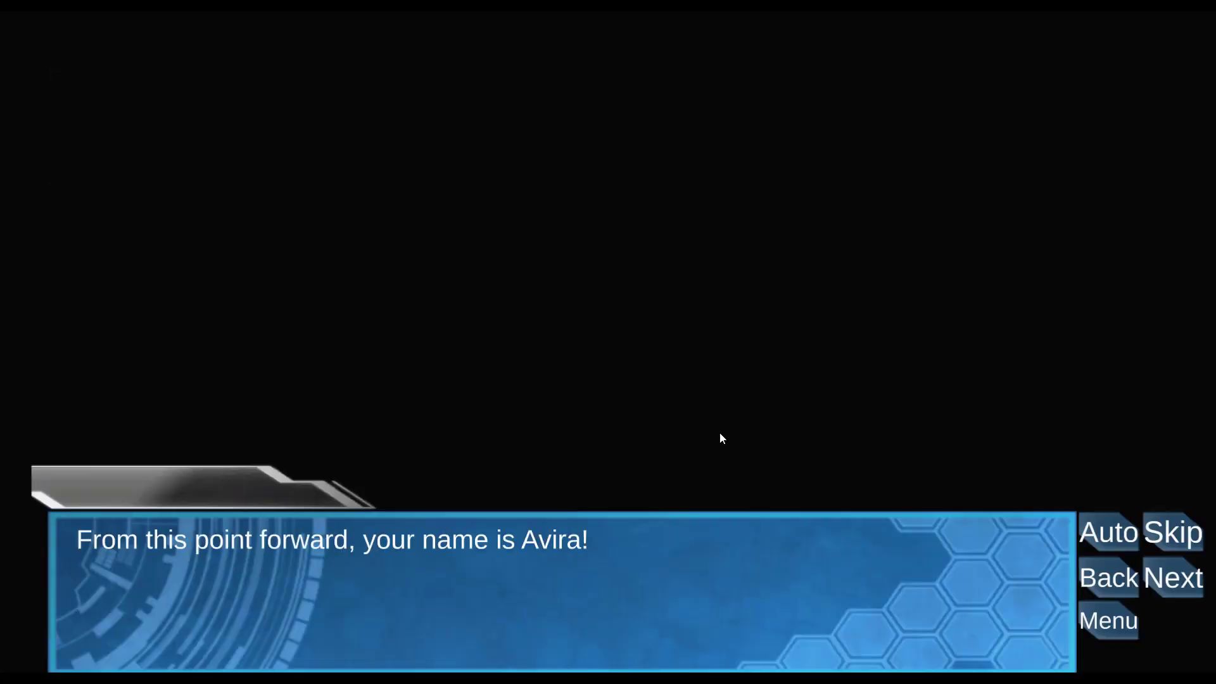
{"action": "left_click", "coordinate": [871, 437]}
{"action": "key", "text": "alt+F4"}
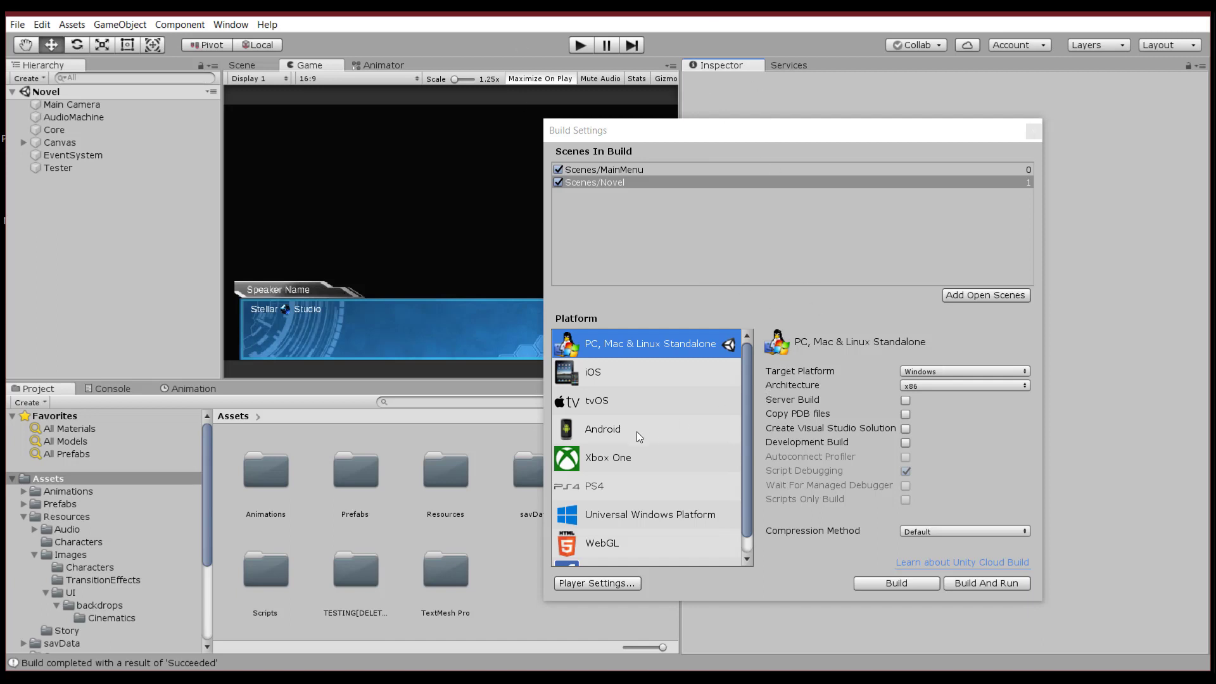
{"action": "left_click", "coordinate": [612, 457]}
{"action": "left_click", "coordinate": [603, 490]}
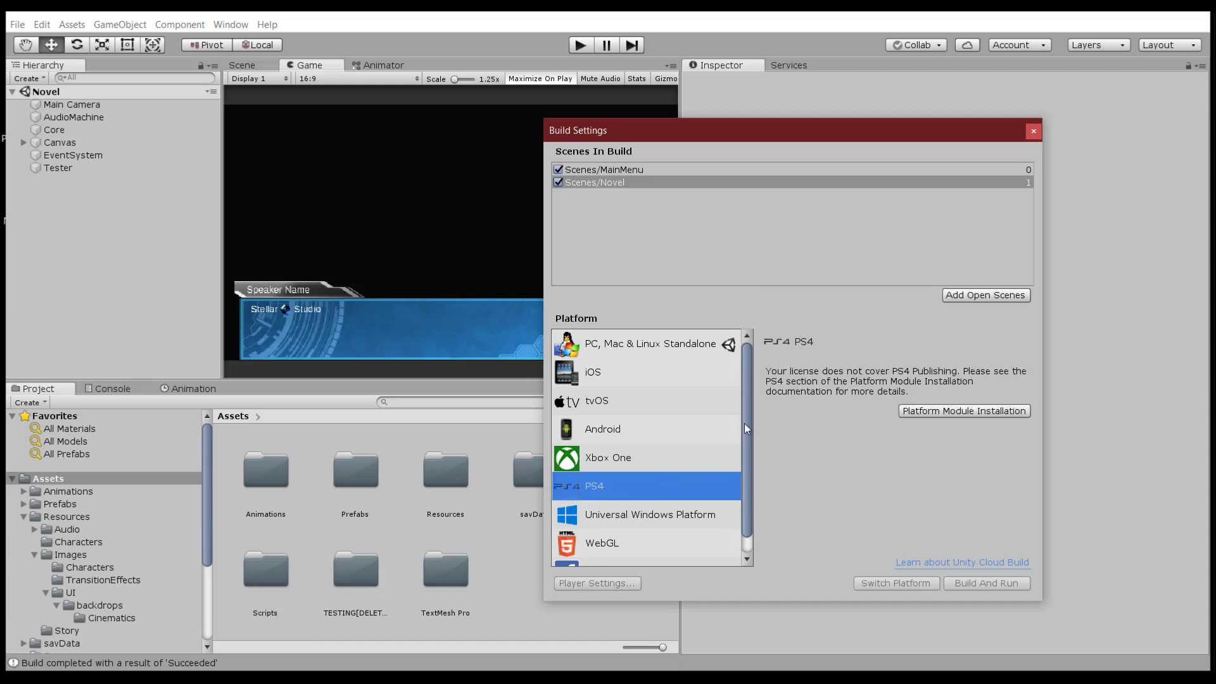
{"action": "scroll", "coordinate": [743, 448], "scroll_direction": "down", "scroll_amount": 1}
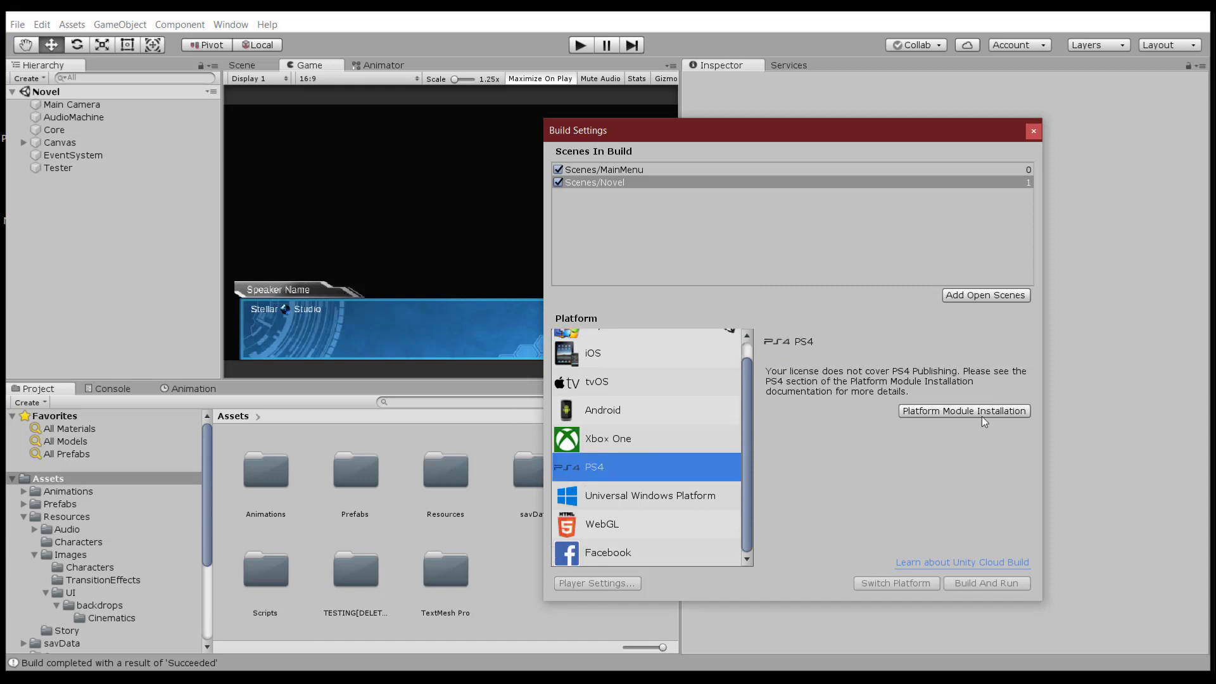
{"action": "left_click", "coordinate": [628, 440]}
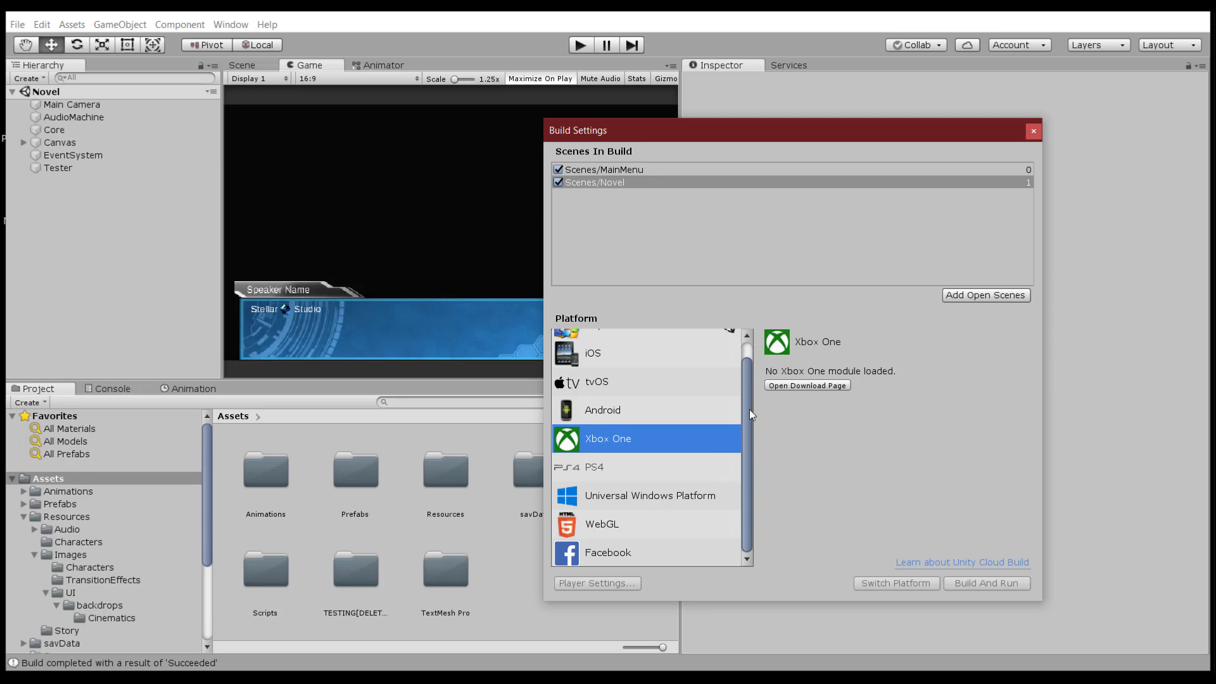
{"action": "scroll", "coordinate": [745, 420], "scroll_direction": "up", "scroll_amount": 2}
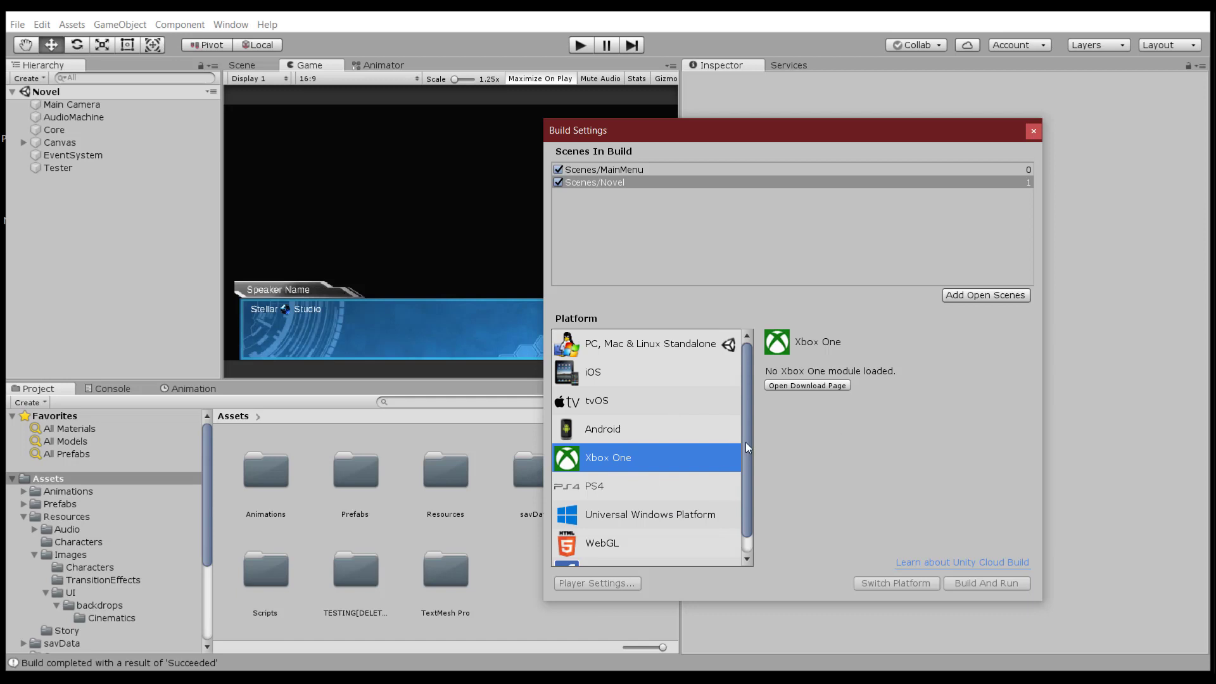
{"action": "scroll", "coordinate": [746, 374], "scroll_direction": "down", "scroll_amount": 1}
{"action": "scroll", "coordinate": [739, 363], "scroll_direction": "up", "scroll_amount": 1}
{"action": "left_click", "coordinate": [665, 346]}
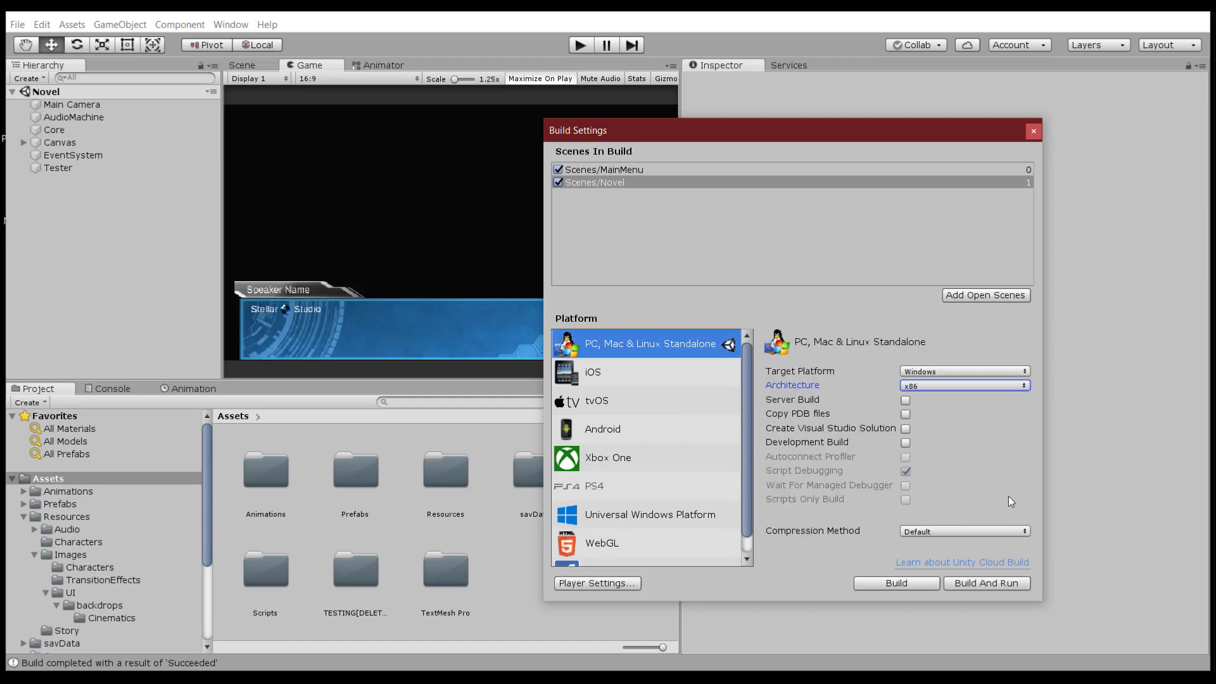
{"action": "key", "text": "alt"}
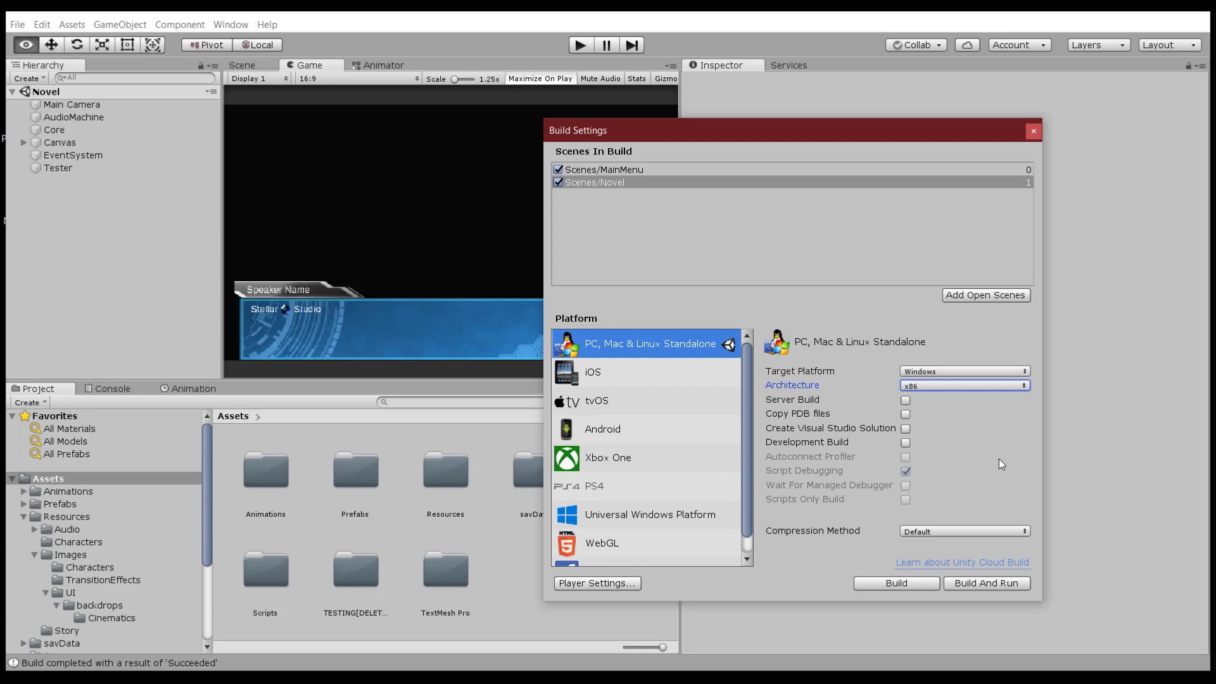